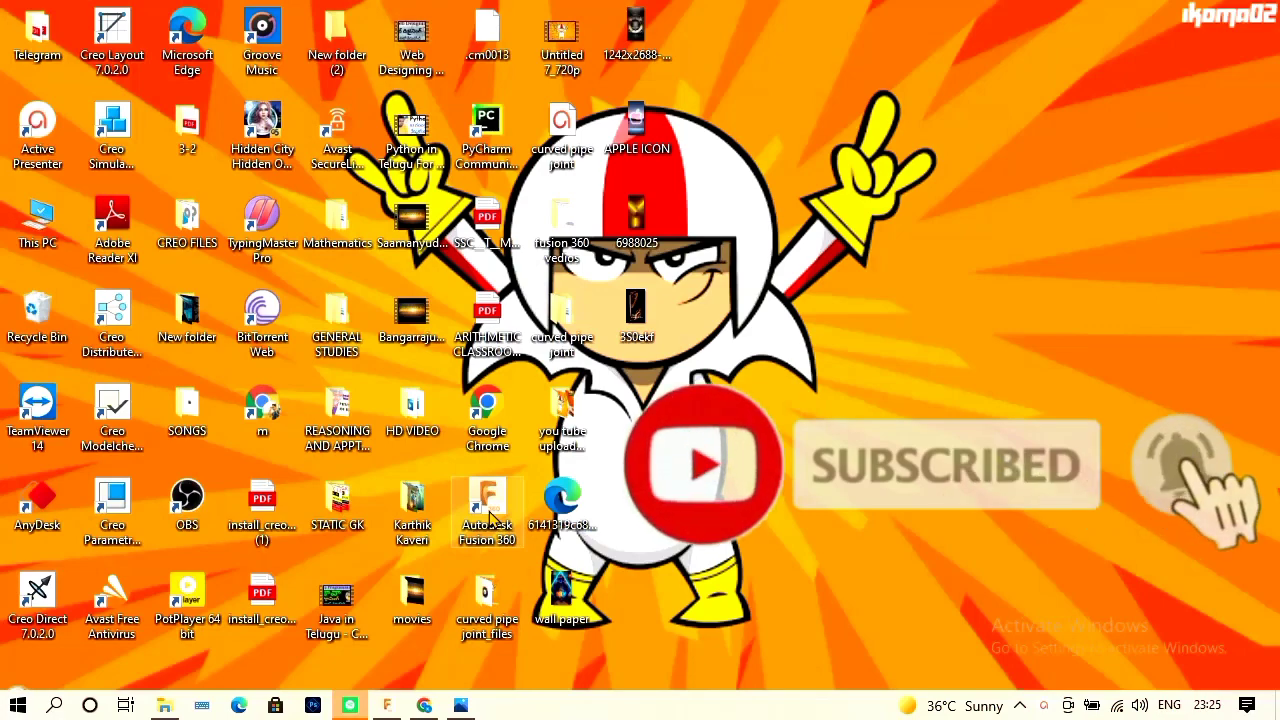
Switch to Autodesk Fusion 360 and start a new sketch on the right (YZ) plane.
{"action": "left_click", "coordinate": [489, 515]}
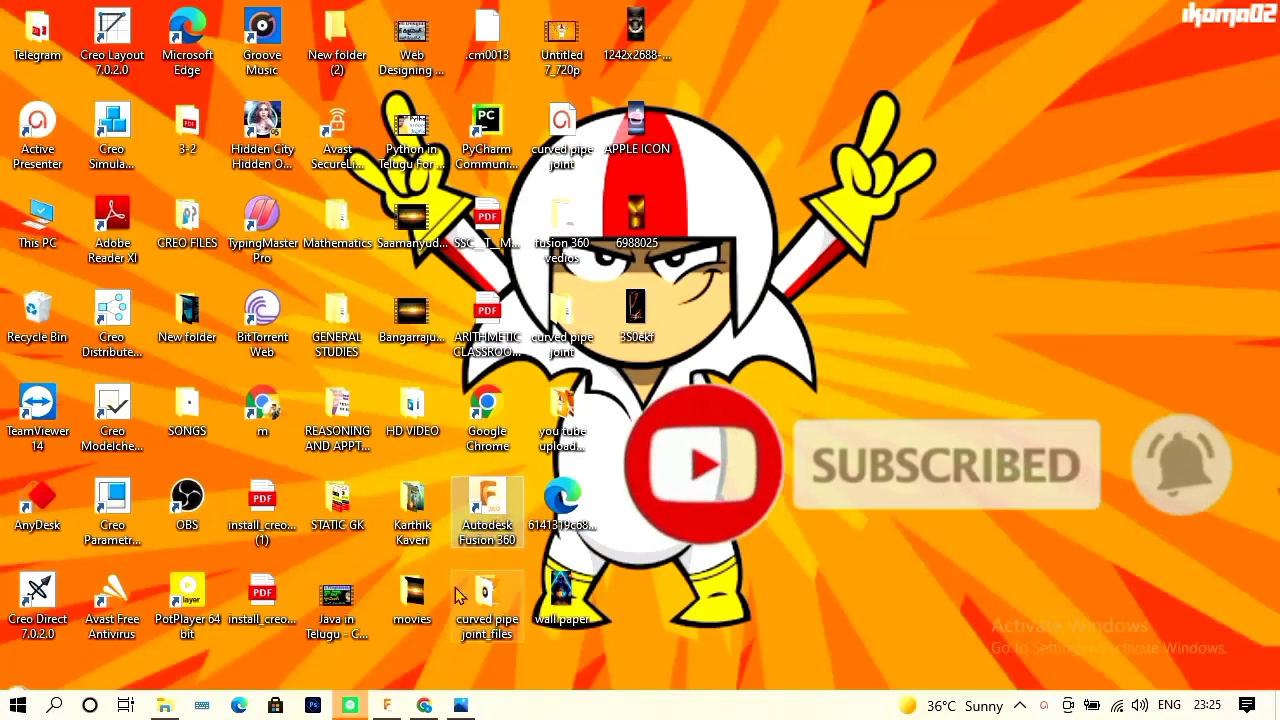
{"action": "left_click", "coordinate": [388, 706]}
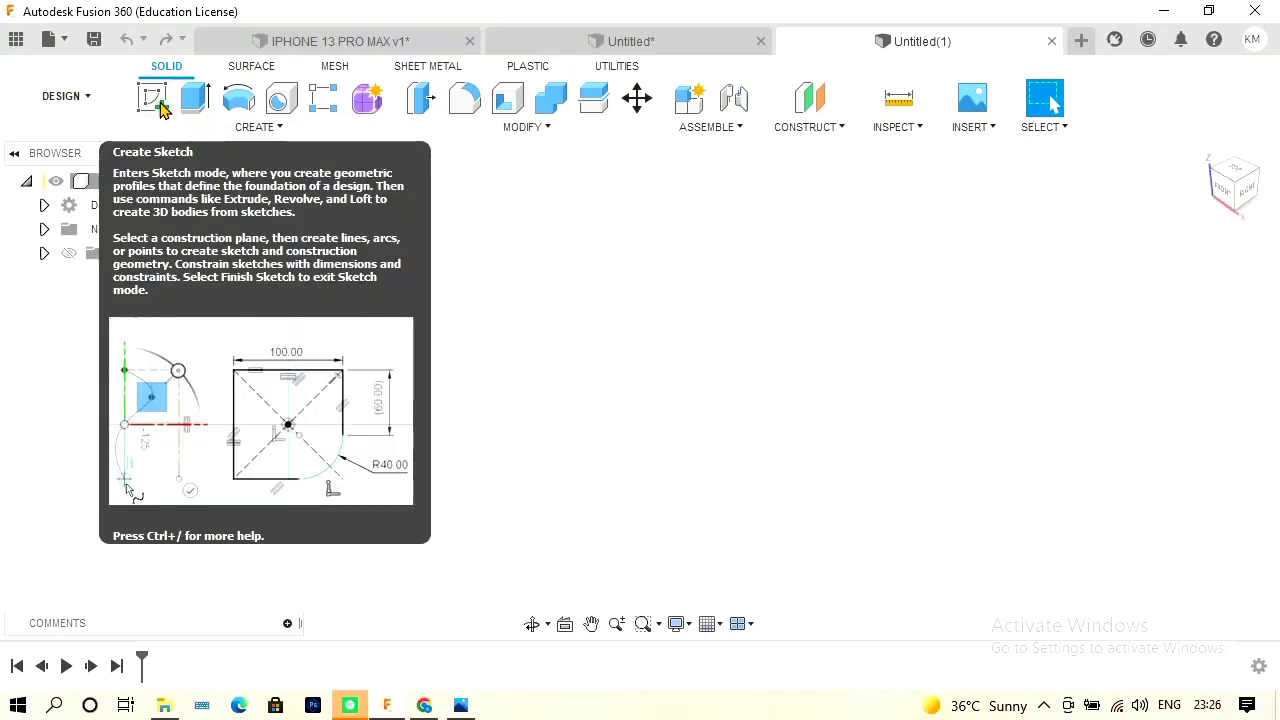
{"action": "left_click", "coordinate": [160, 106]}
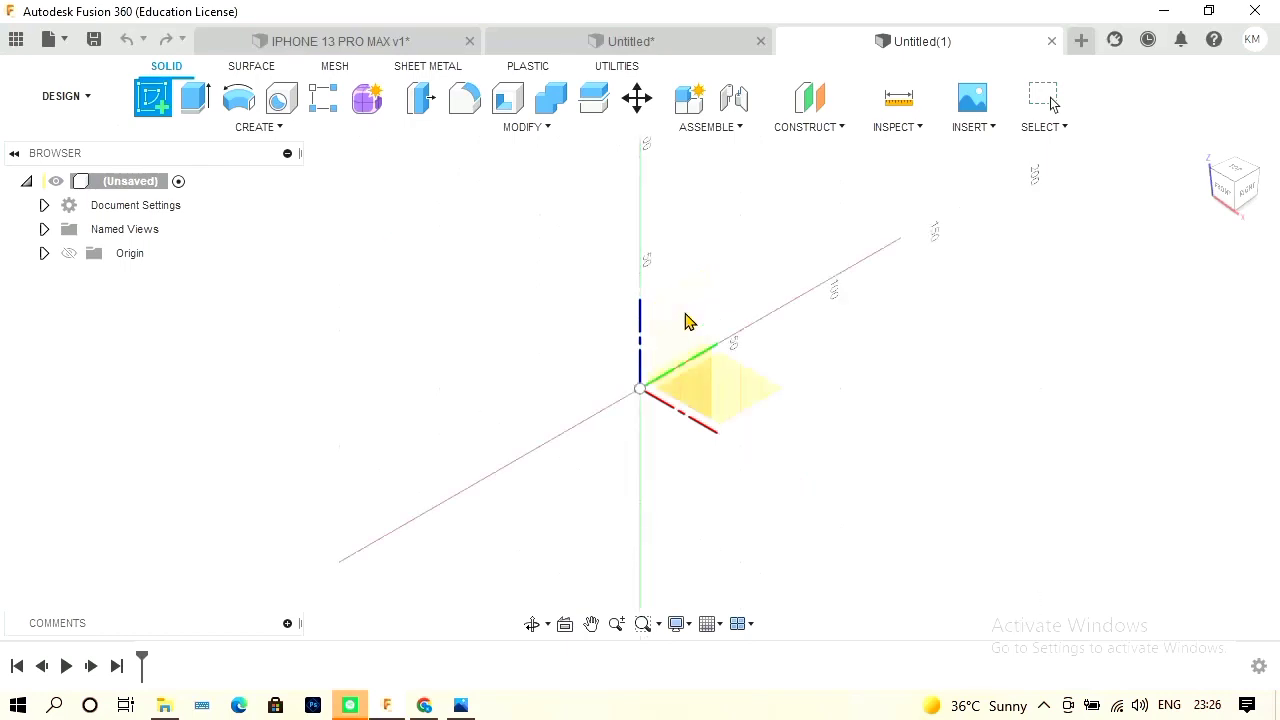
{"action": "left_click", "coordinate": [686, 318]}
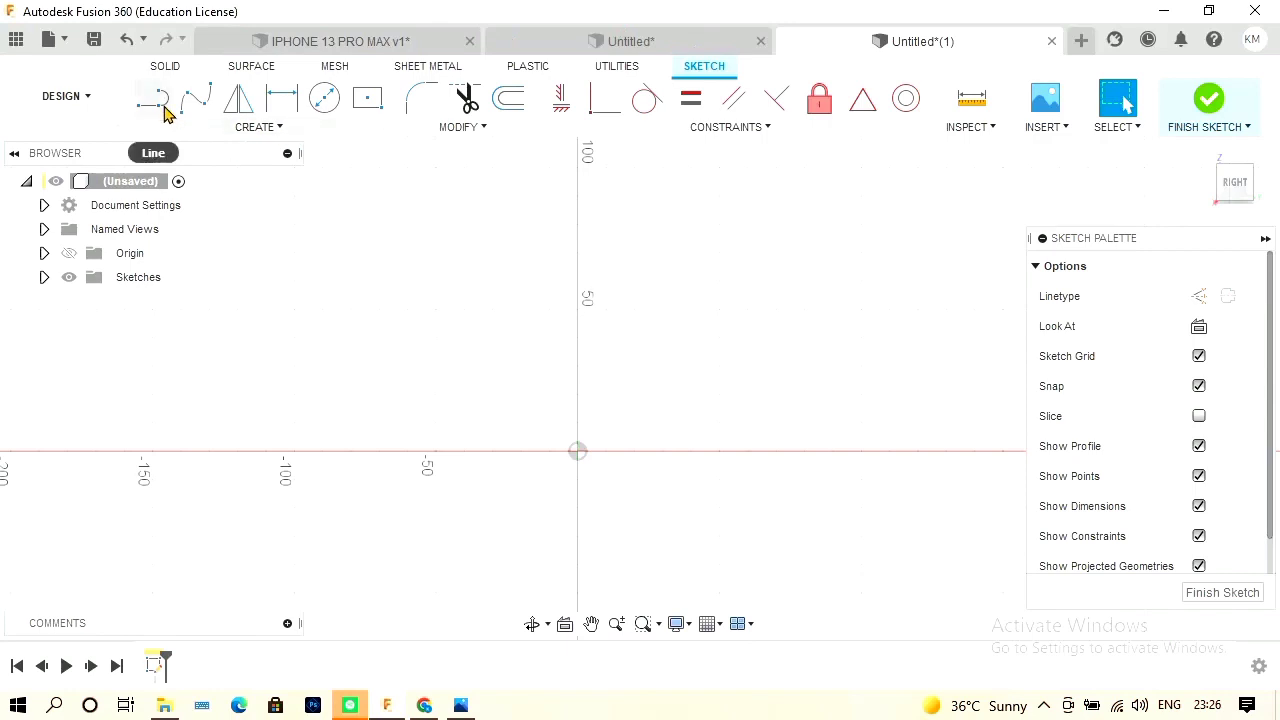
Sketch a 2-point rectangle of 200 by 200 mm with its first corner at the origin.
{"action": "left_click", "coordinate": [255, 128]}
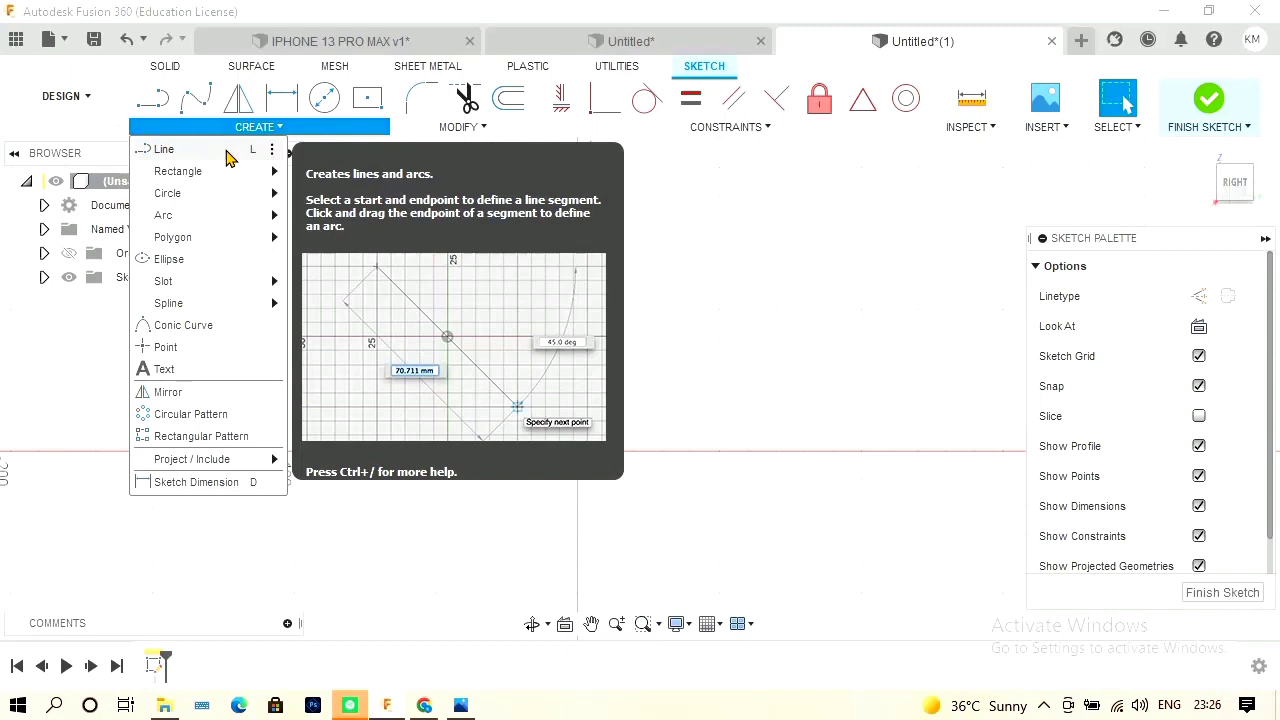
{"action": "mouse_move", "coordinate": [228, 180]}
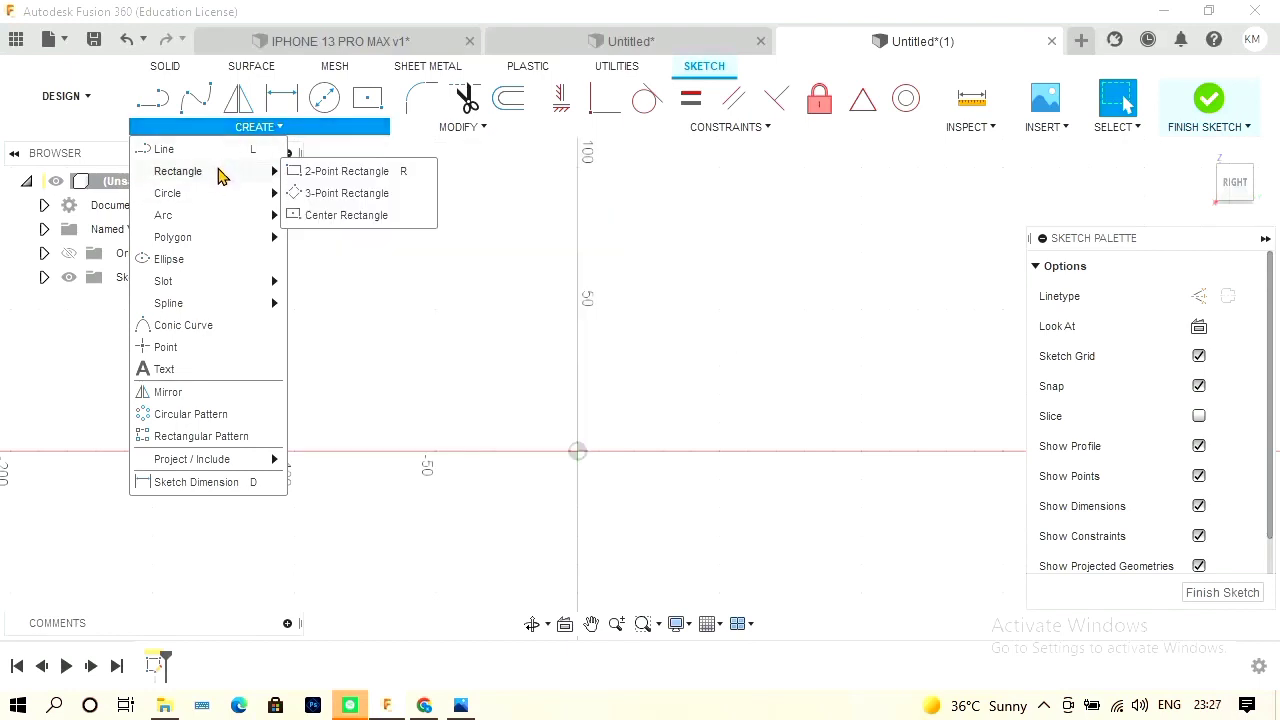
{"action": "left_click", "coordinate": [300, 176]}
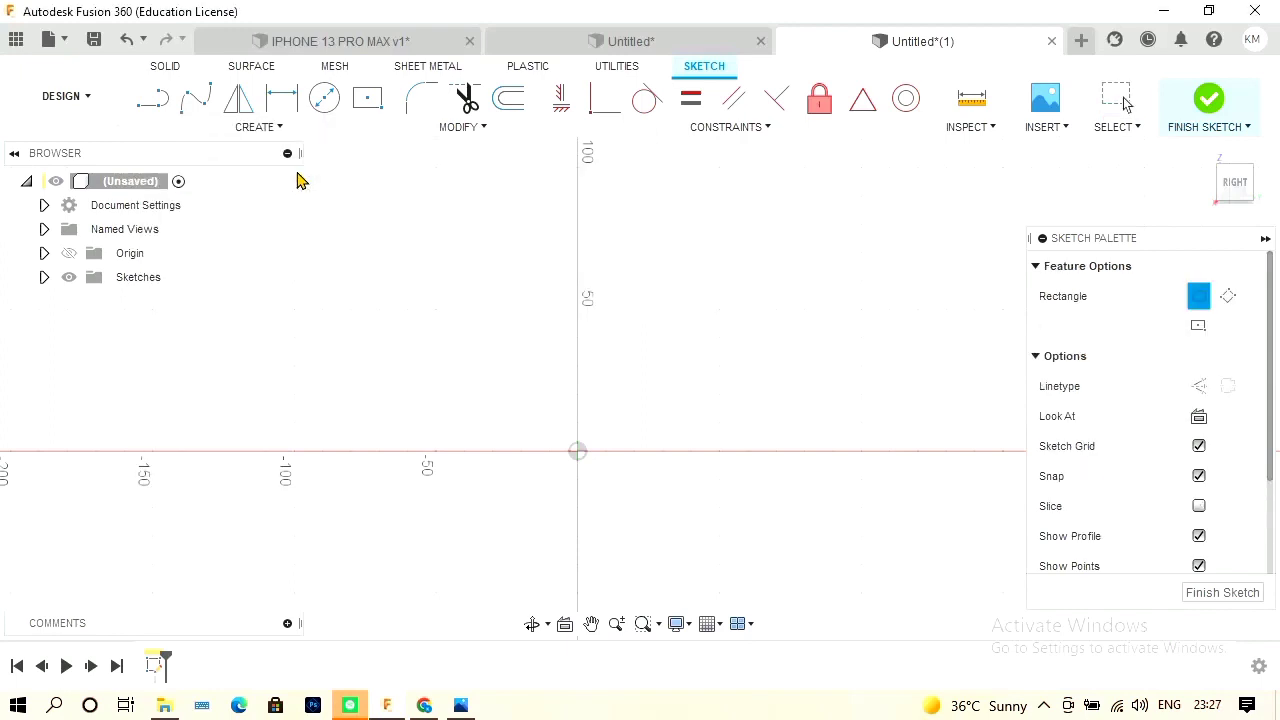
{"action": "scroll", "coordinate": [495, 318], "scroll_direction": "down", "scroll_amount": 2}
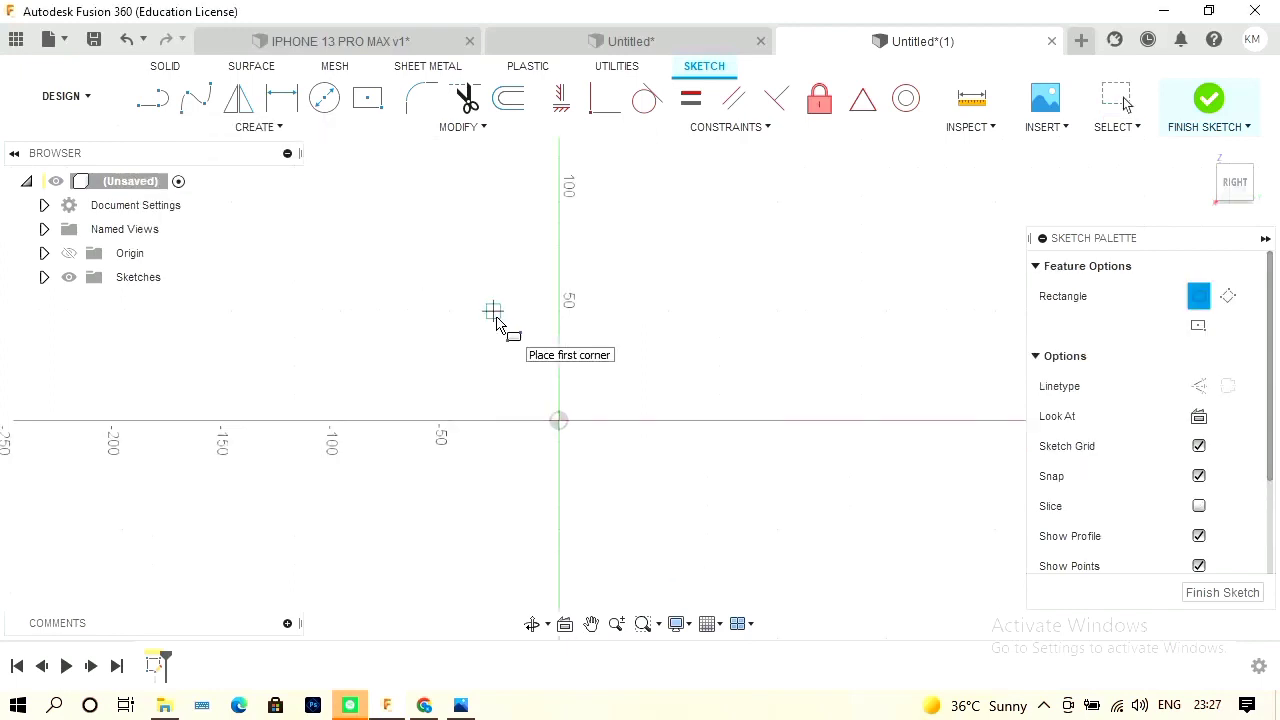
{"action": "scroll", "coordinate": [495, 318], "scroll_direction": "down", "scroll_amount": 3}
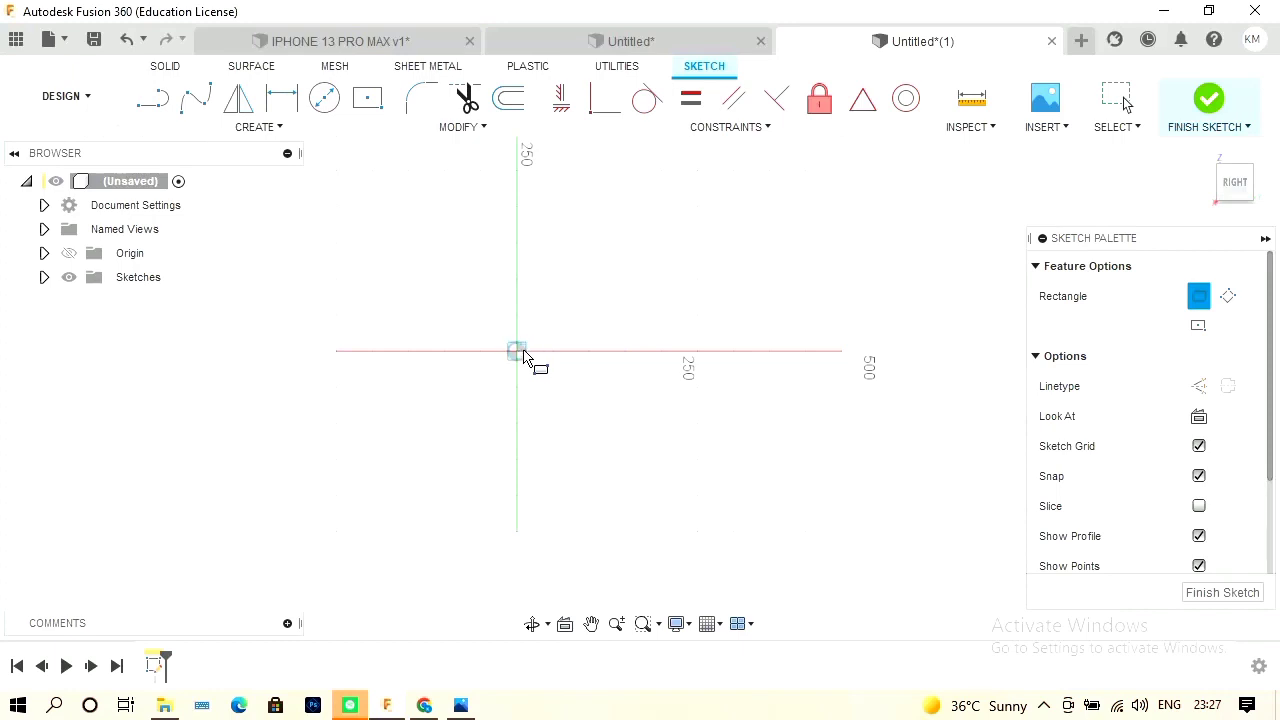
{"action": "left_click", "coordinate": [518, 351]}
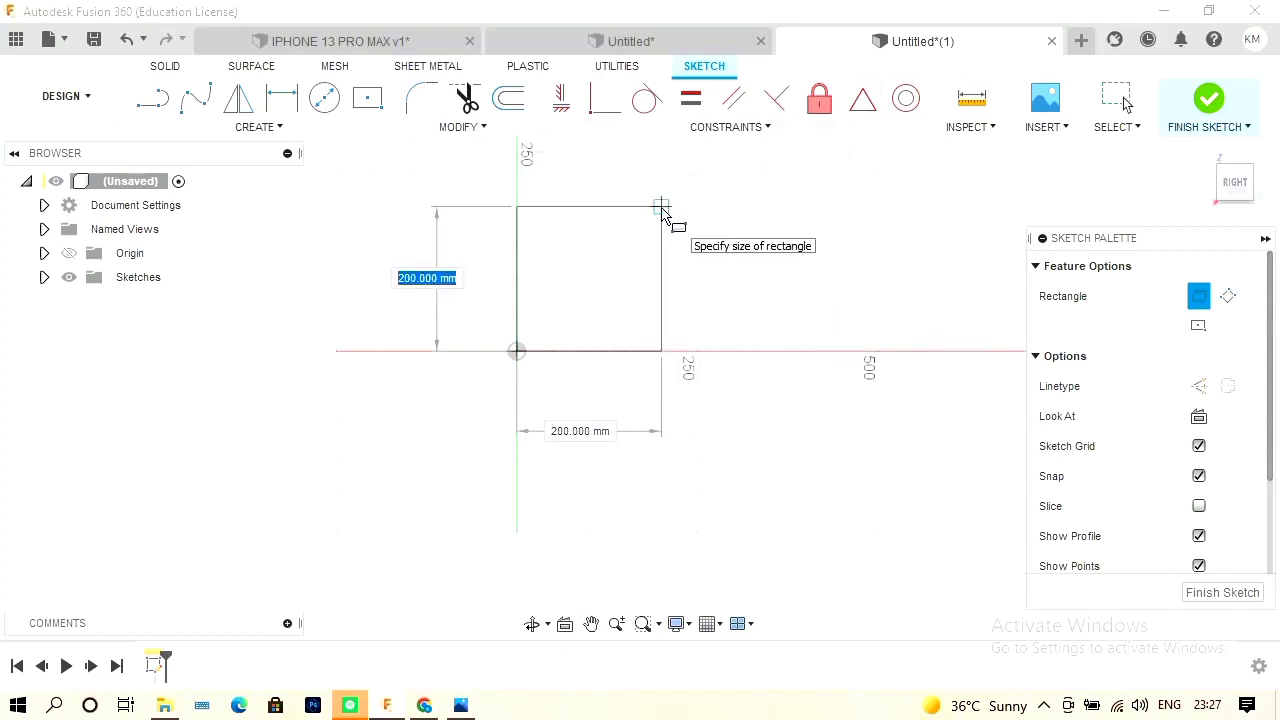
{"action": "left_click", "coordinate": [662, 209]}
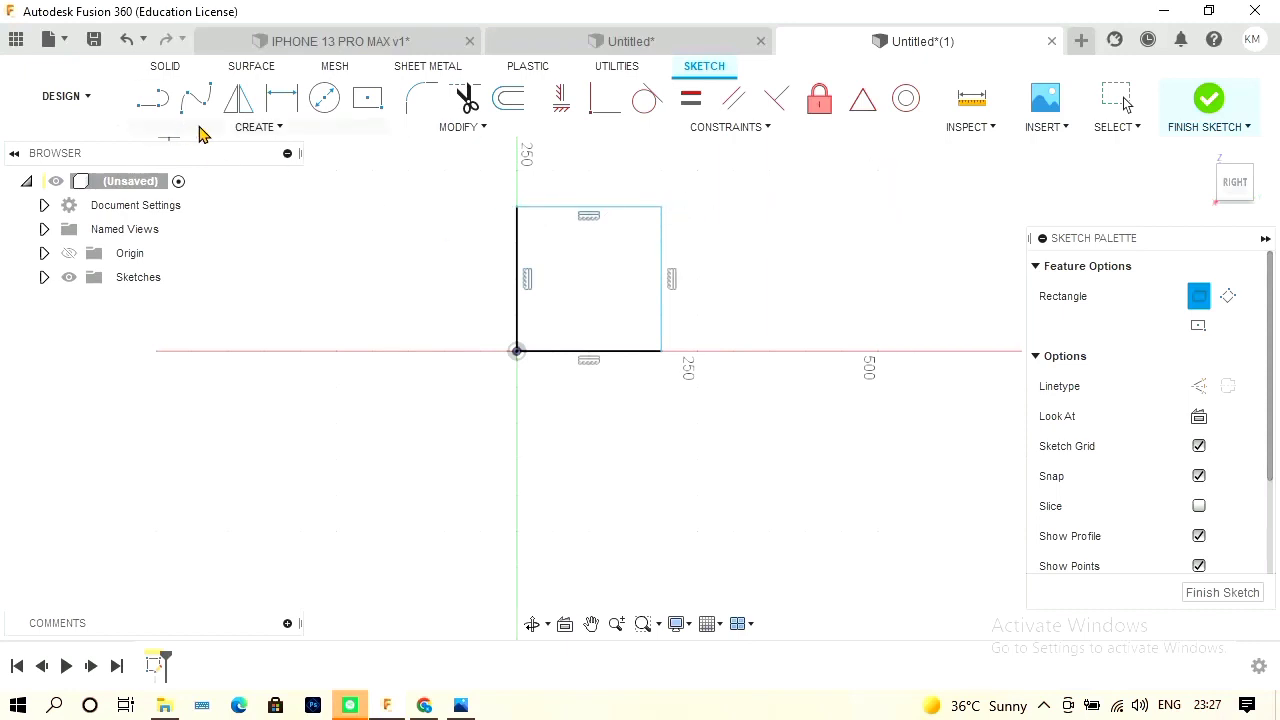
Sketch a tilted 3-point rectangle with sides of about 206 mm to the right of the square.
{"action": "left_click", "coordinate": [200, 131]}
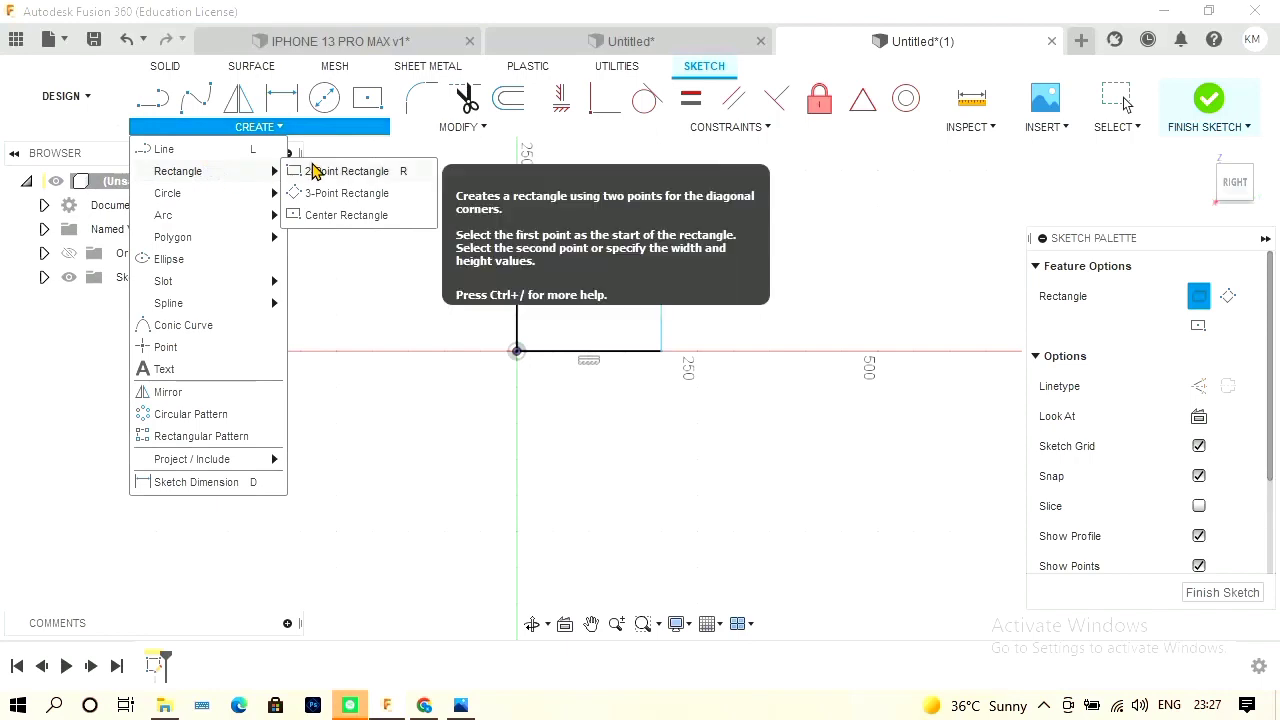
{"action": "left_click", "coordinate": [330, 193]}
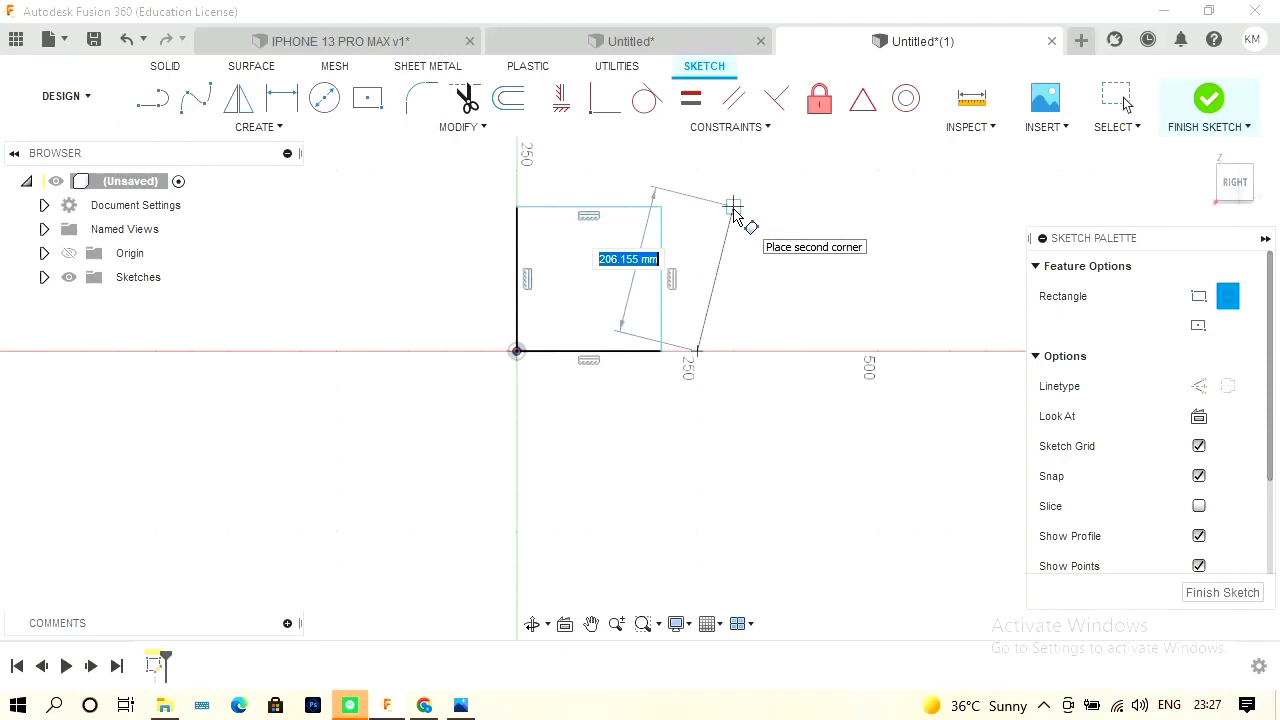
{"action": "left_click", "coordinate": [733, 207]}
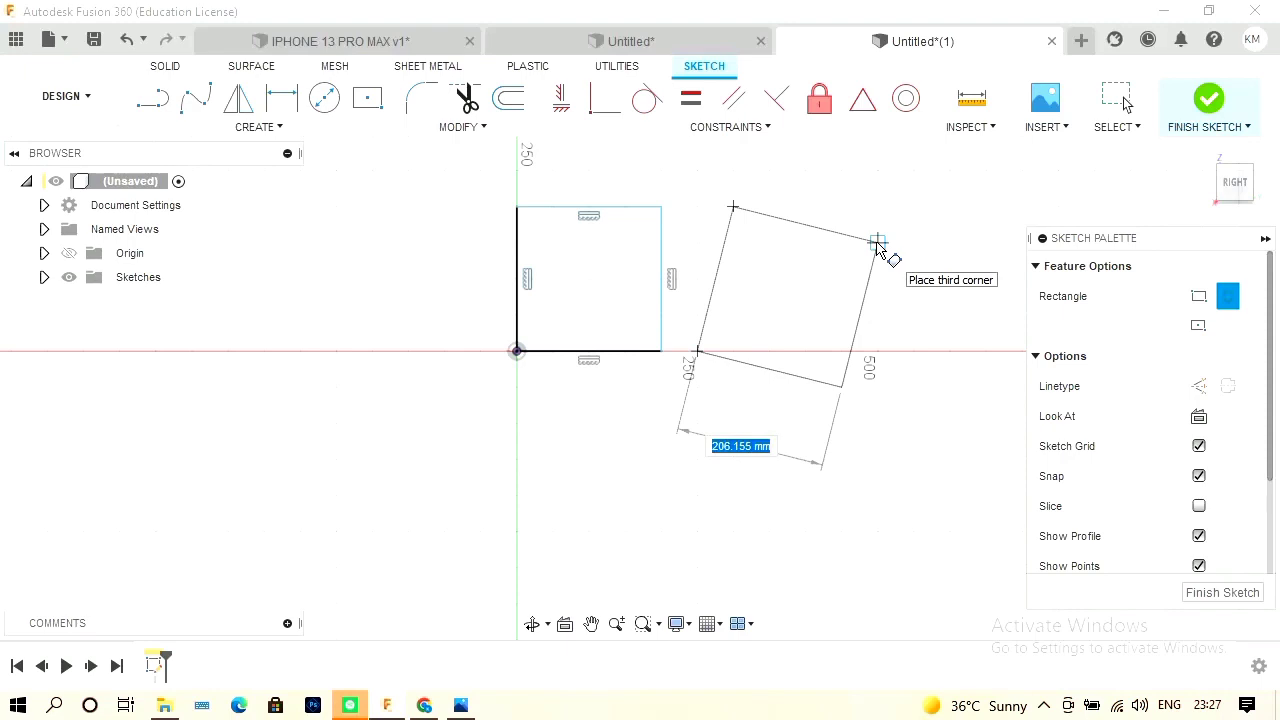
{"action": "left_click", "coordinate": [877, 243]}
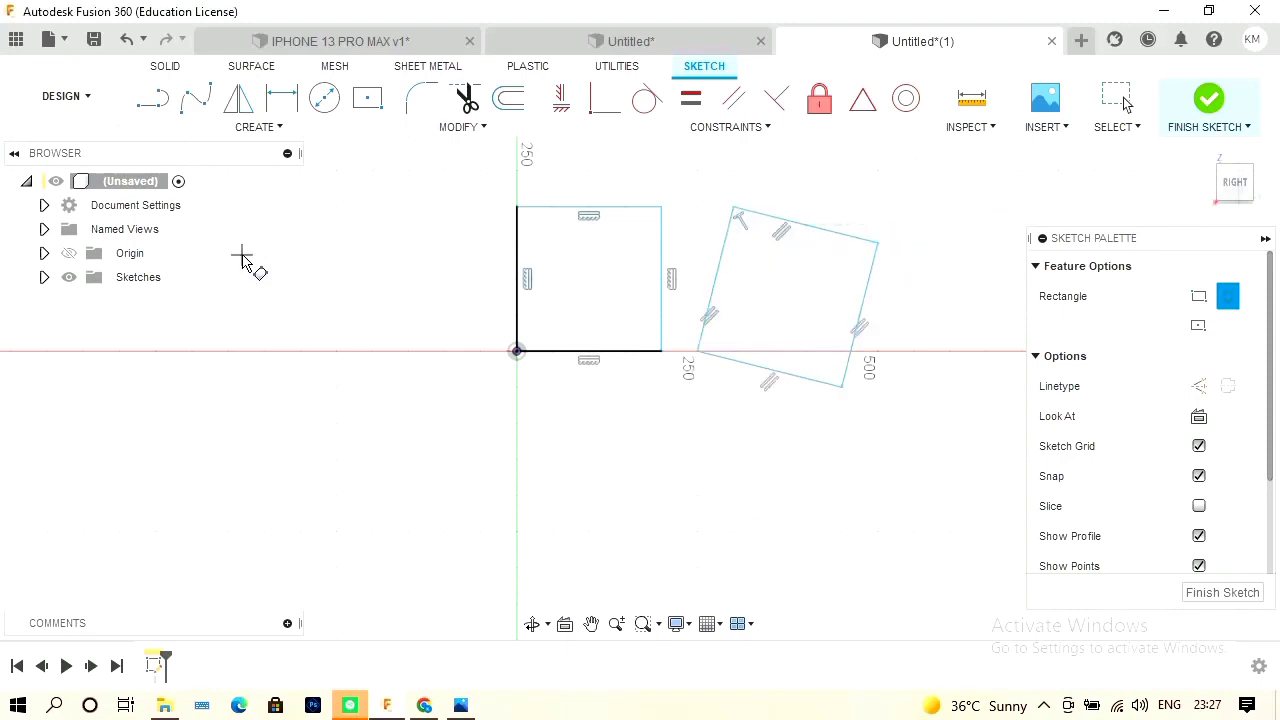
Sketch a center rectangle about 276 mm wide to the left of the square, centred on the horizontal axis 250 mm from the origin.
{"action": "left_click", "coordinate": [258, 128]}
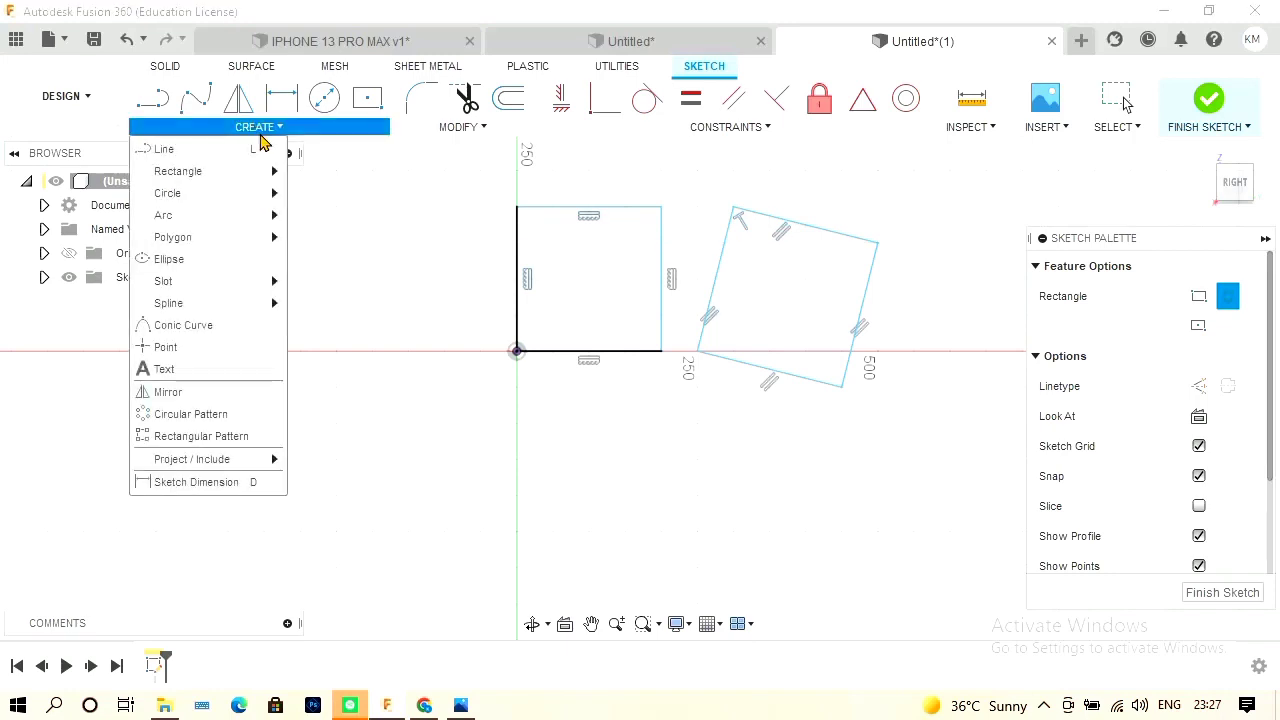
{"action": "mouse_move", "coordinate": [265, 176]}
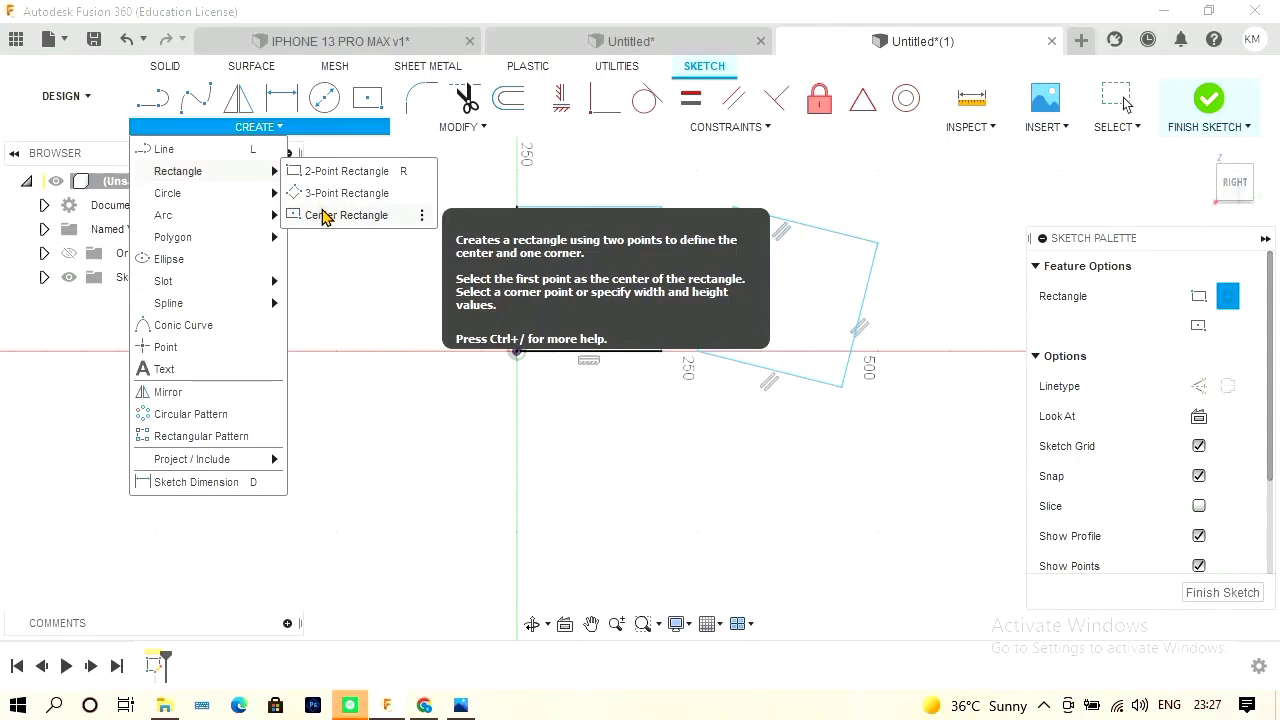
{"action": "left_click", "coordinate": [325, 217]}
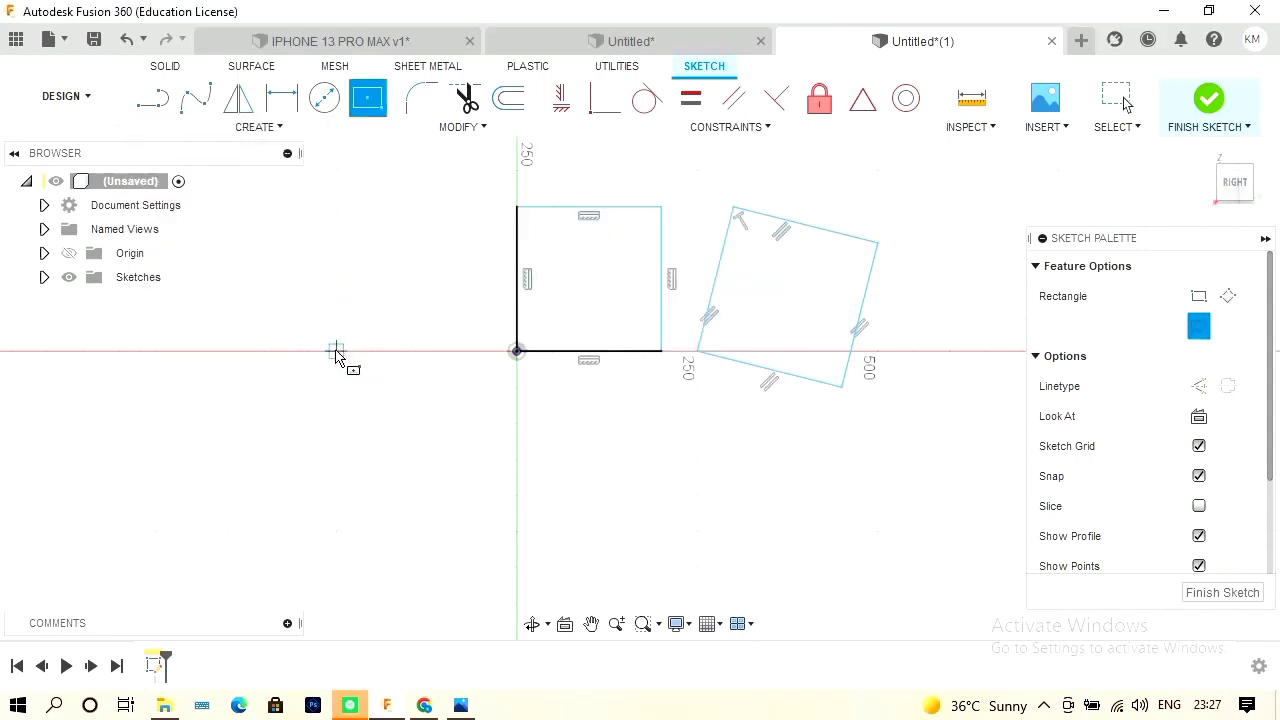
{"action": "left_click", "coordinate": [336, 352]}
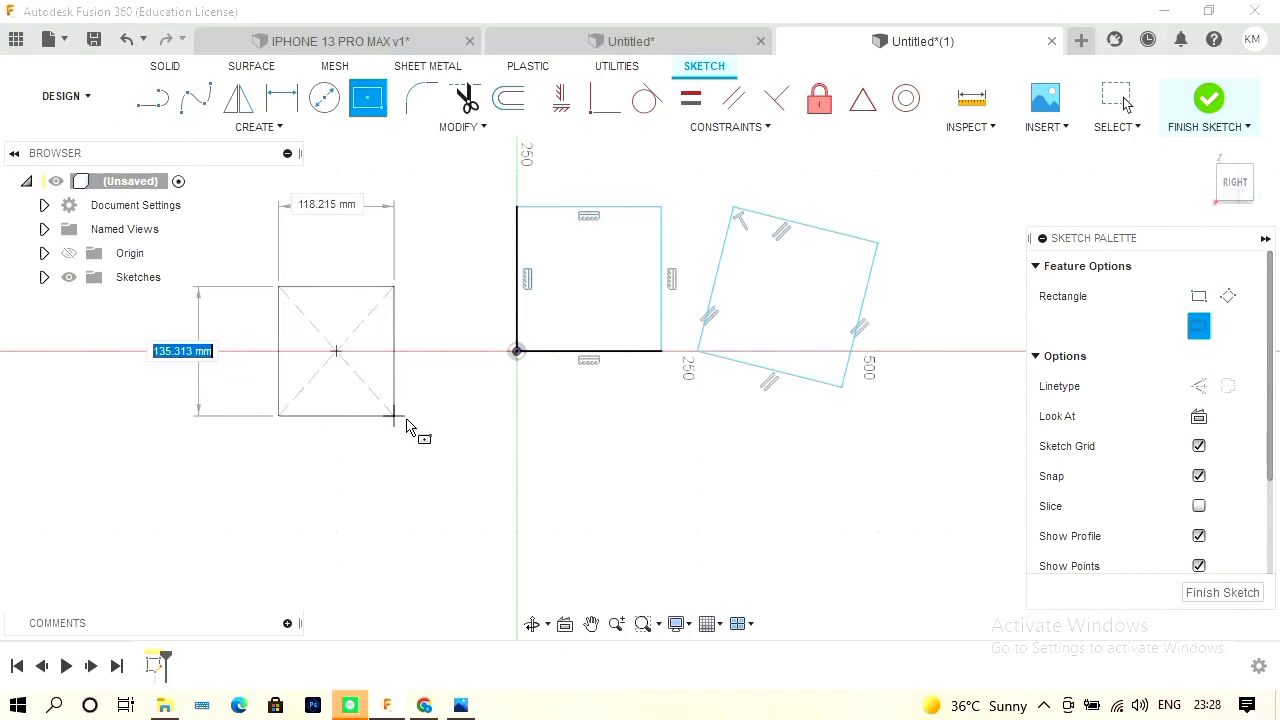
{"action": "left_click", "coordinate": [437, 421]}
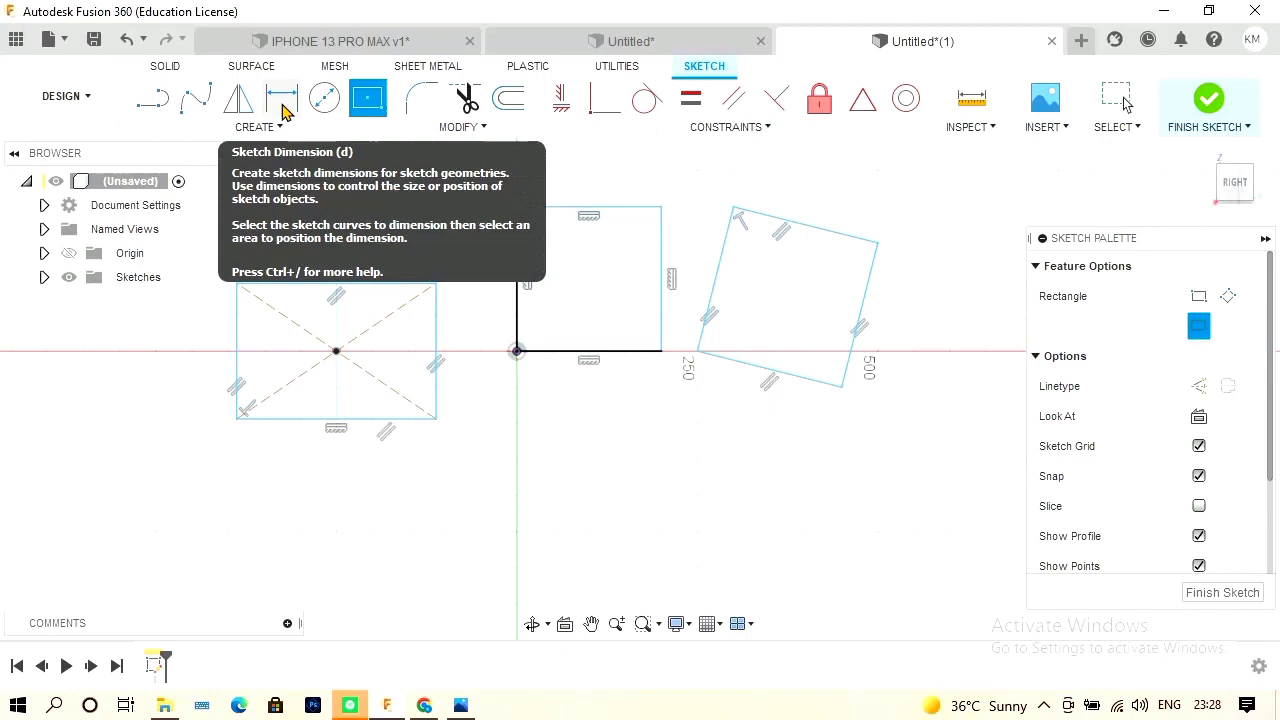
Unpin the Sketch Dimension command from the toolbar and pin it back again.
{"action": "left_click", "coordinate": [282, 100]}
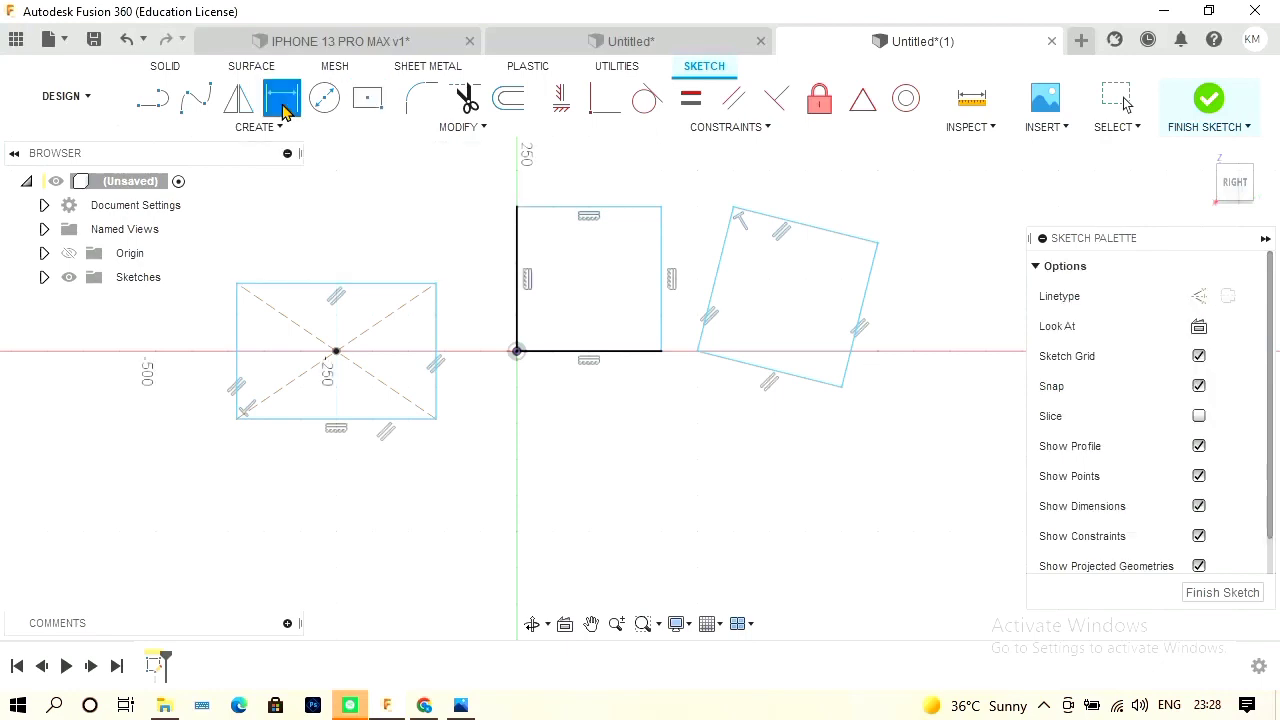
{"action": "left_click", "coordinate": [280, 128]}
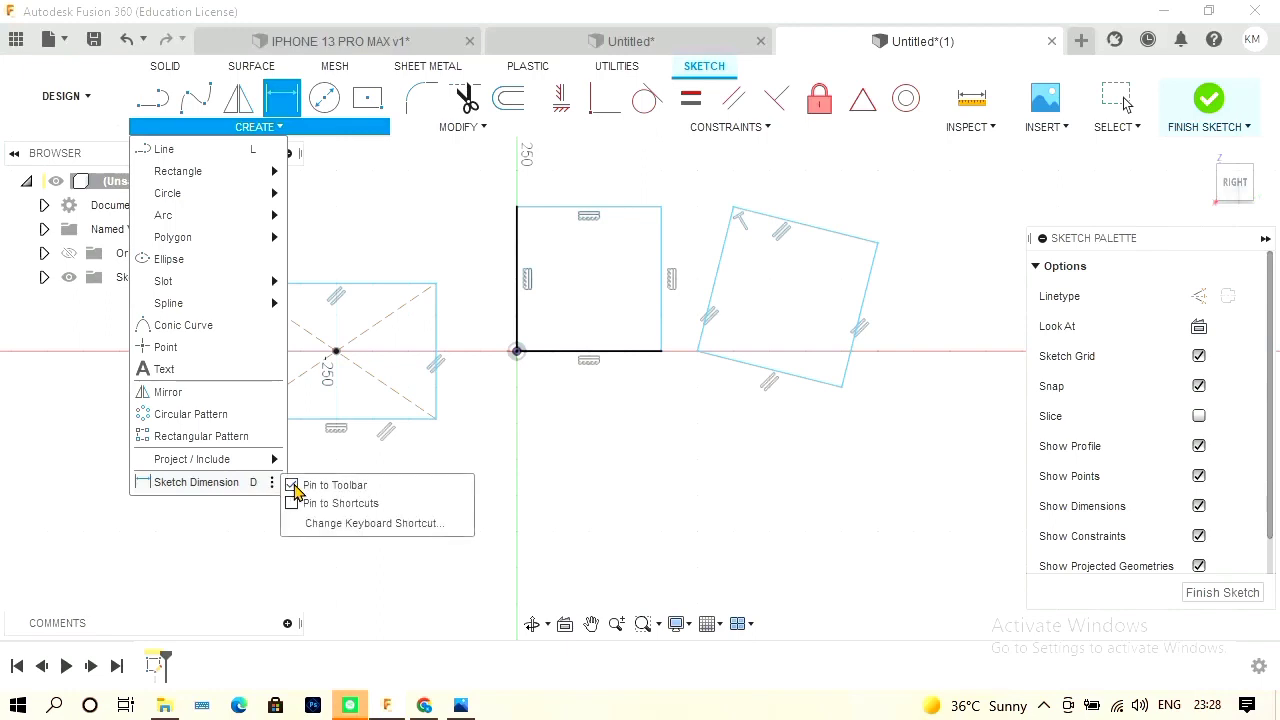
{"action": "left_click", "coordinate": [292, 485]}
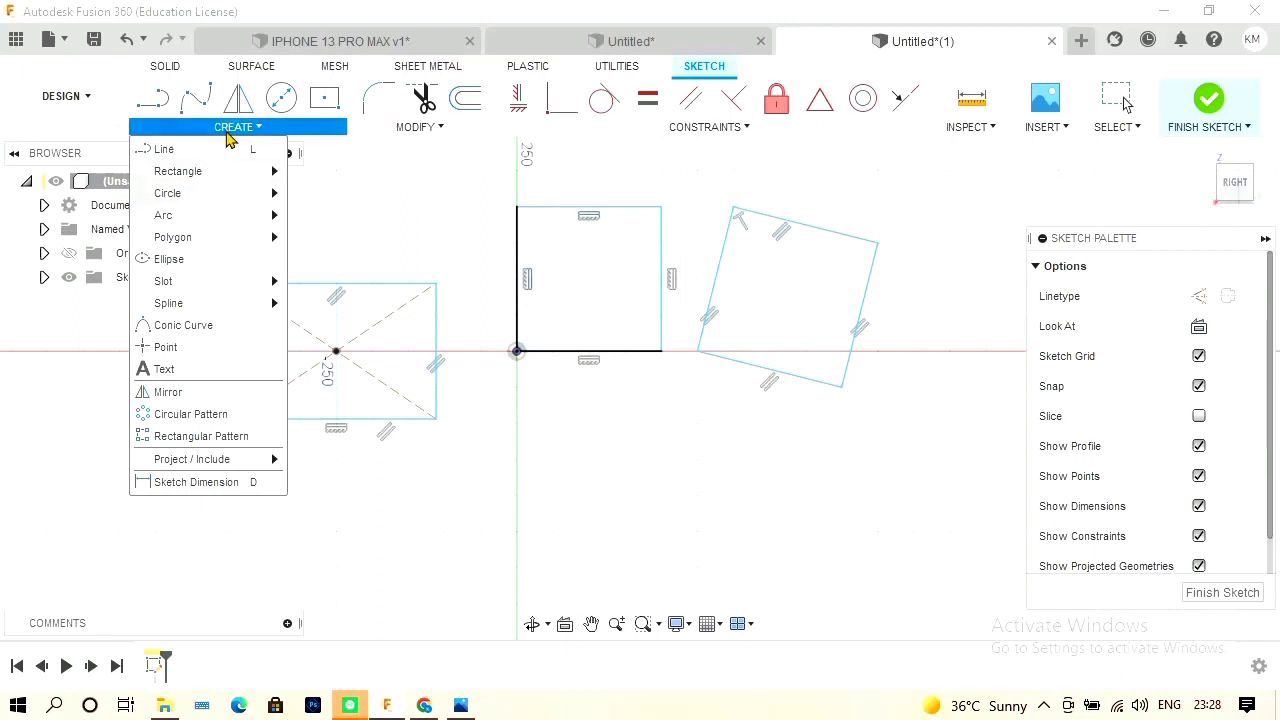
{"action": "left_click", "coordinate": [230, 127]}
{"action": "left_click", "coordinate": [230, 127]}
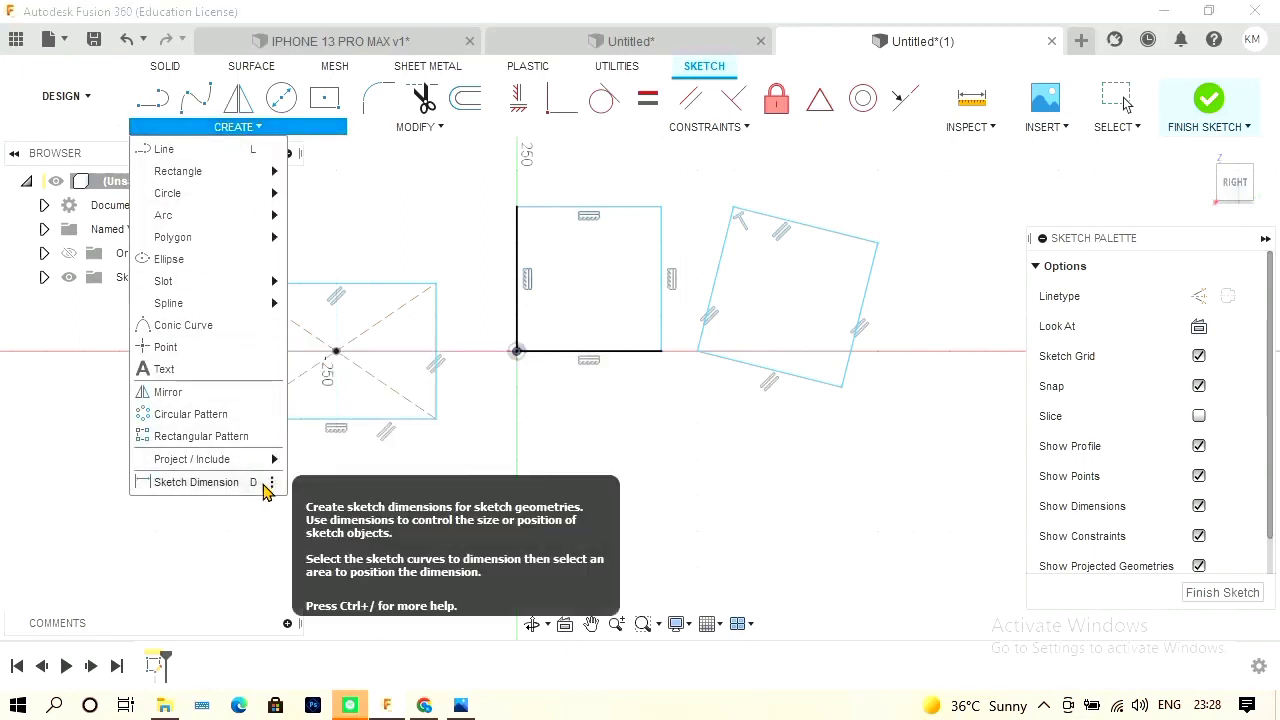
{"action": "left_click", "coordinate": [271, 484]}
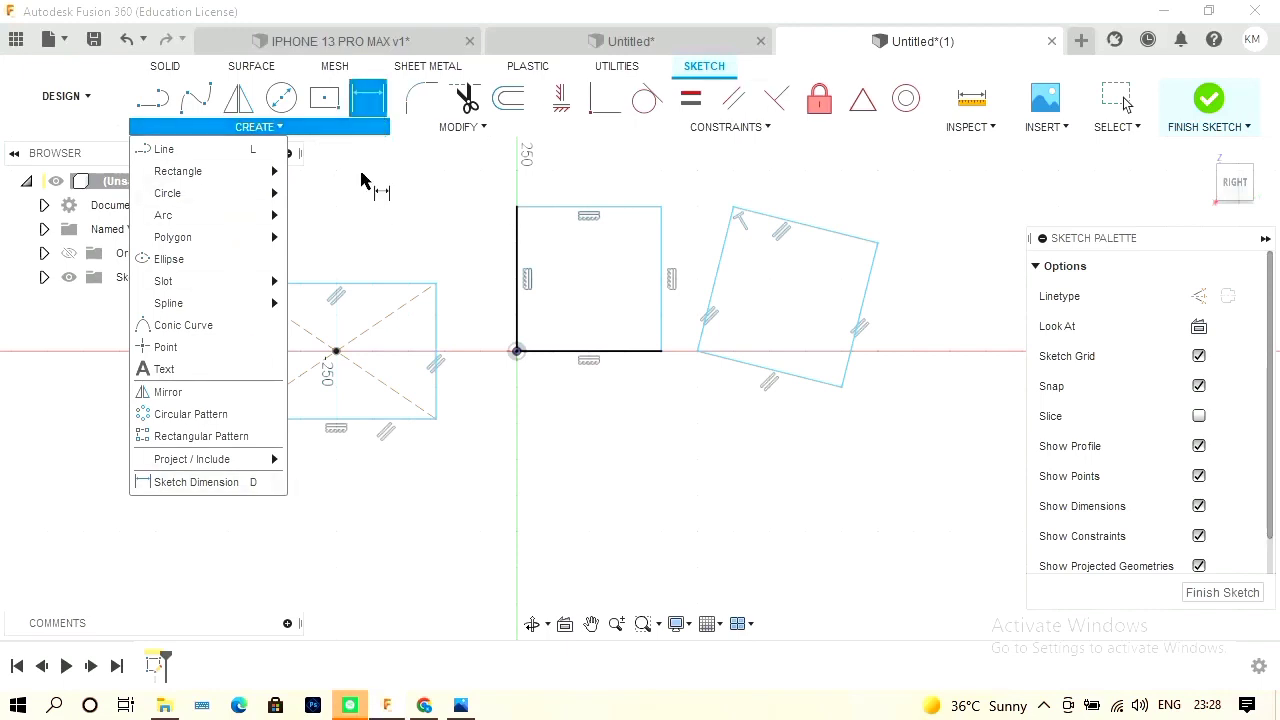
{"action": "left_click", "coordinate": [343, 133]}
Dimension the center rectangle to 250 mm wide and 150 mm high.
{"action": "left_click", "coordinate": [352, 113]}
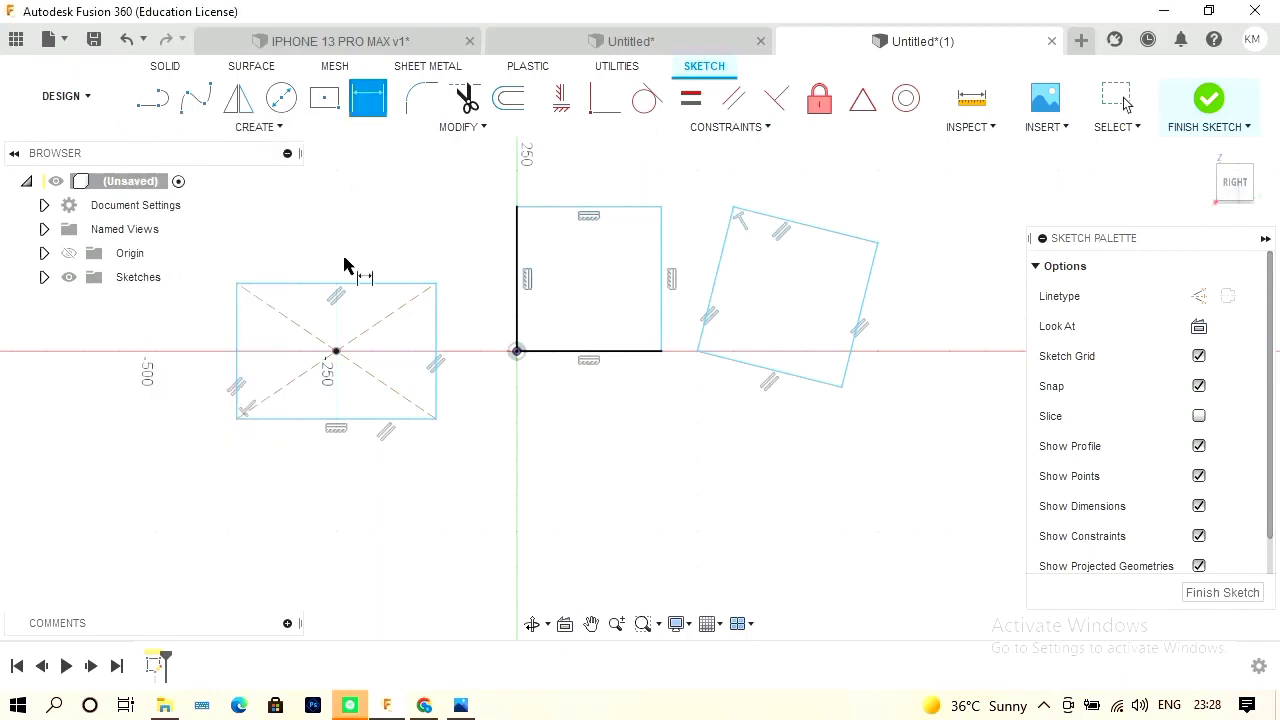
{"action": "left_click", "coordinate": [346, 288]}
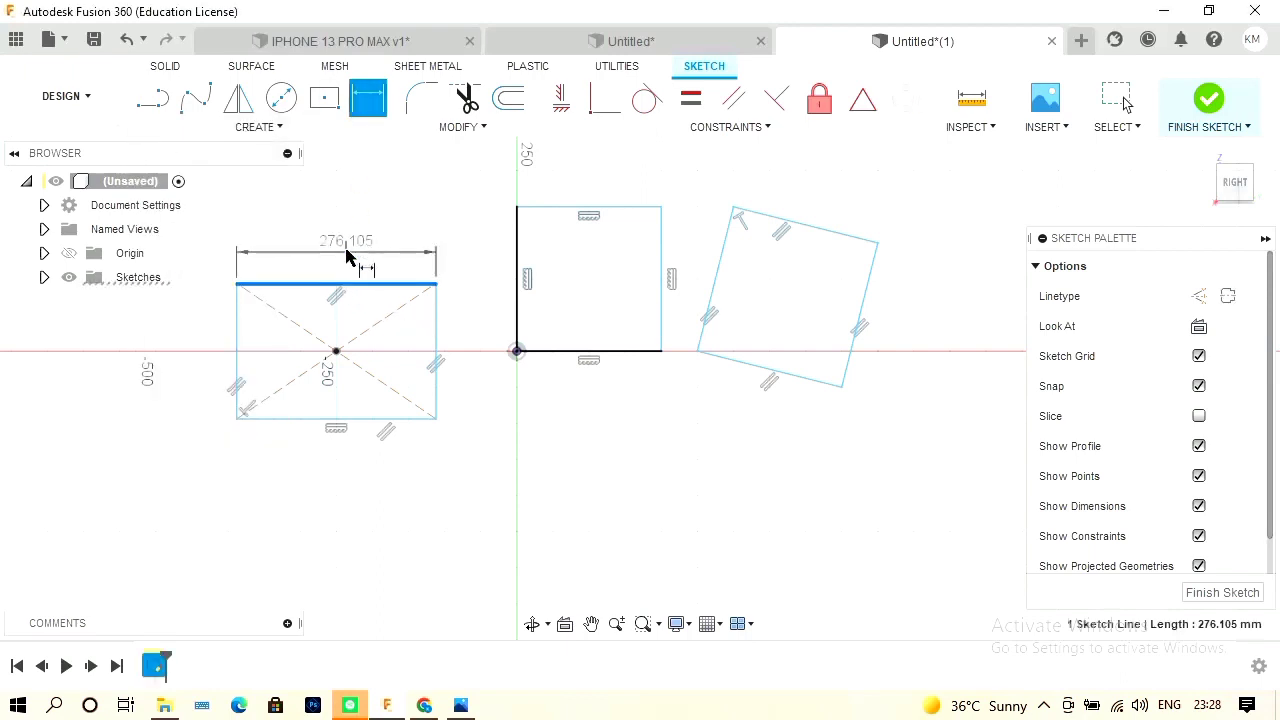
{"action": "left_click", "coordinate": [344, 206]}
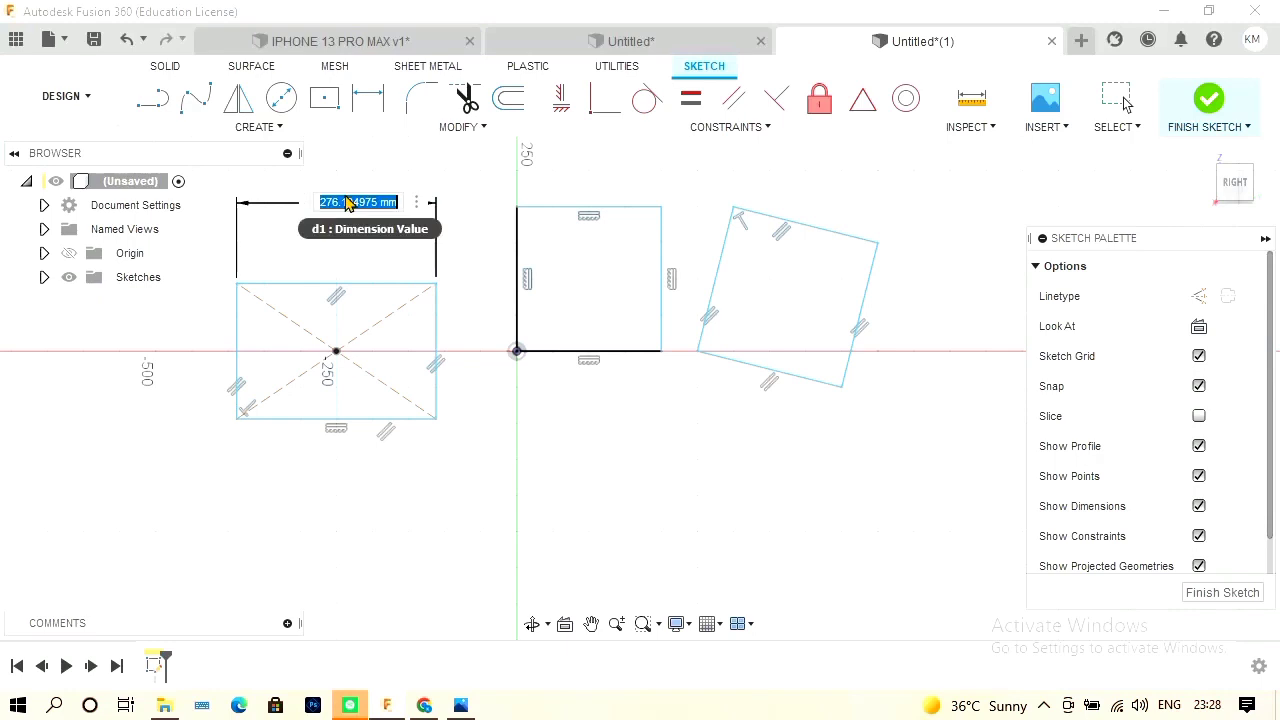
{"action": "type", "text": "2"}
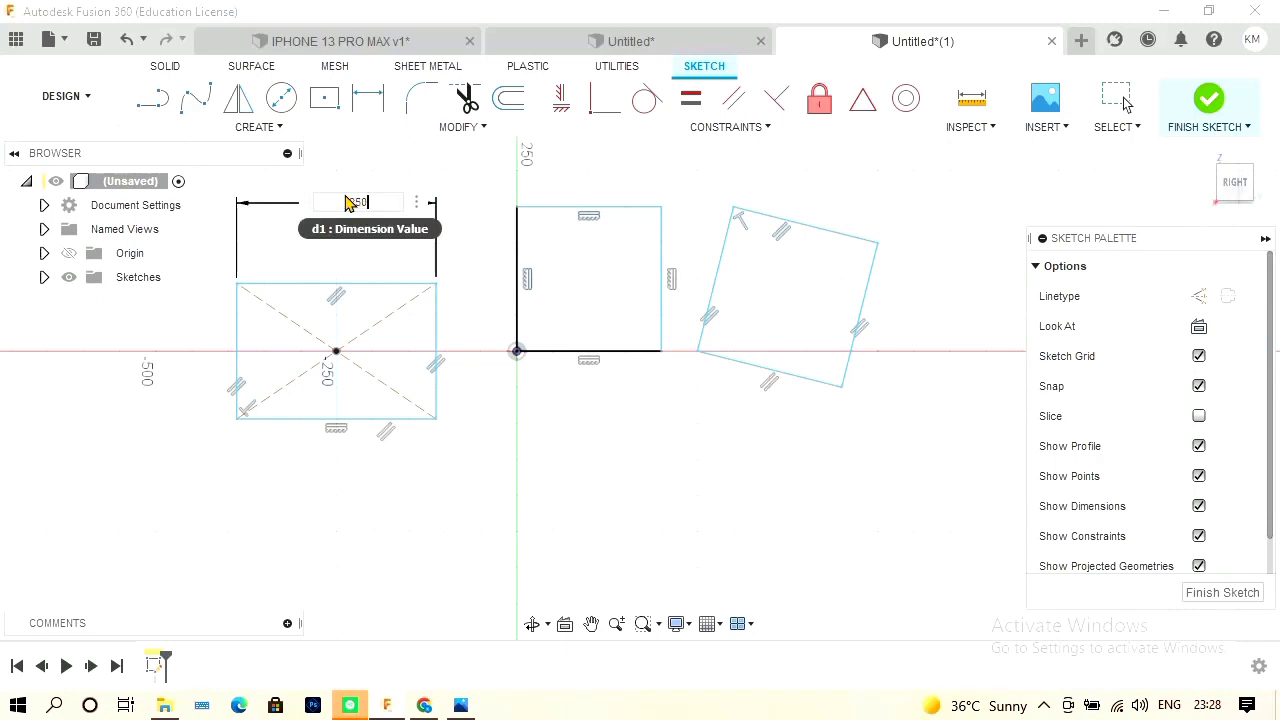
{"action": "type", "text": "50"}
{"action": "key", "text": "Return"}
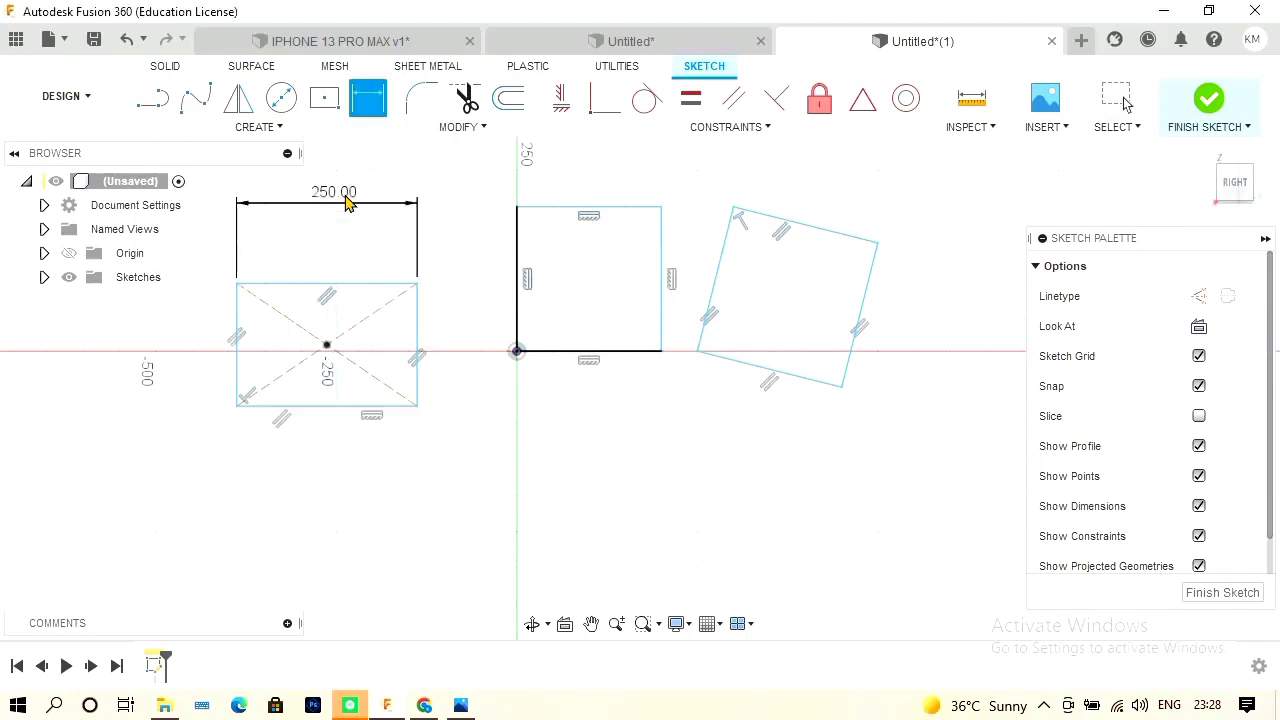
{"action": "left_click", "coordinate": [418, 326]}
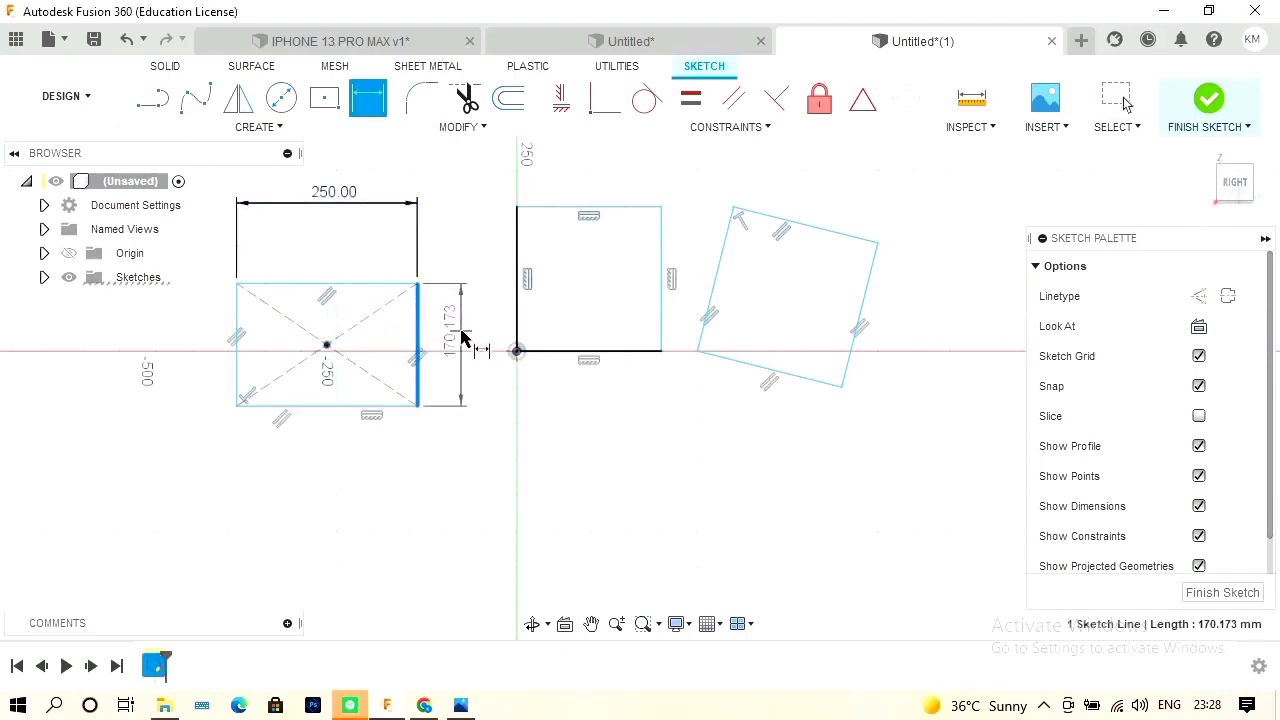
{"action": "left_click", "coordinate": [460, 330]}
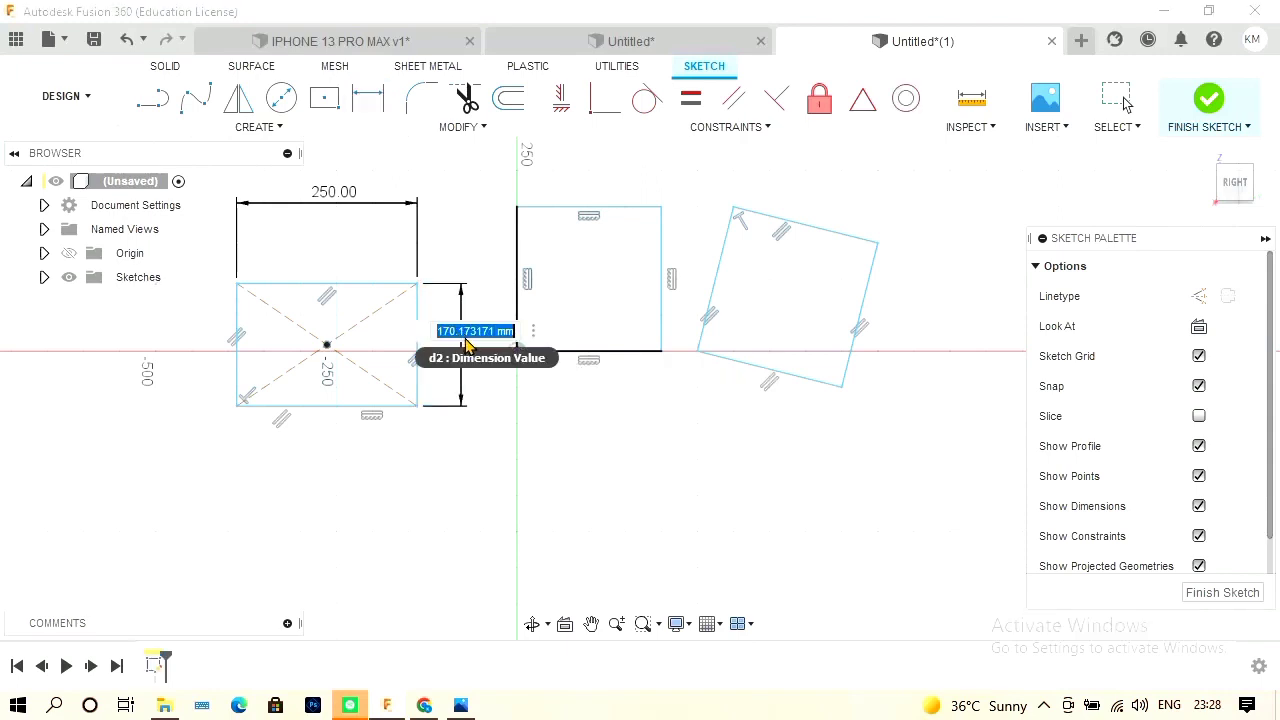
{"action": "type", "text": "150"}
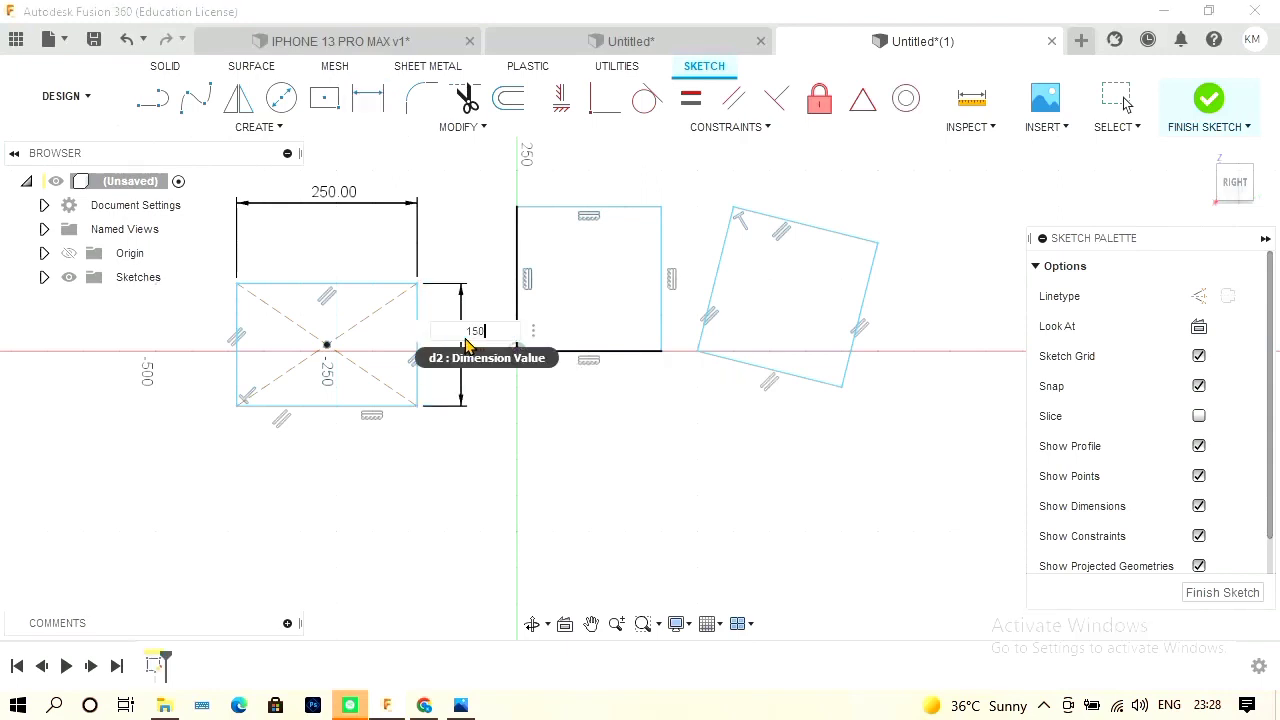
{"action": "key", "text": "Return"}
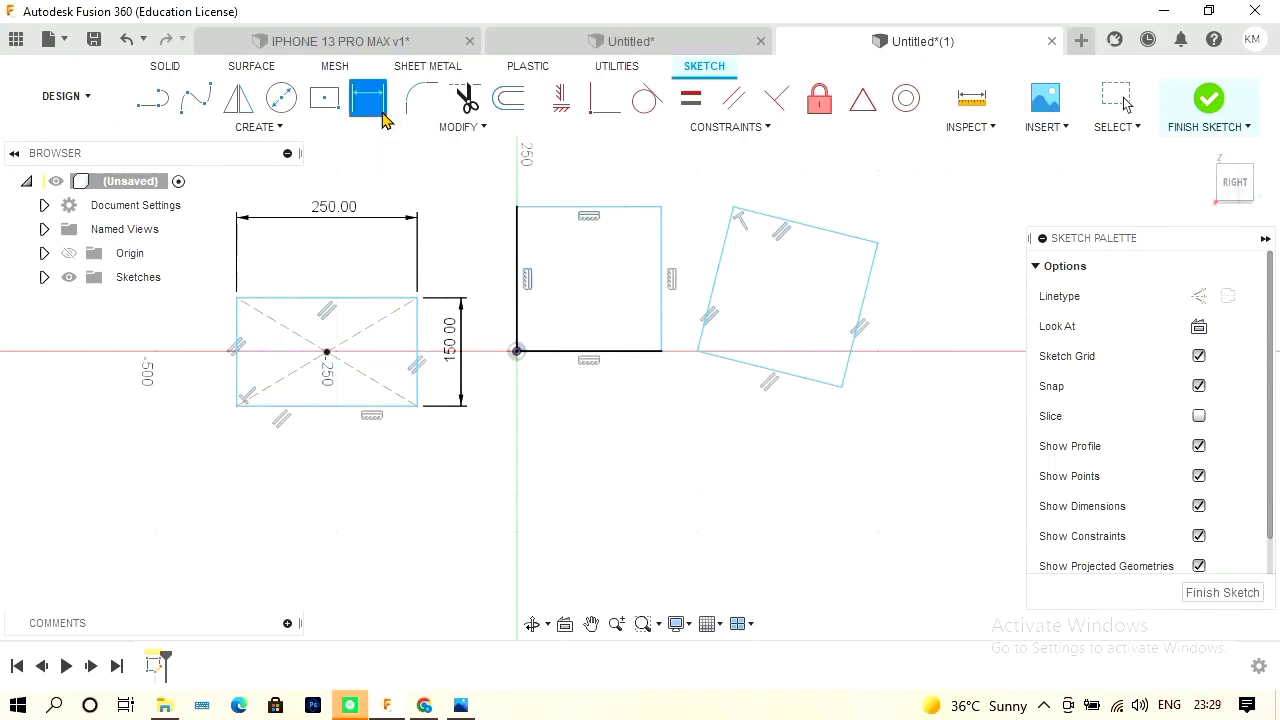
Dimension the square at the origin to 200 mm wide and 200 mm high.
{"action": "left_click", "coordinate": [566, 209]}
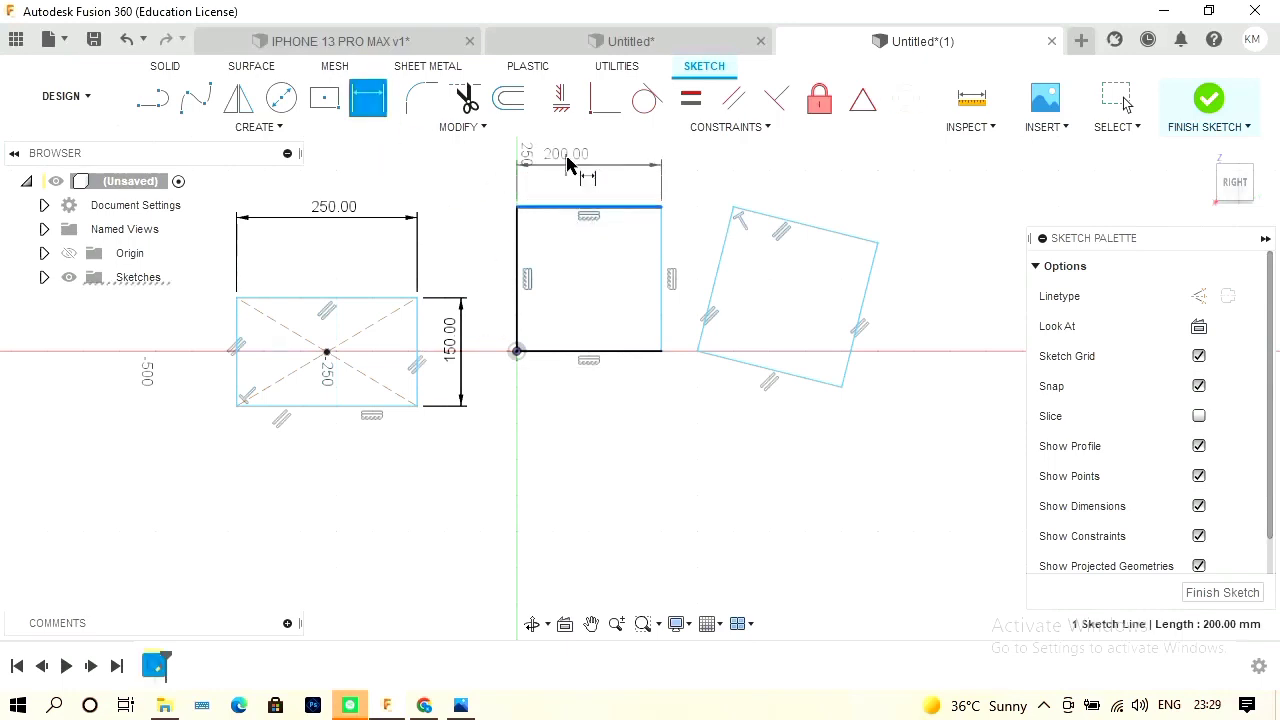
{"action": "left_click", "coordinate": [570, 174]}
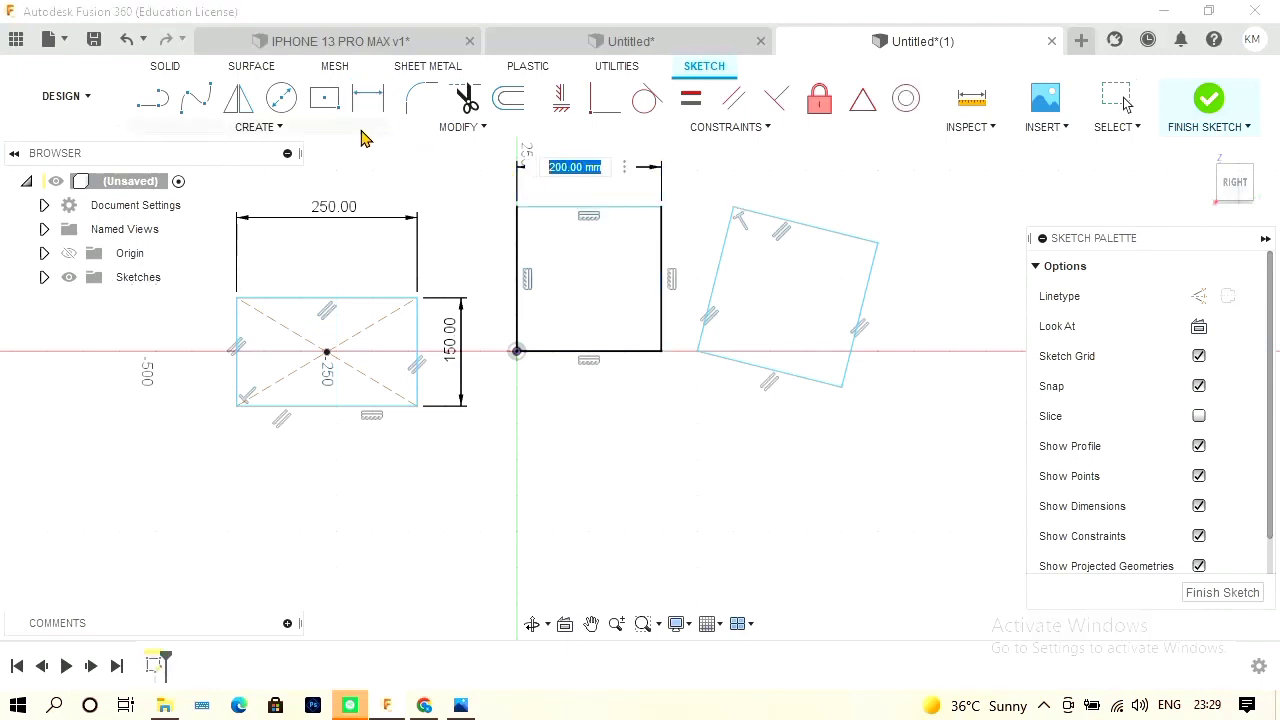
{"action": "key", "text": "Return"}
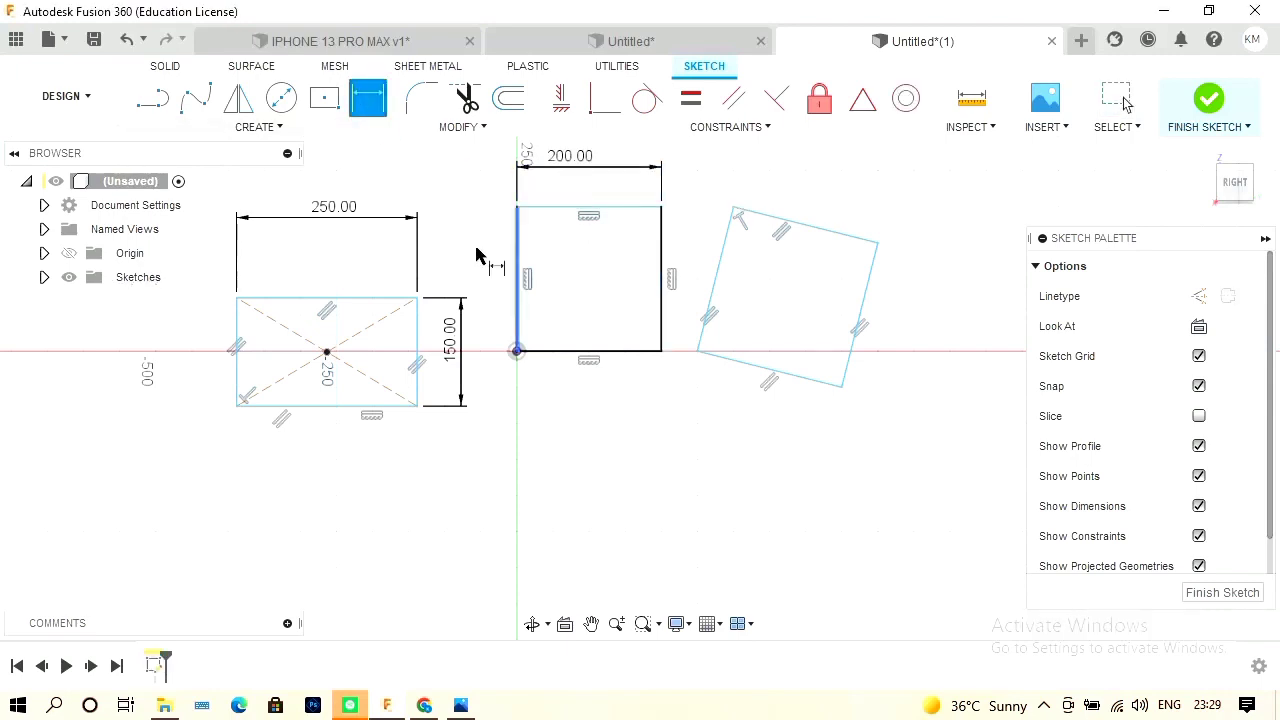
{"action": "left_click", "coordinate": [516, 273]}
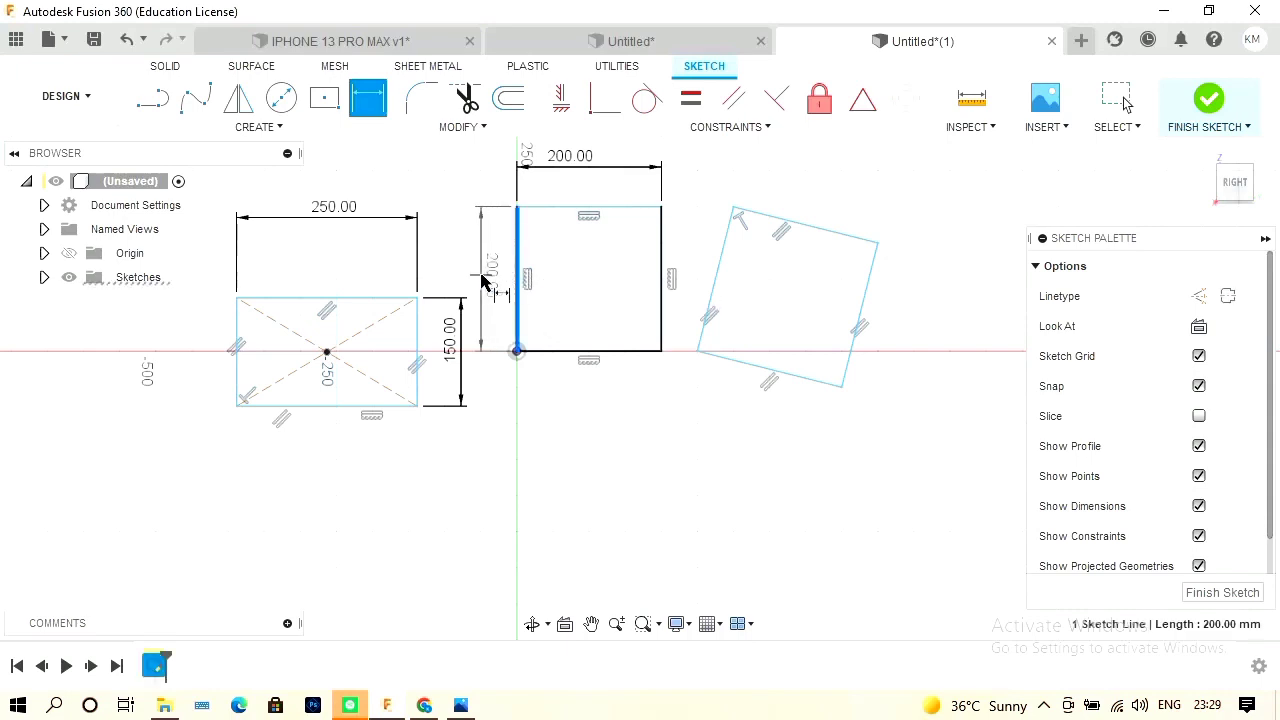
{"action": "left_click", "coordinate": [484, 282]}
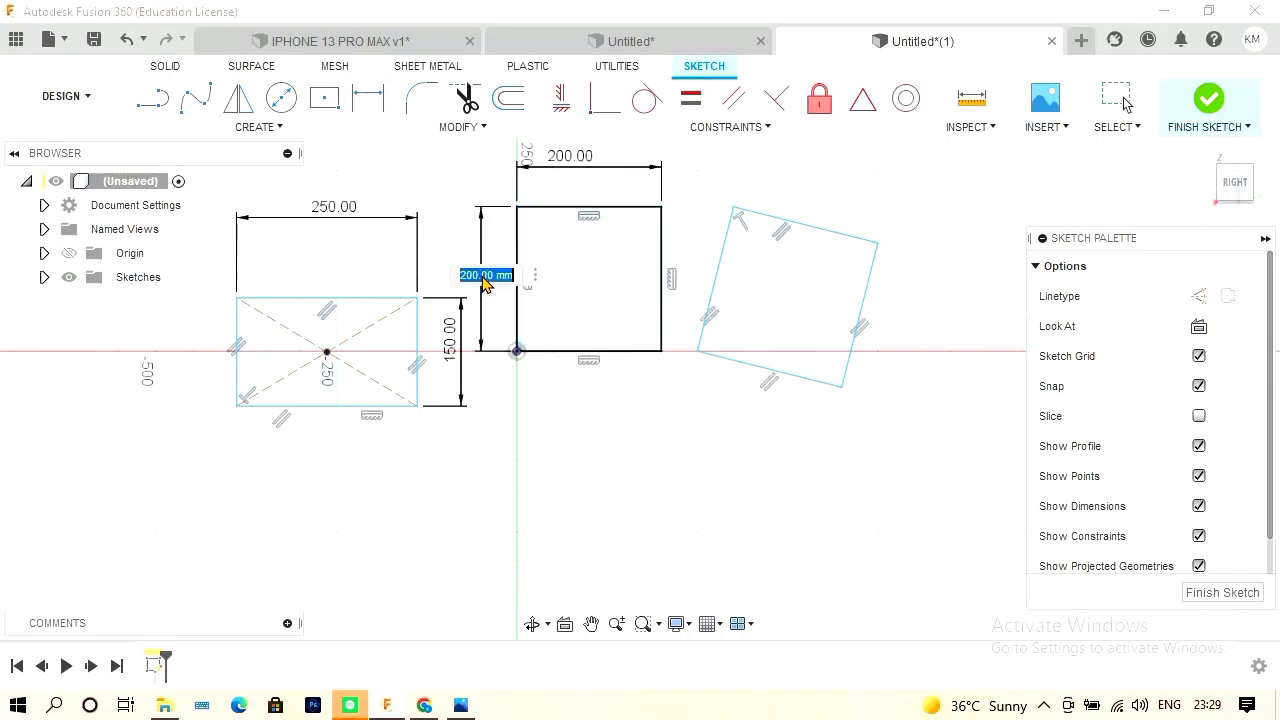
{"action": "key", "text": "Return"}
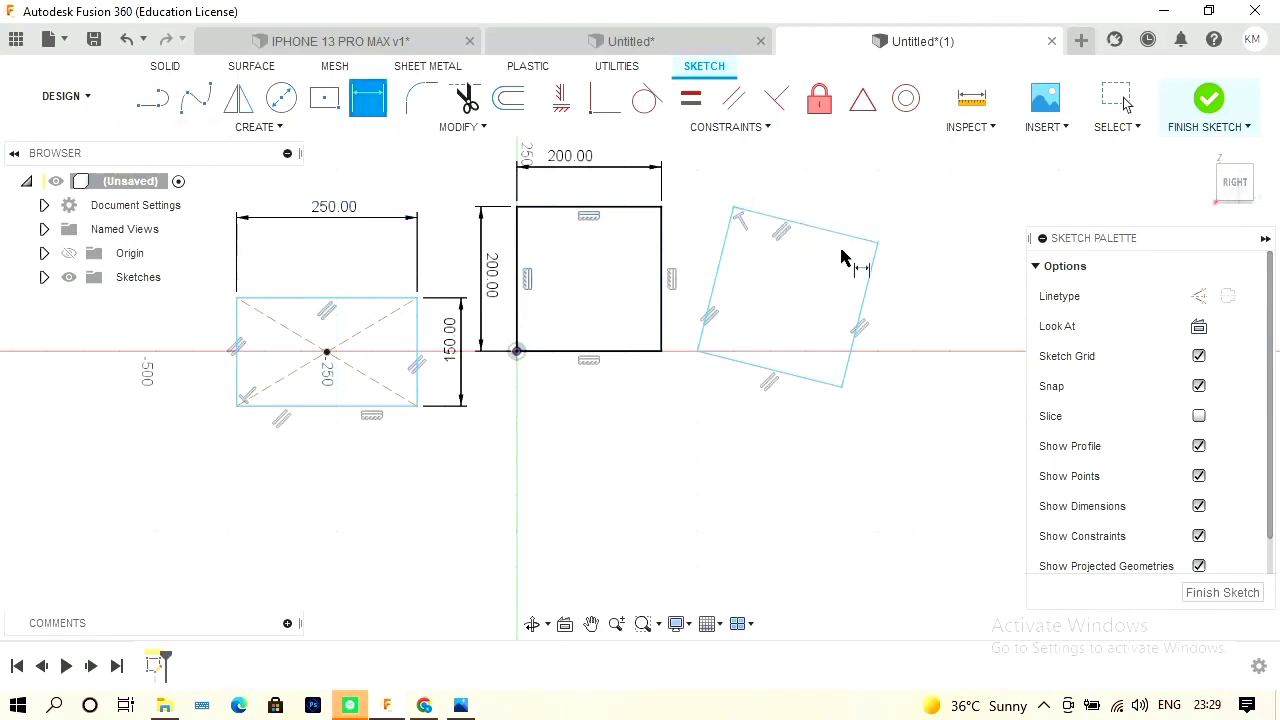
Dimension the tilted rectangle with a 200 mm vertical dimension on one side and a 200 mm horizontal dimension on its lower side.
{"action": "left_click", "coordinate": [866, 296]}
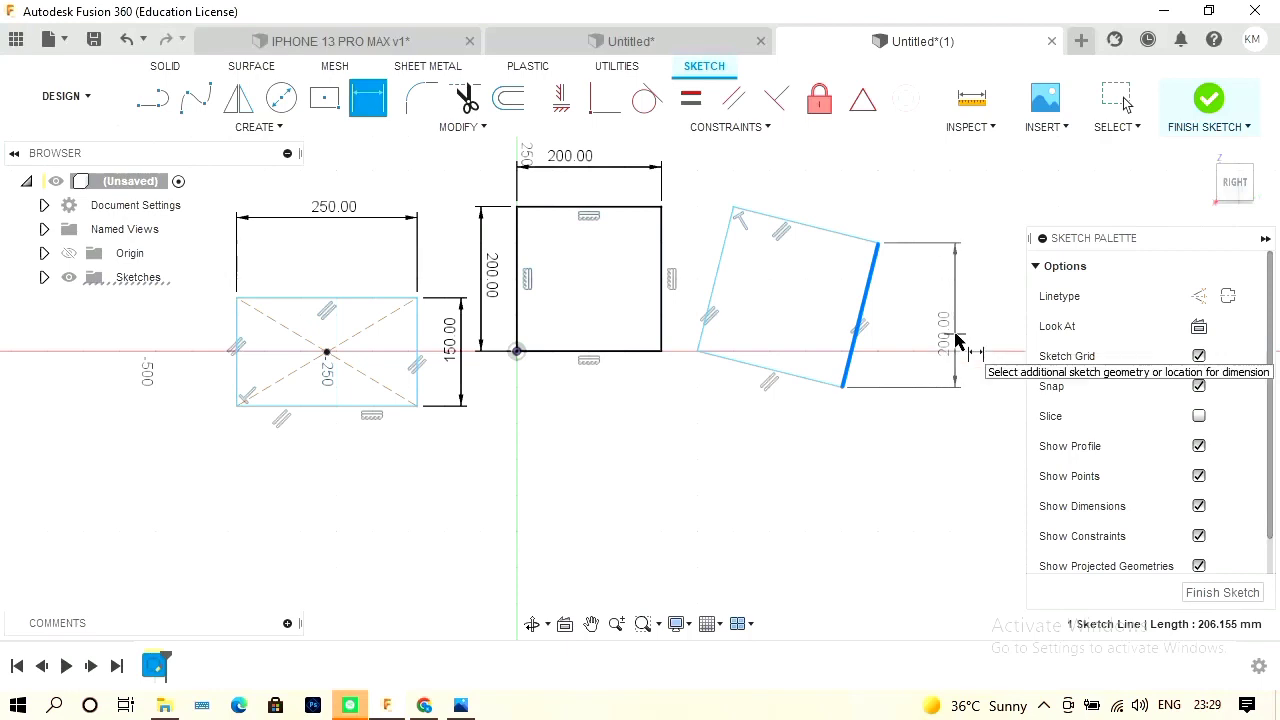
{"action": "left_click", "coordinate": [960, 340]}
{"action": "key", "text": "Return"}
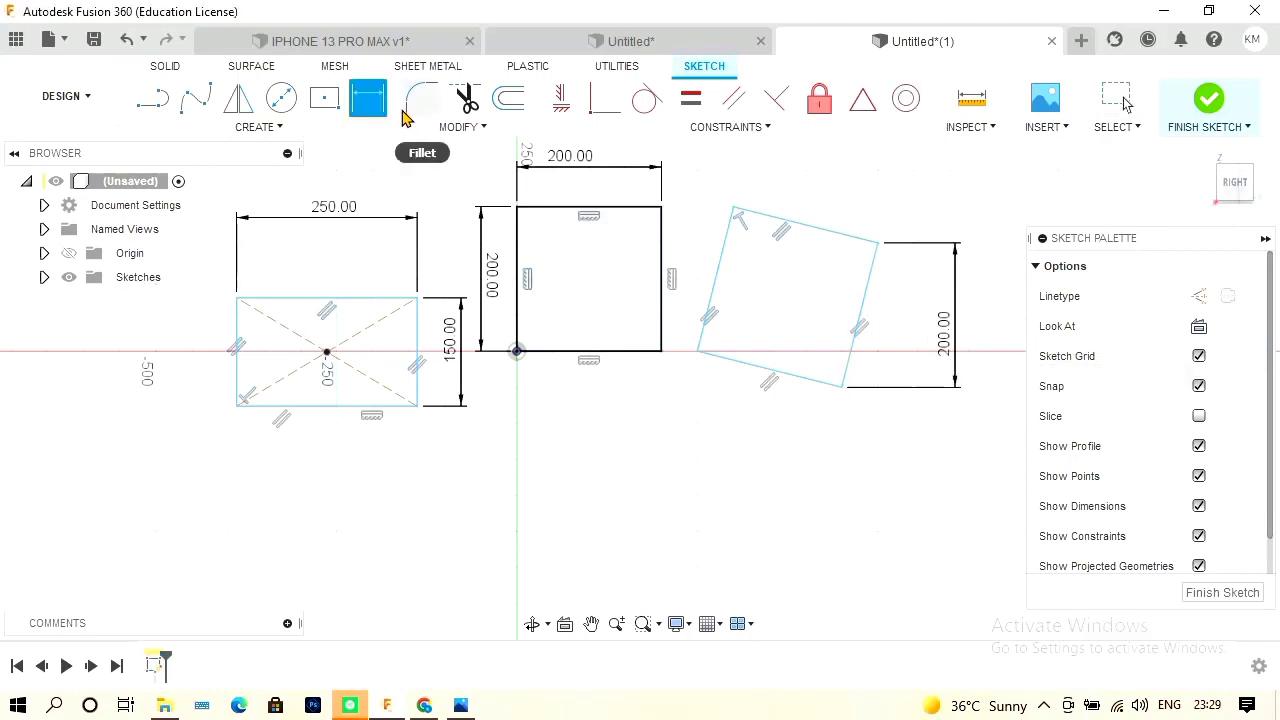
{"action": "left_click", "coordinate": [760, 367]}
{"action": "left_click", "coordinate": [748, 436]}
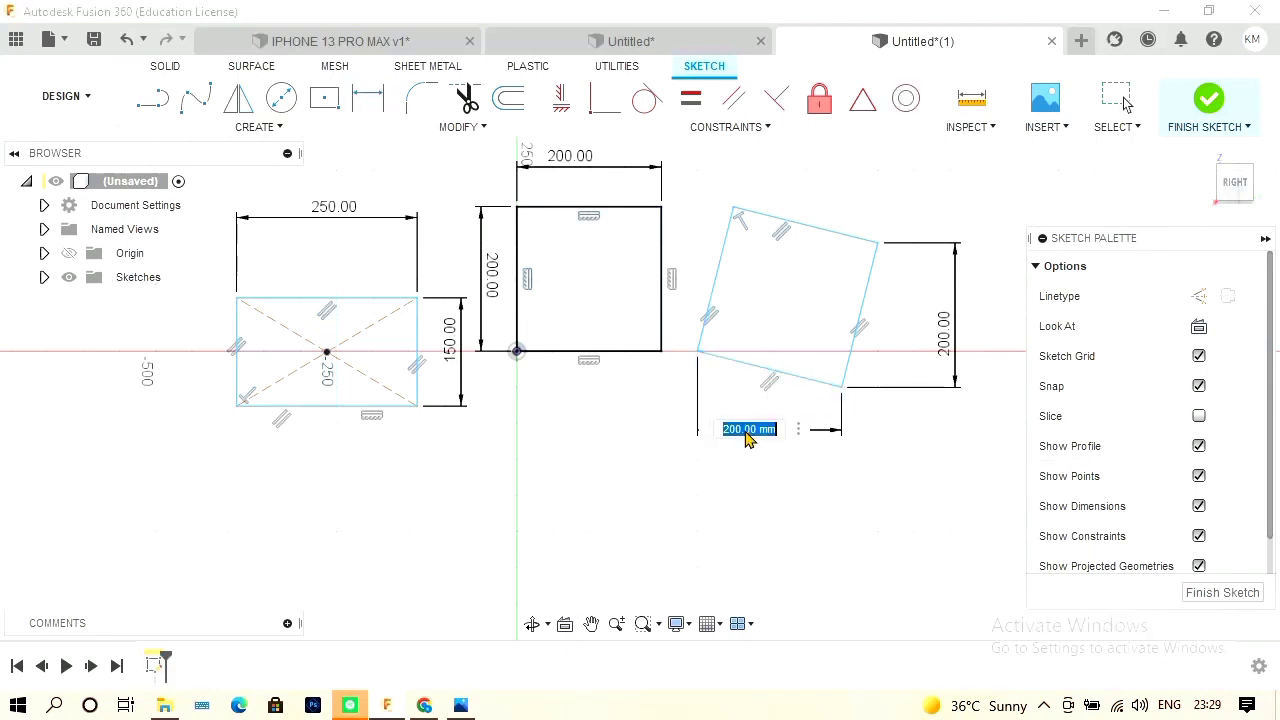
{"action": "key", "text": "Return"}
{"action": "scroll", "coordinate": [450, 445], "scroll_direction": "down", "scroll_amount": 2}
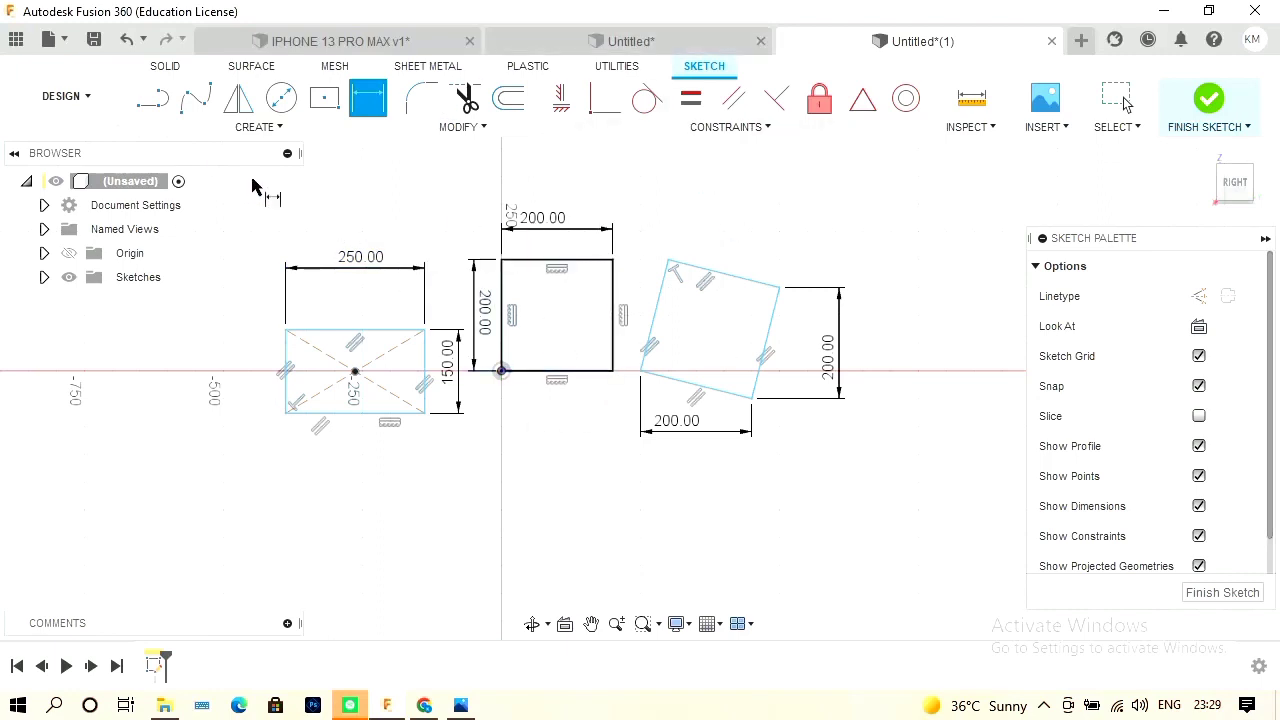
Create a new design and start a sketch on the right plane.
{"action": "left_click", "coordinate": [50, 39]}
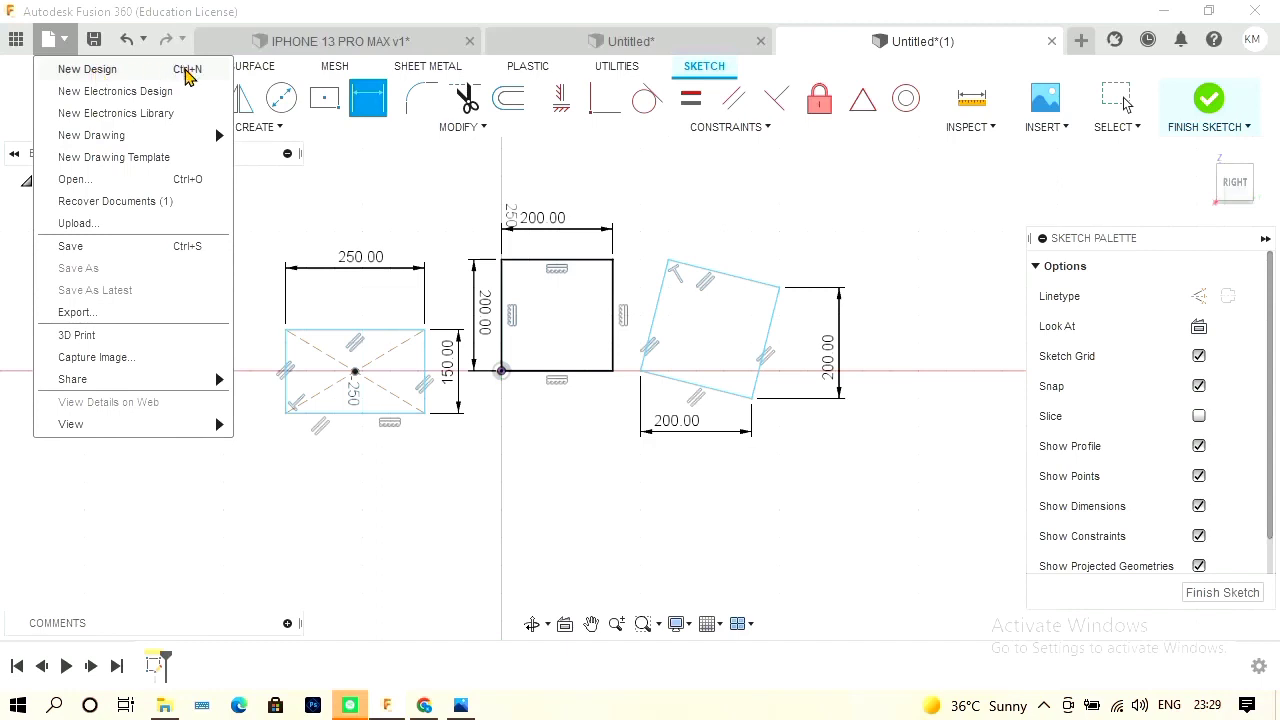
{"action": "left_click", "coordinate": [186, 71]}
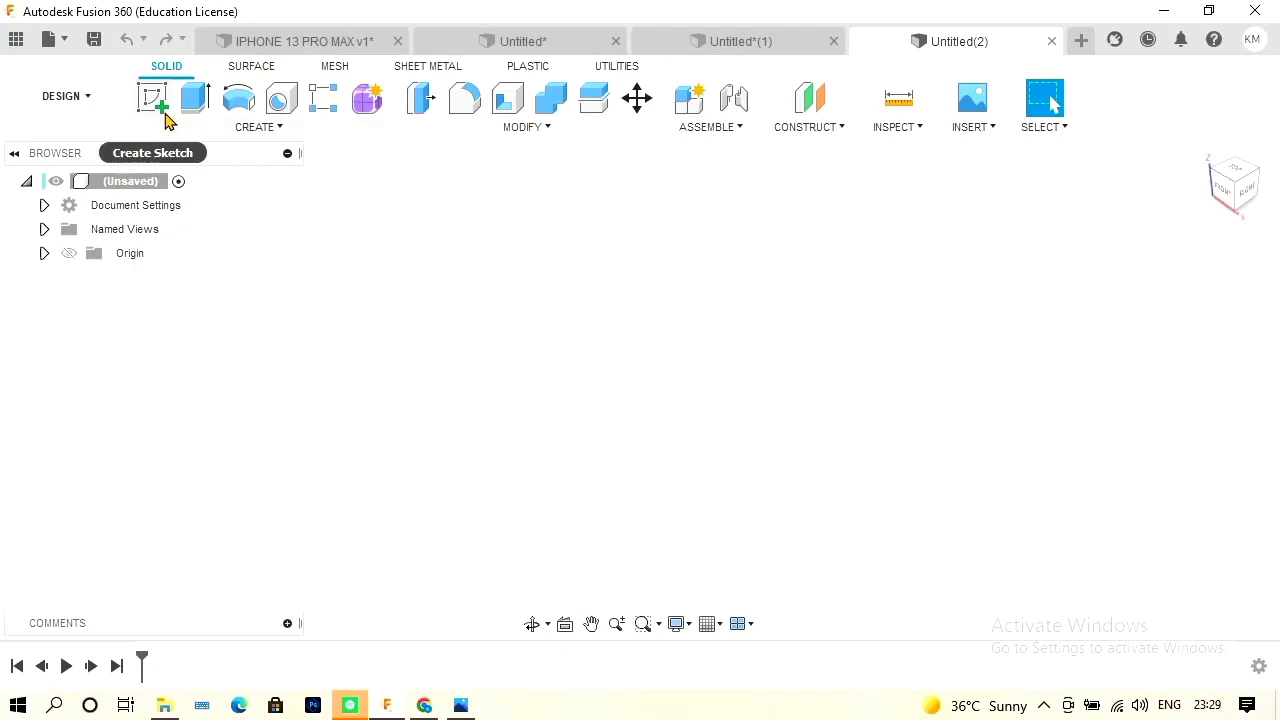
{"action": "left_click", "coordinate": [162, 113]}
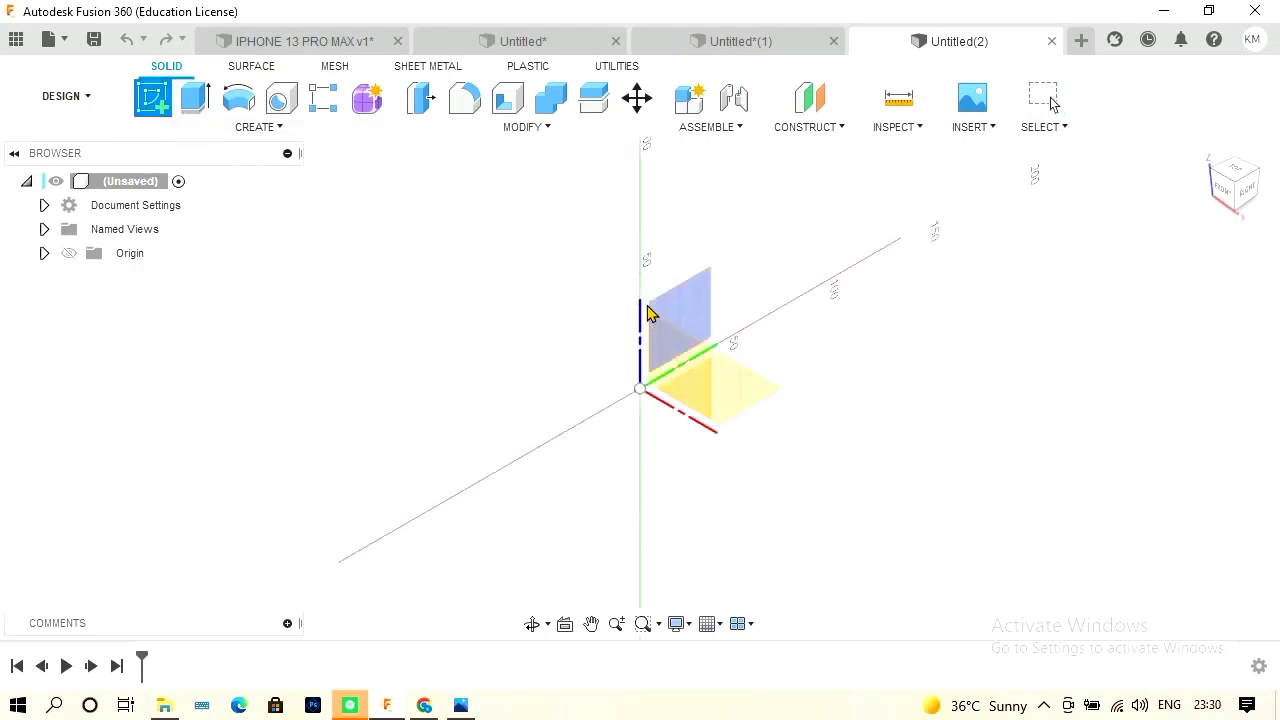
{"action": "left_click", "coordinate": [680, 309]}
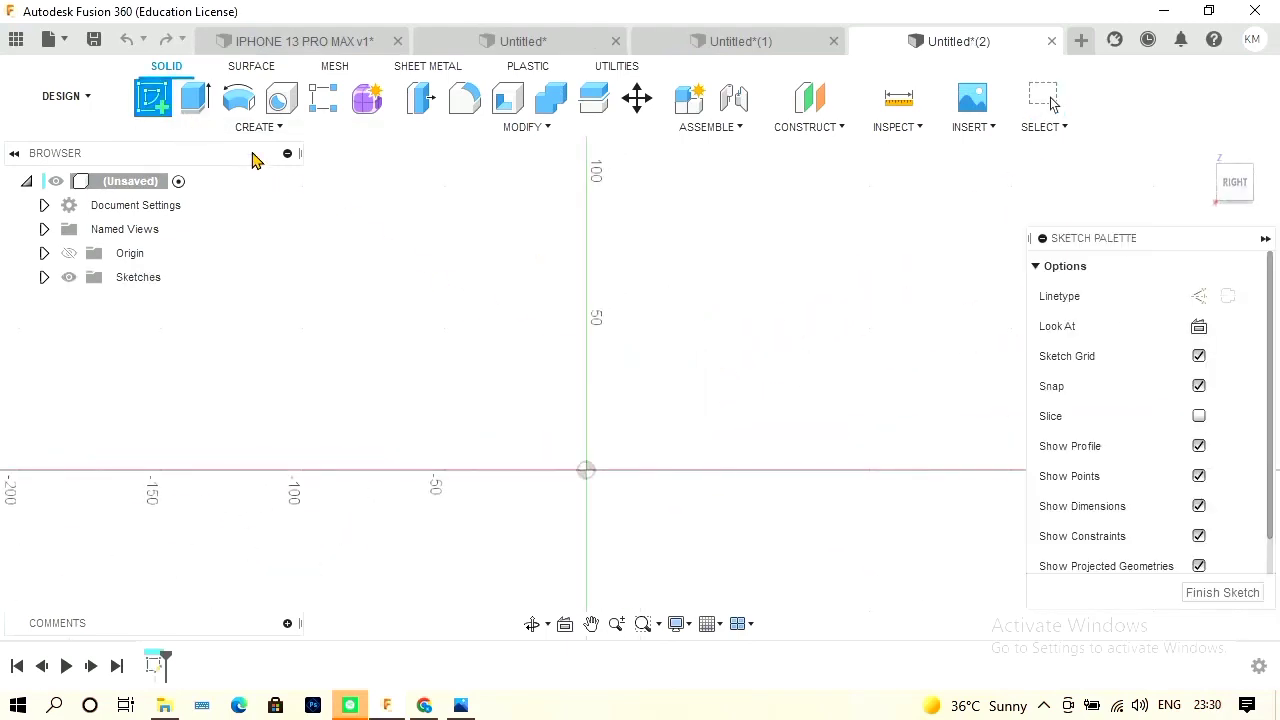
Sketch a center diameter circle about 65 mm in diameter centred on the origin.
{"action": "left_click", "coordinate": [210, 132]}
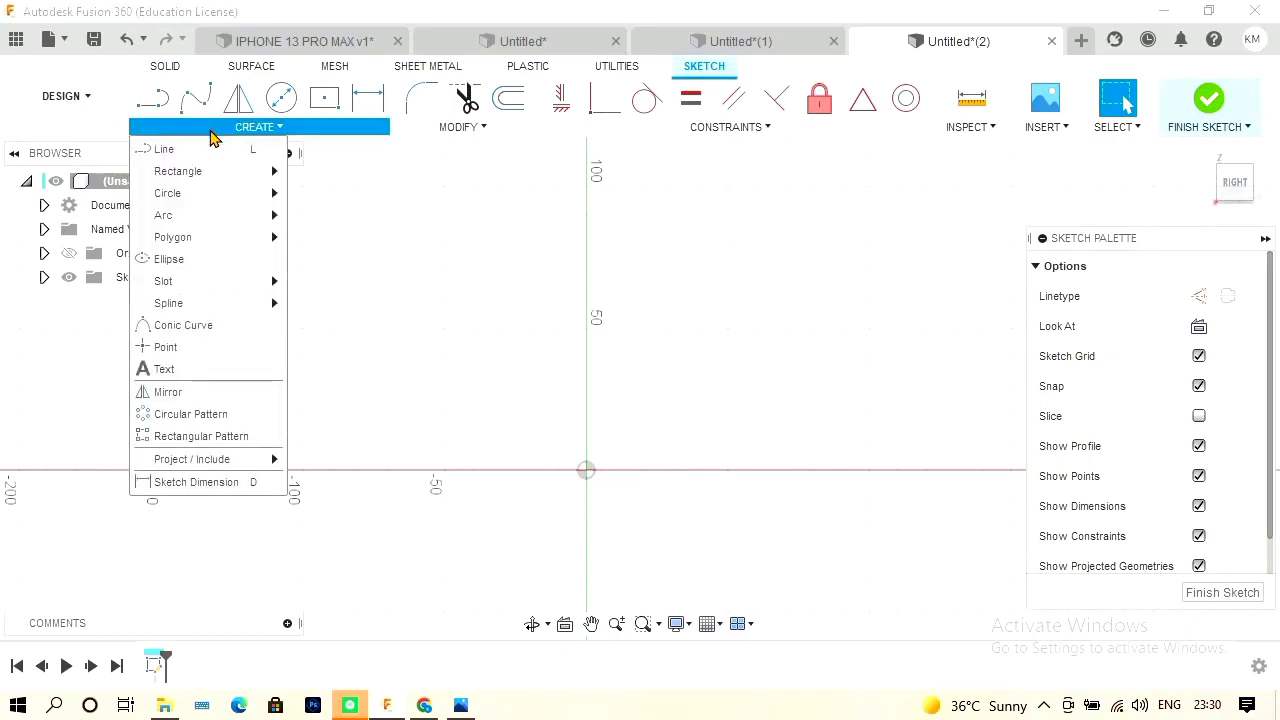
{"action": "mouse_move", "coordinate": [213, 175]}
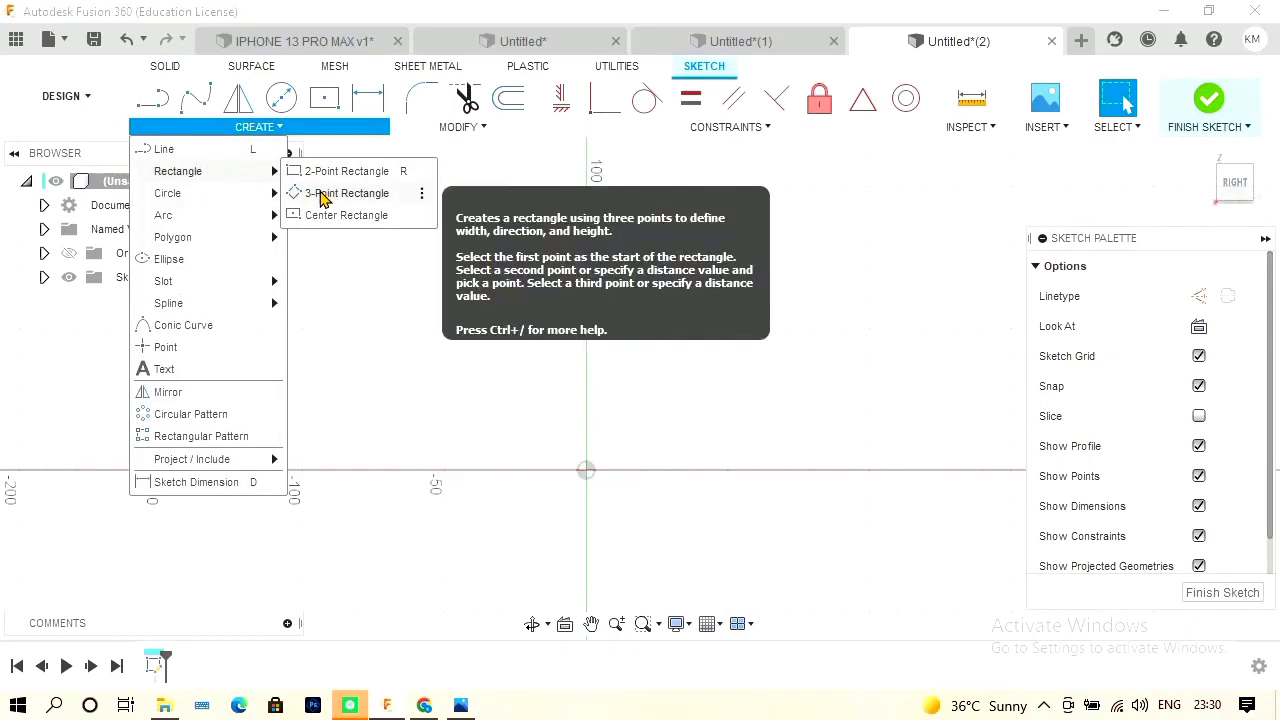
{"action": "mouse_move", "coordinate": [255, 196]}
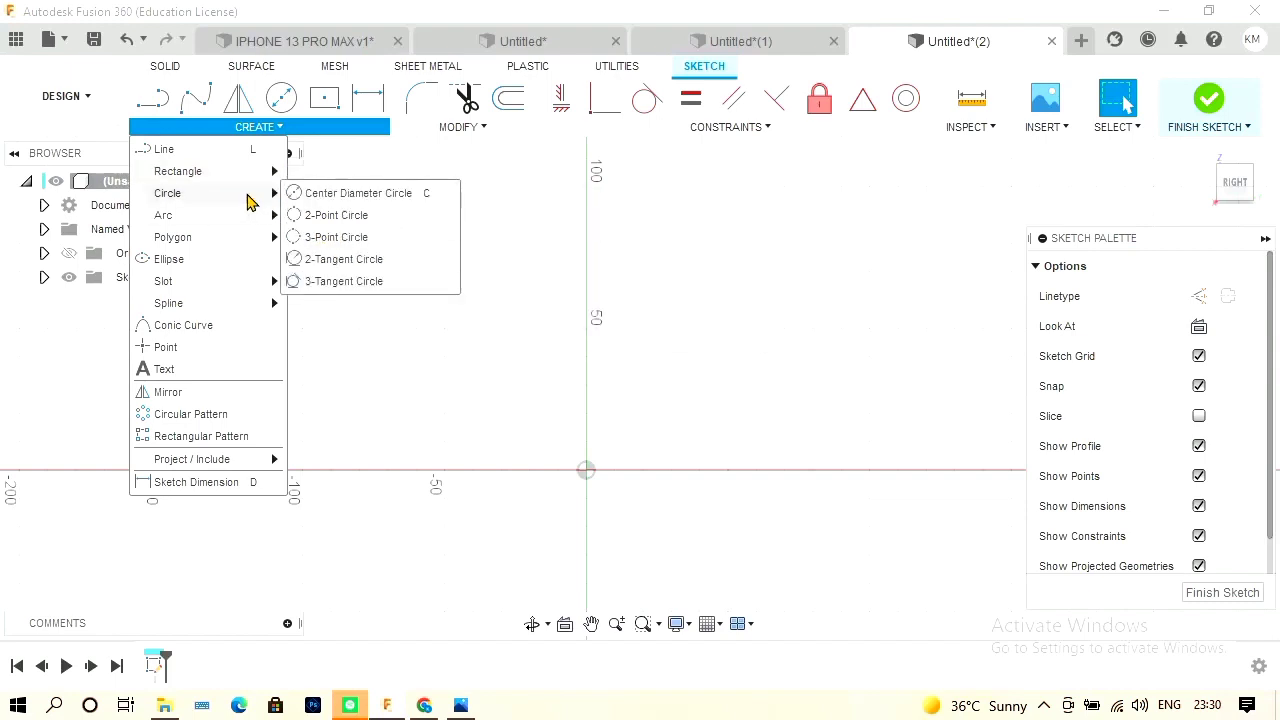
{"action": "left_click", "coordinate": [330, 195]}
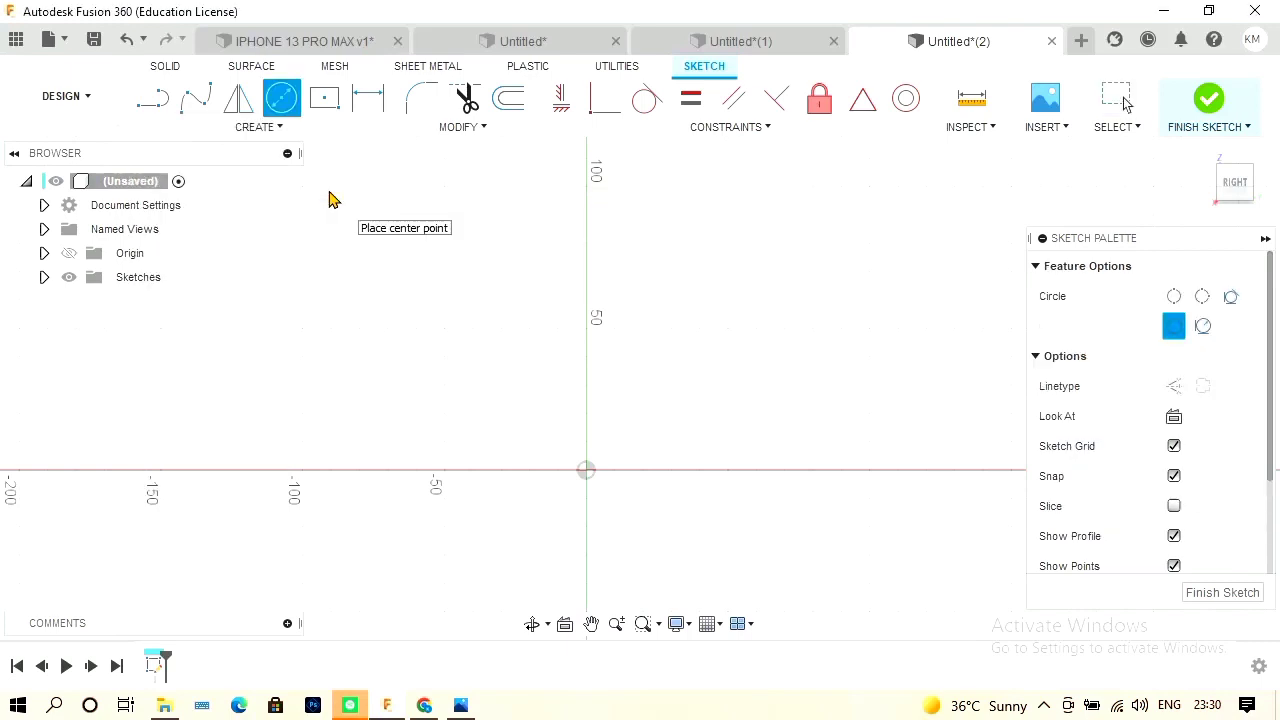
{"action": "left_click", "coordinate": [591, 471]}
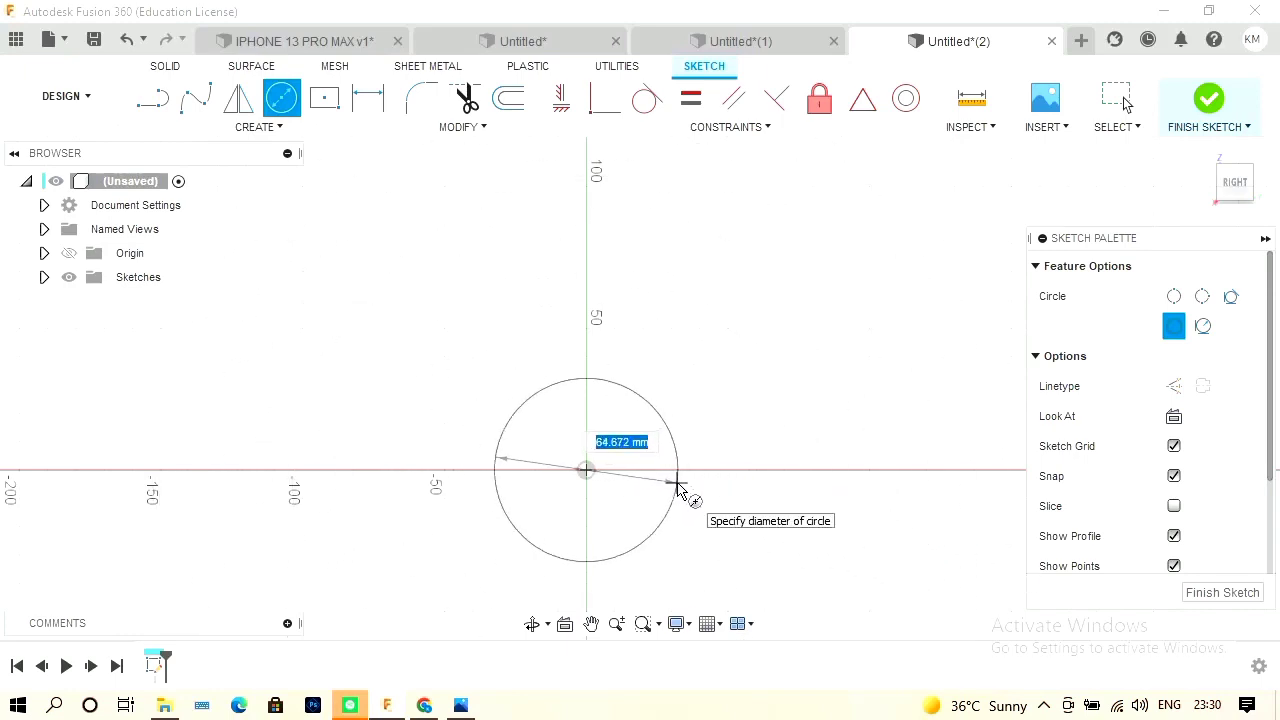
{"action": "left_click", "coordinate": [677, 488]}
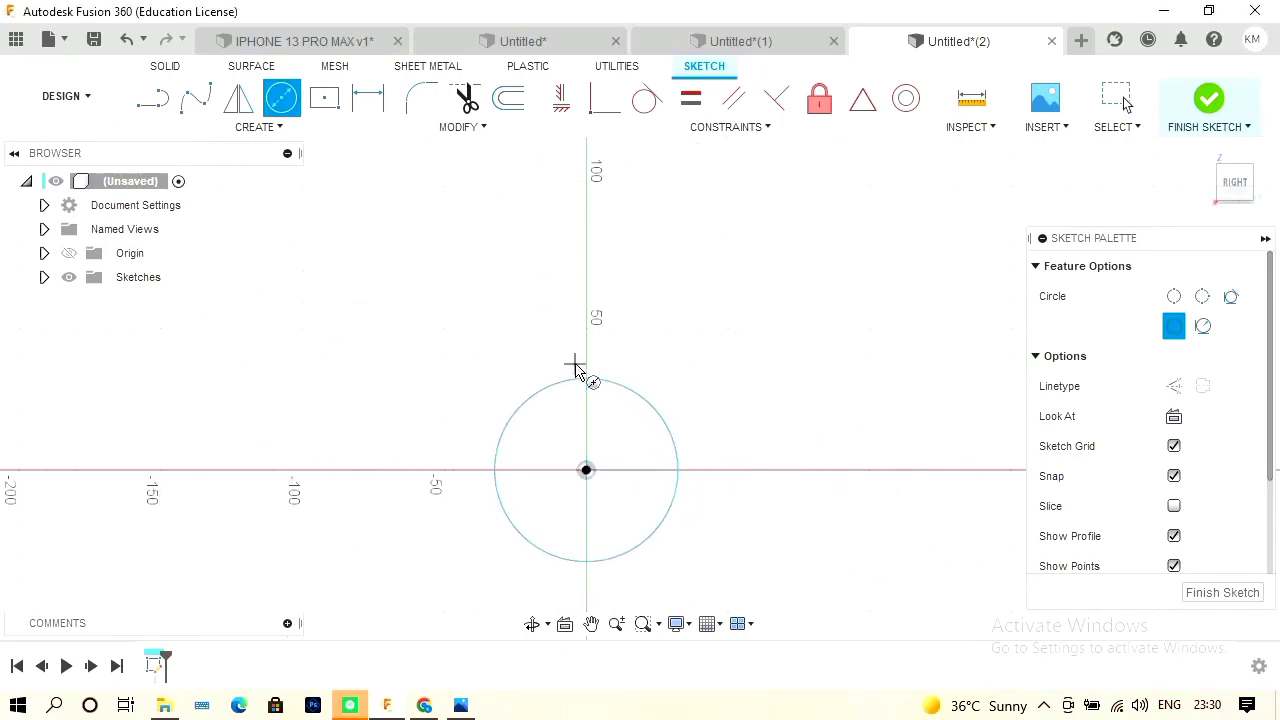
Sketch a 2-point circle about 50 mm in diameter, standing on the horizontal axis about 100 mm to the left of the origin.
{"action": "left_click", "coordinate": [281, 128]}
{"action": "mouse_move", "coordinate": [255, 200]}
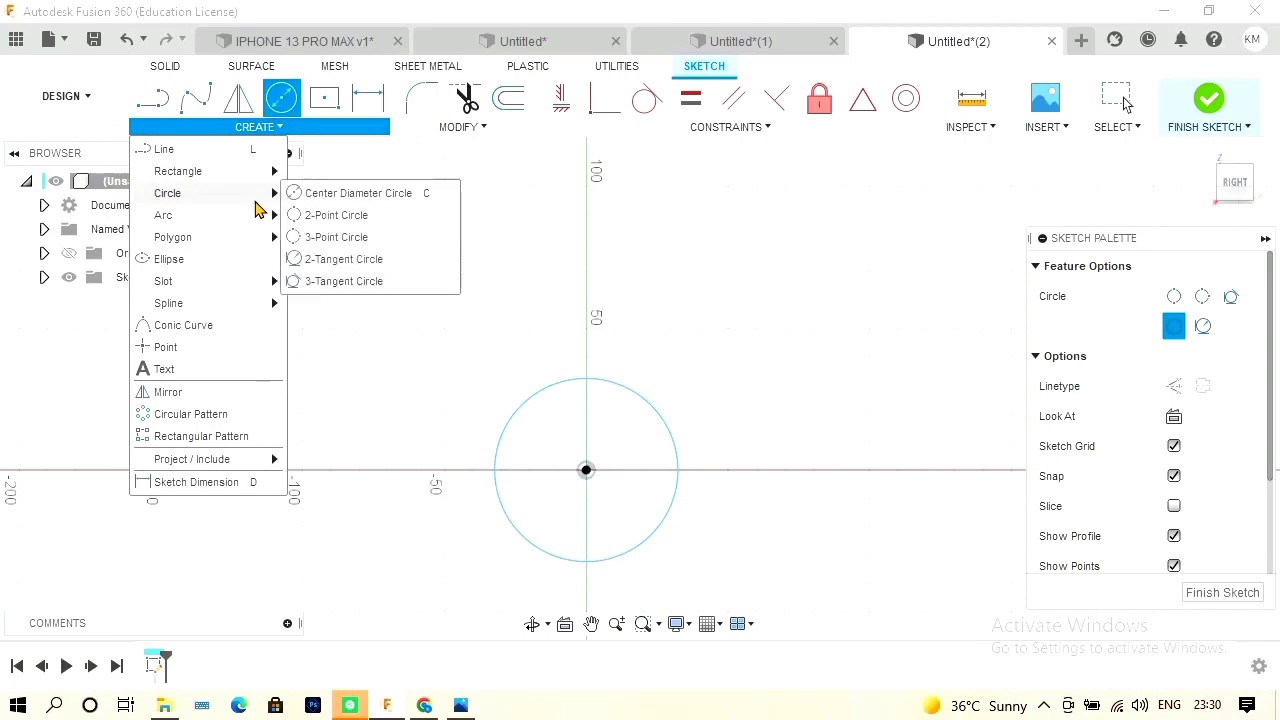
{"action": "left_click", "coordinate": [315, 217]}
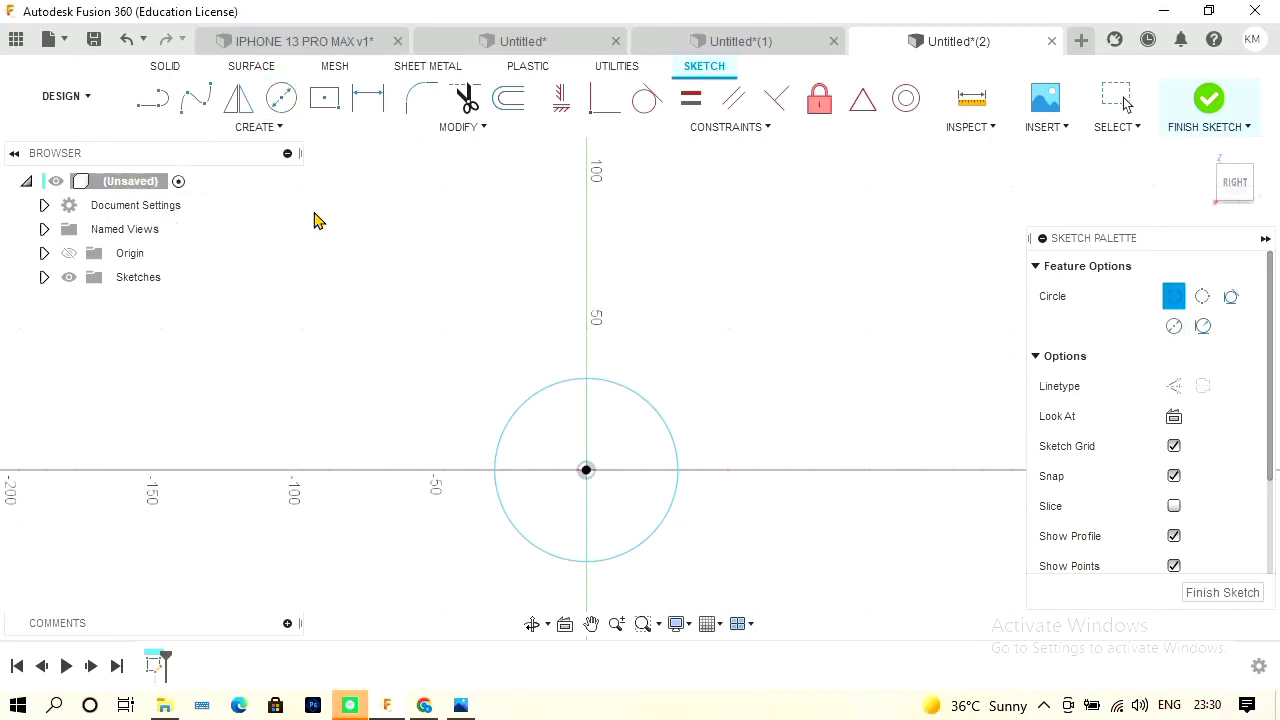
{"action": "left_click", "coordinate": [302, 470]}
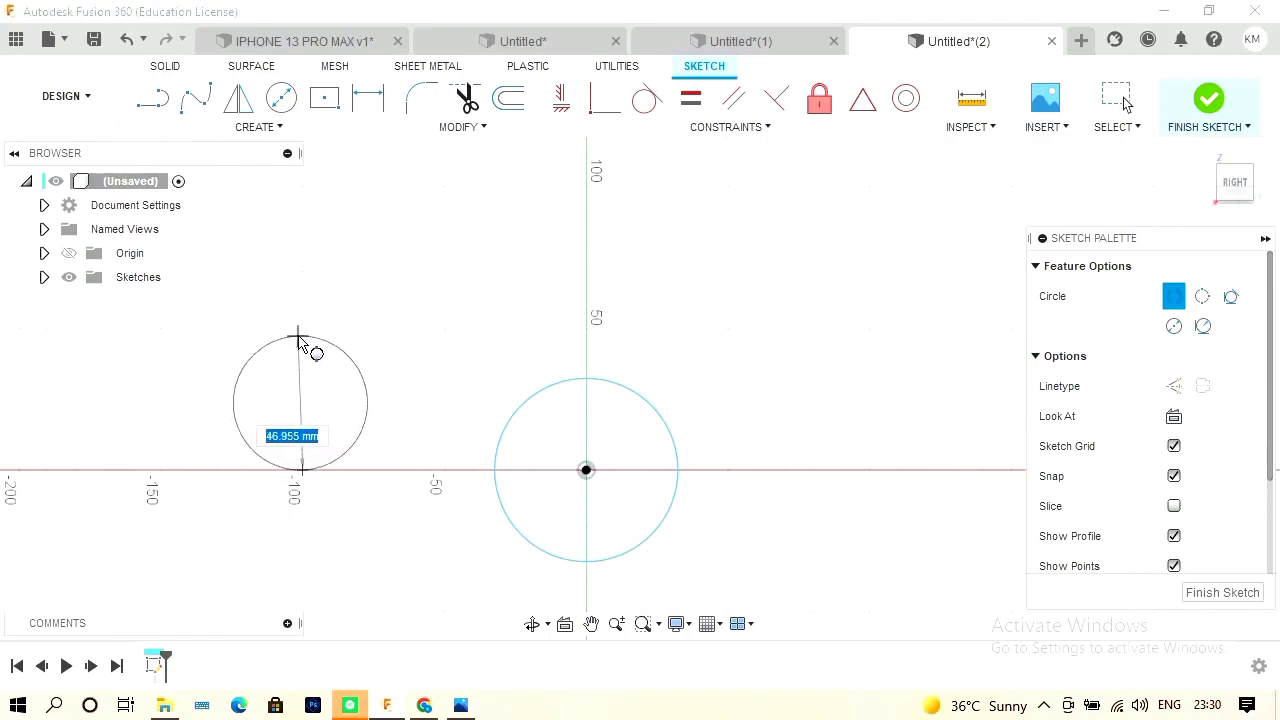
{"action": "left_click", "coordinate": [302, 333]}
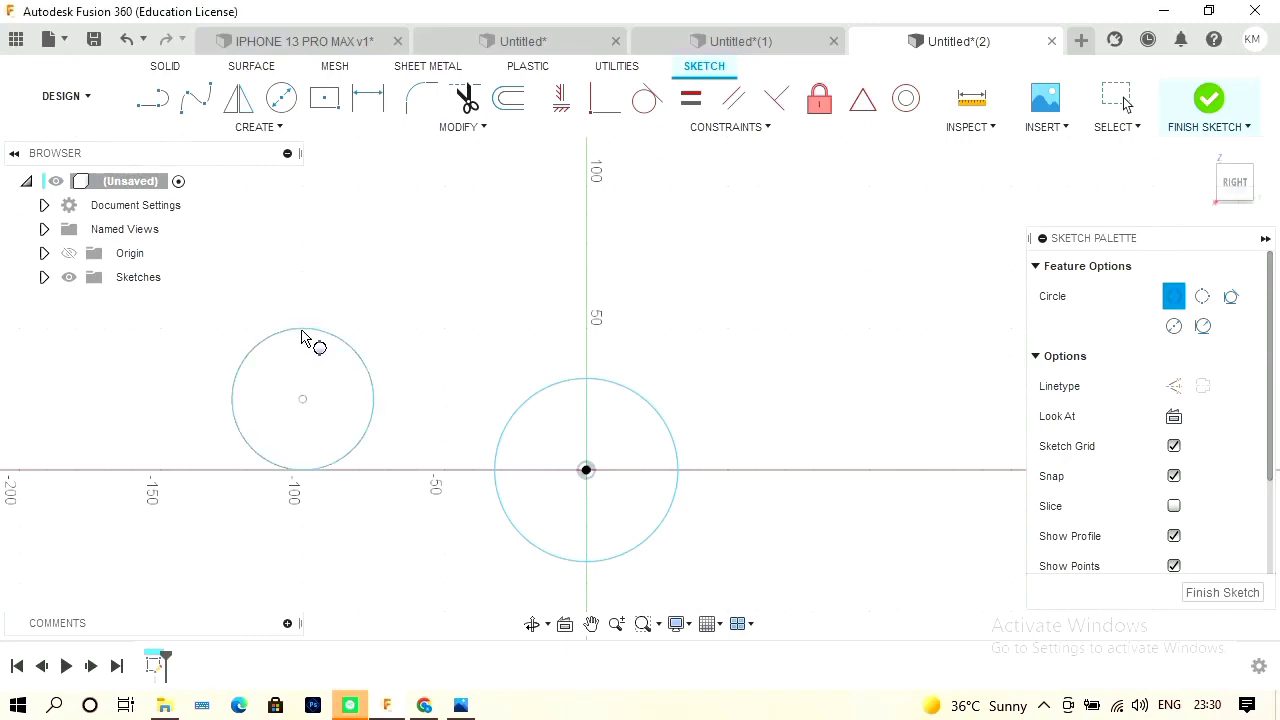
Sketch a 3-point circle about 59 mm in diameter to the right of the origin circle, with its first point on the horizontal axis.
{"action": "left_click", "coordinate": [266, 135]}
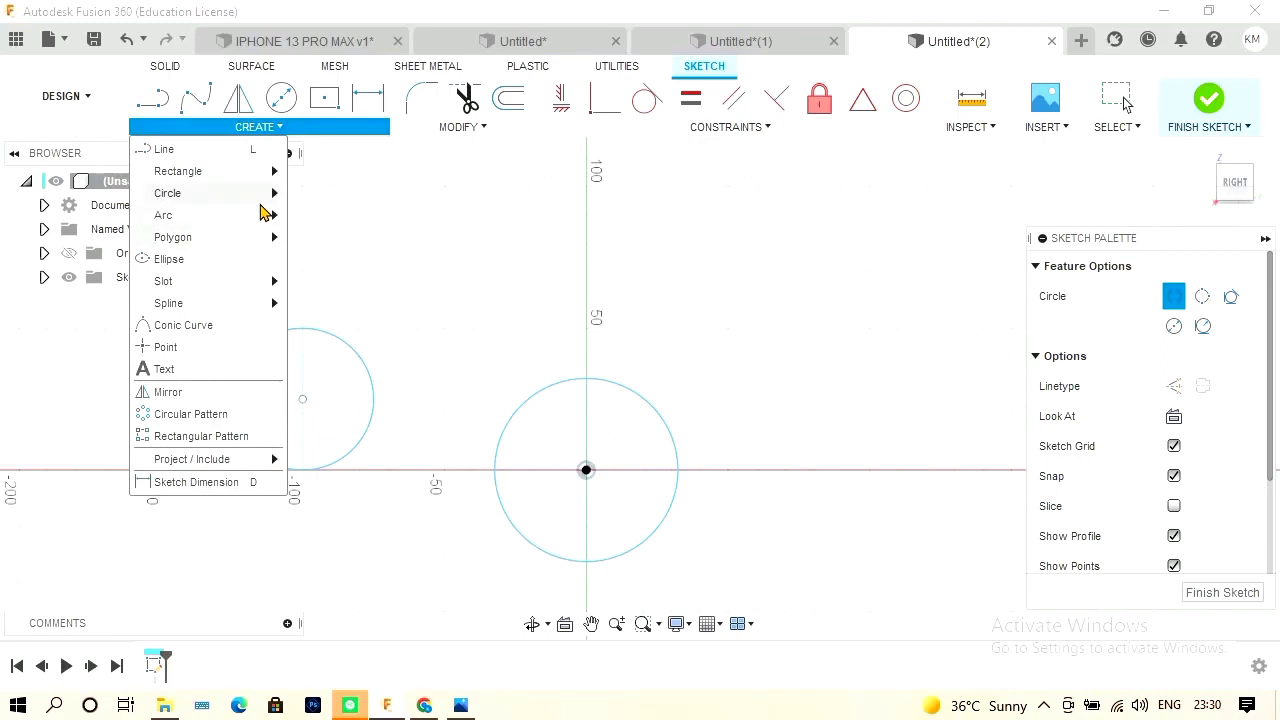
{"action": "mouse_move", "coordinate": [262, 204]}
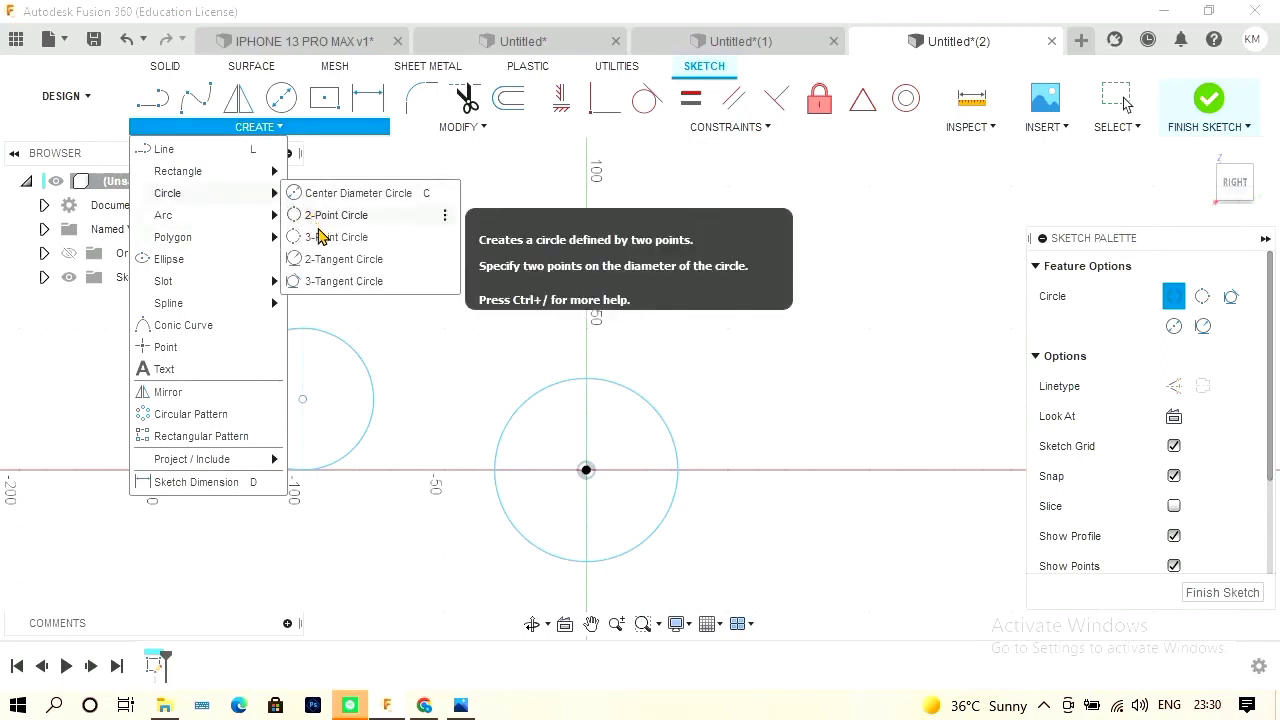
{"action": "left_click", "coordinate": [320, 237]}
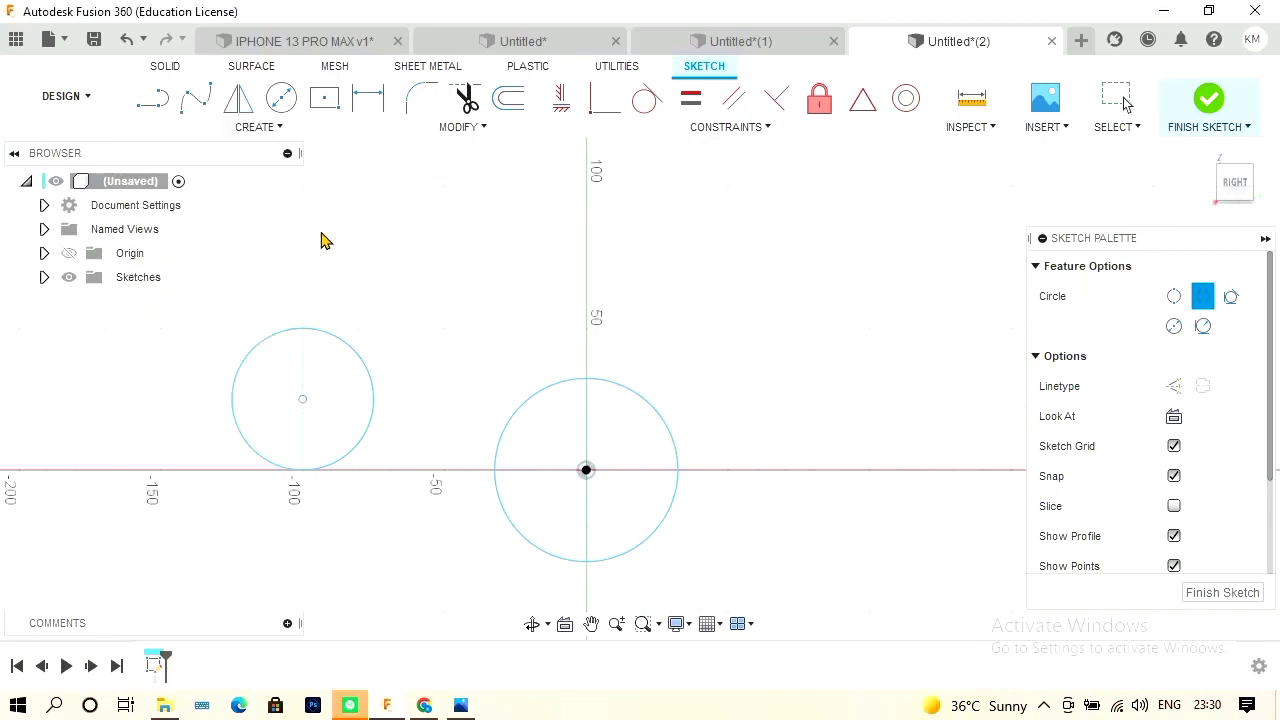
{"action": "left_click", "coordinate": [784, 469]}
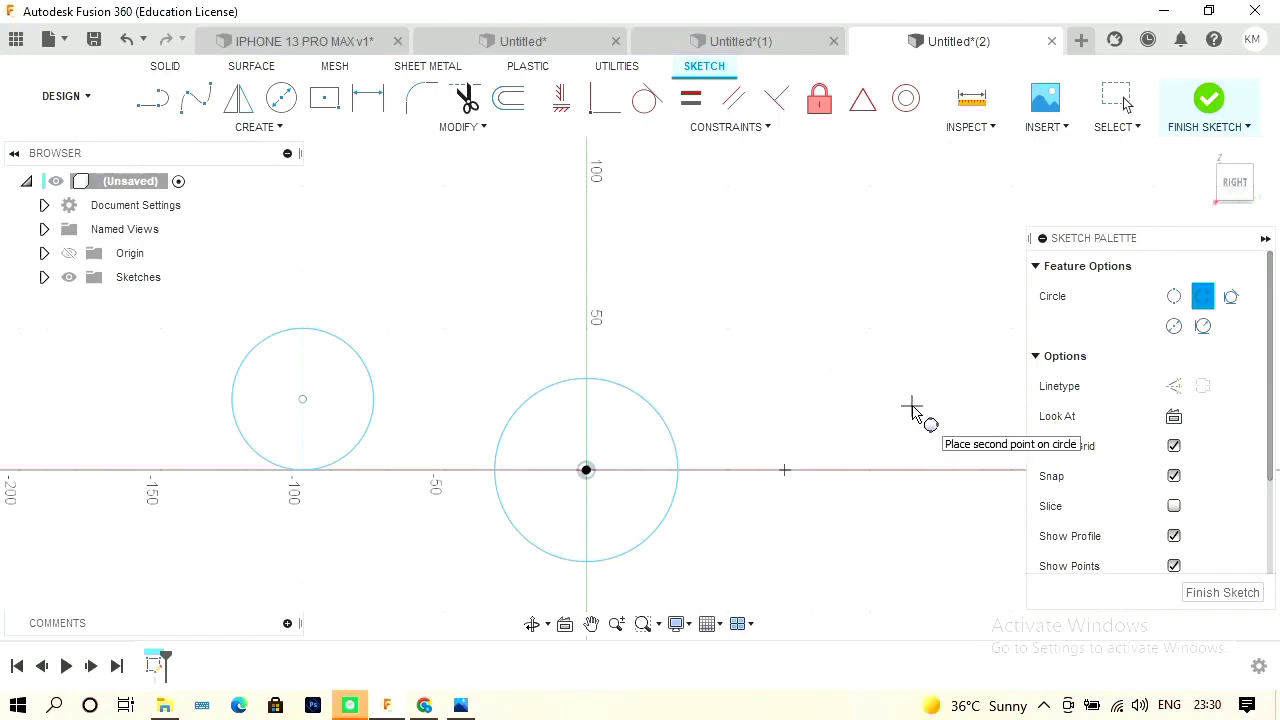
{"action": "left_click", "coordinate": [869, 330]}
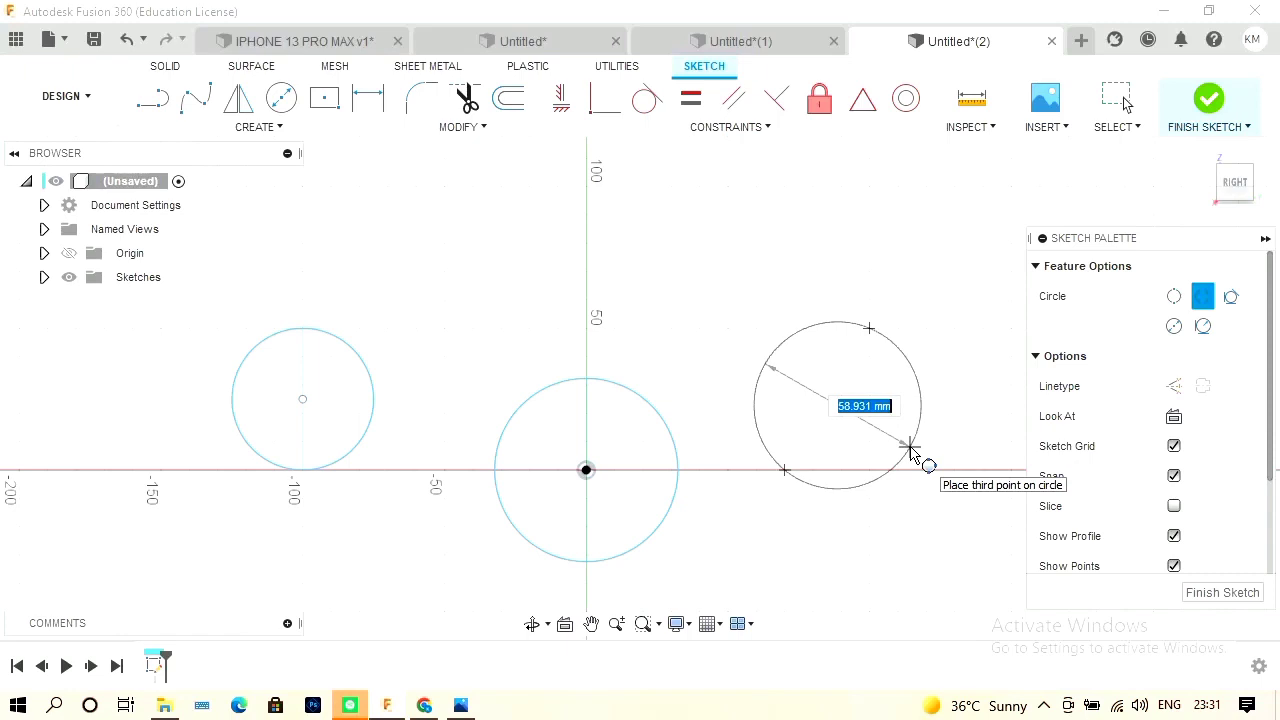
{"action": "left_click", "coordinate": [910, 452]}
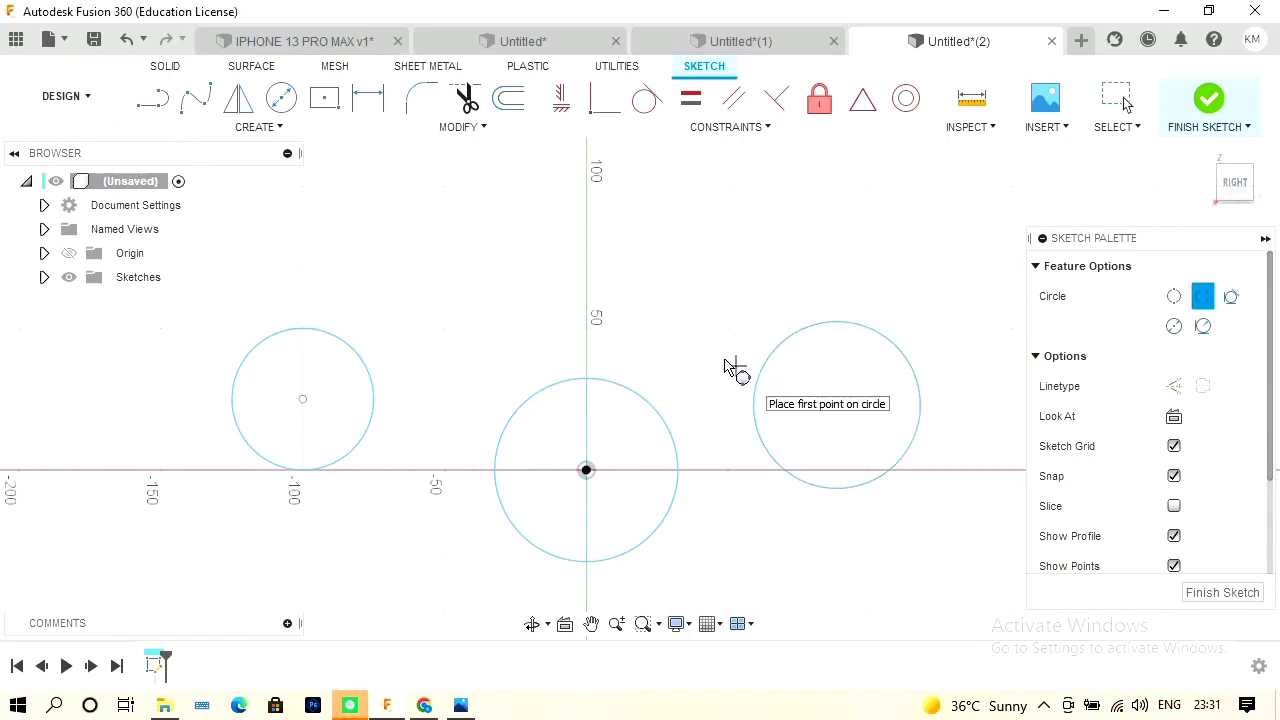
{"action": "left_click", "coordinate": [276, 129]}
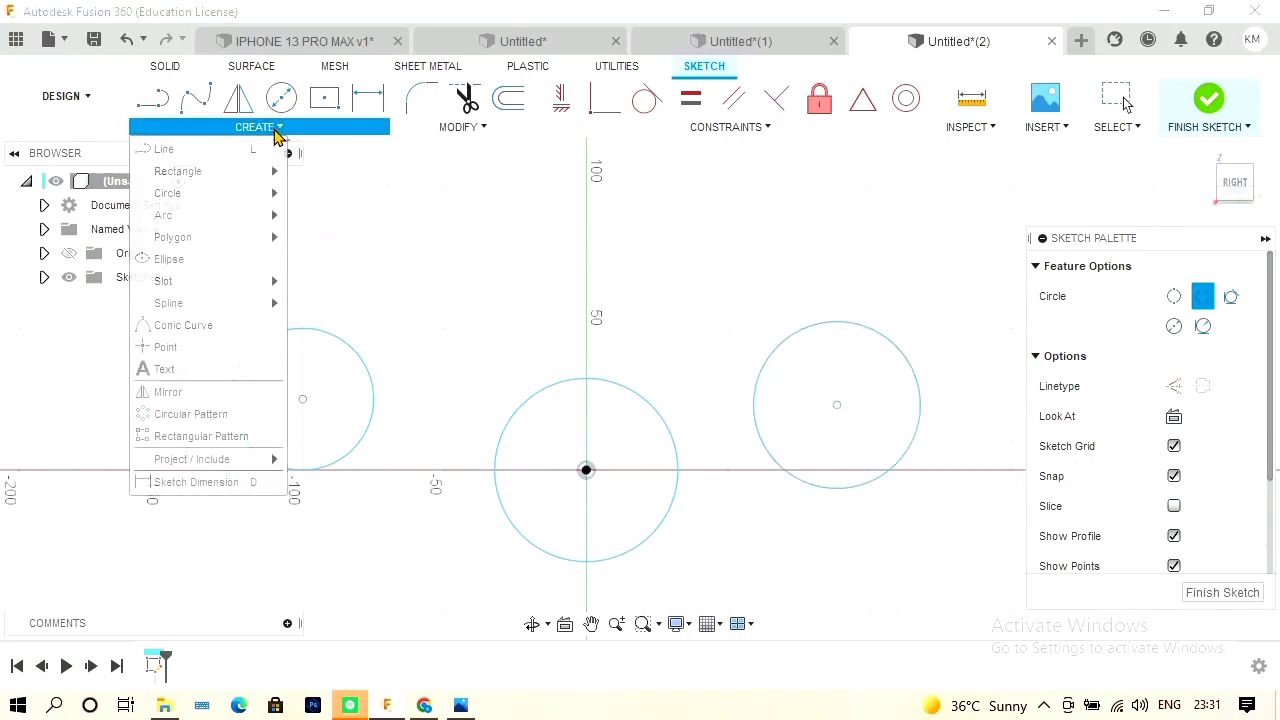
{"action": "mouse_move", "coordinate": [265, 197]}
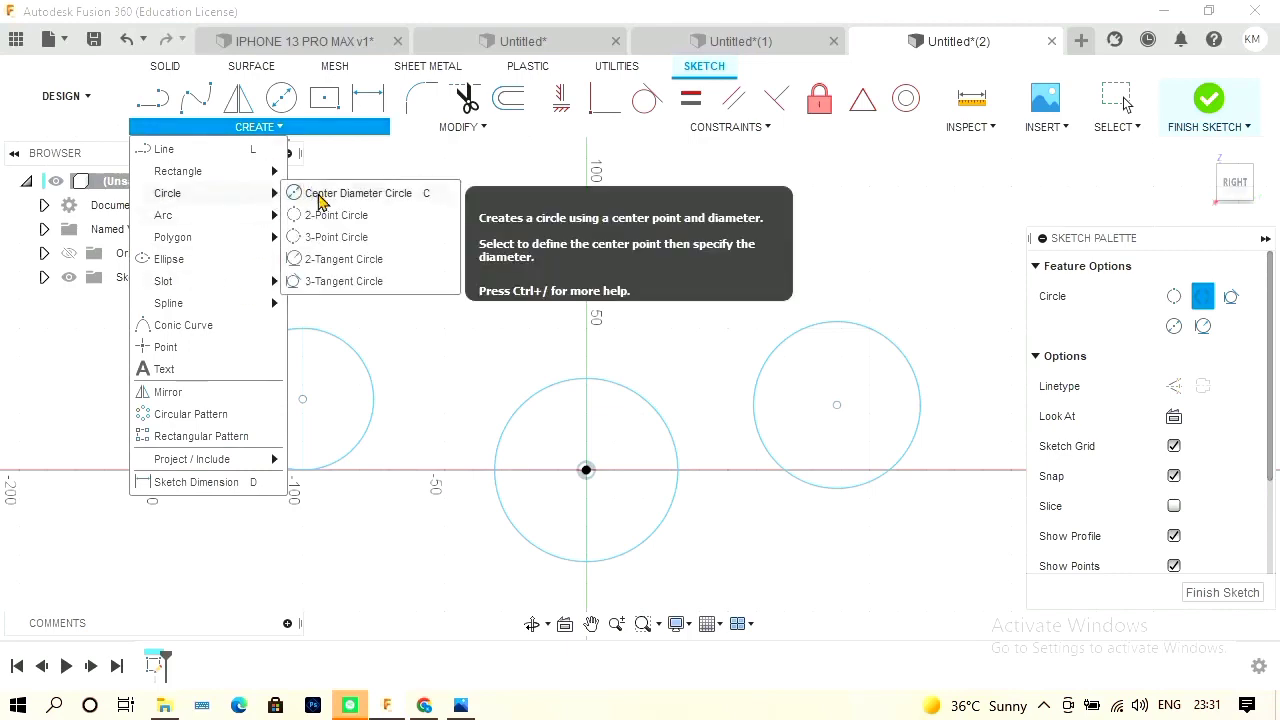
{"action": "left_click", "coordinate": [323, 261]}
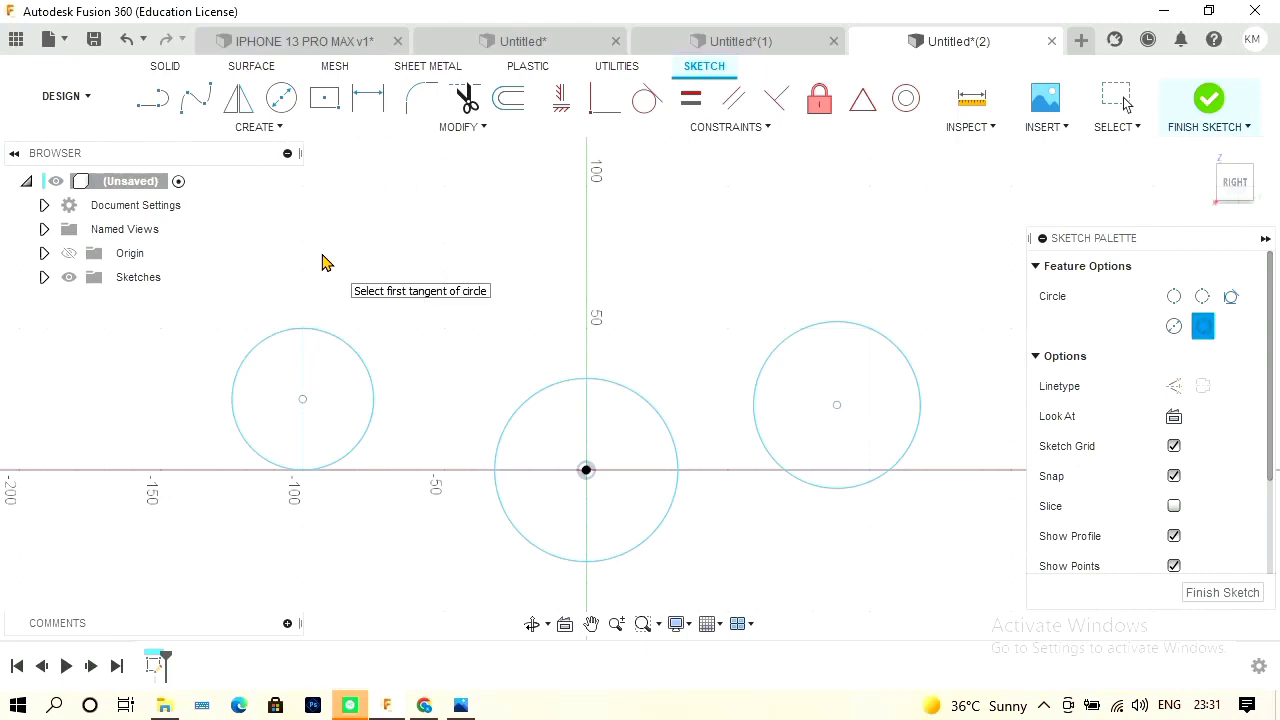
Sketch a horizontal line about 110 mm long above the horizontal axis, to the right of the 3-point circle.
{"action": "scroll", "coordinate": [323, 262], "scroll_direction": "down", "scroll_amount": 3}
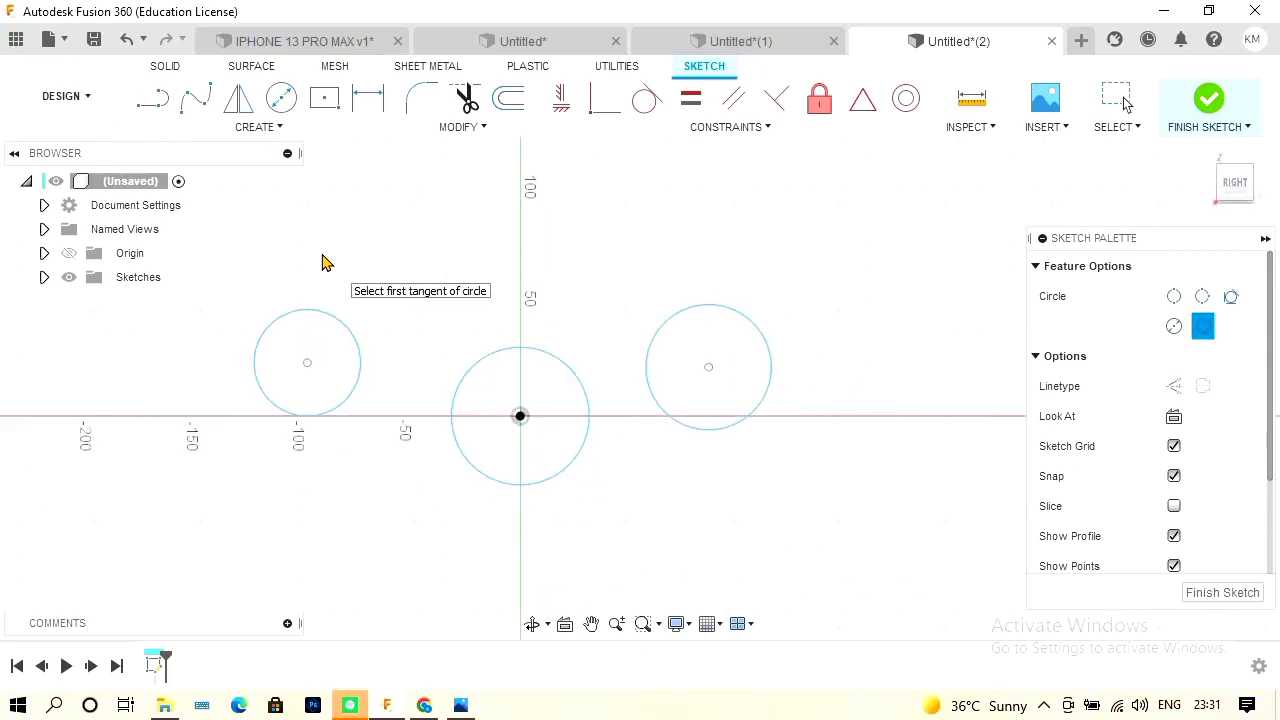
{"action": "left_click", "coordinate": [258, 127]}
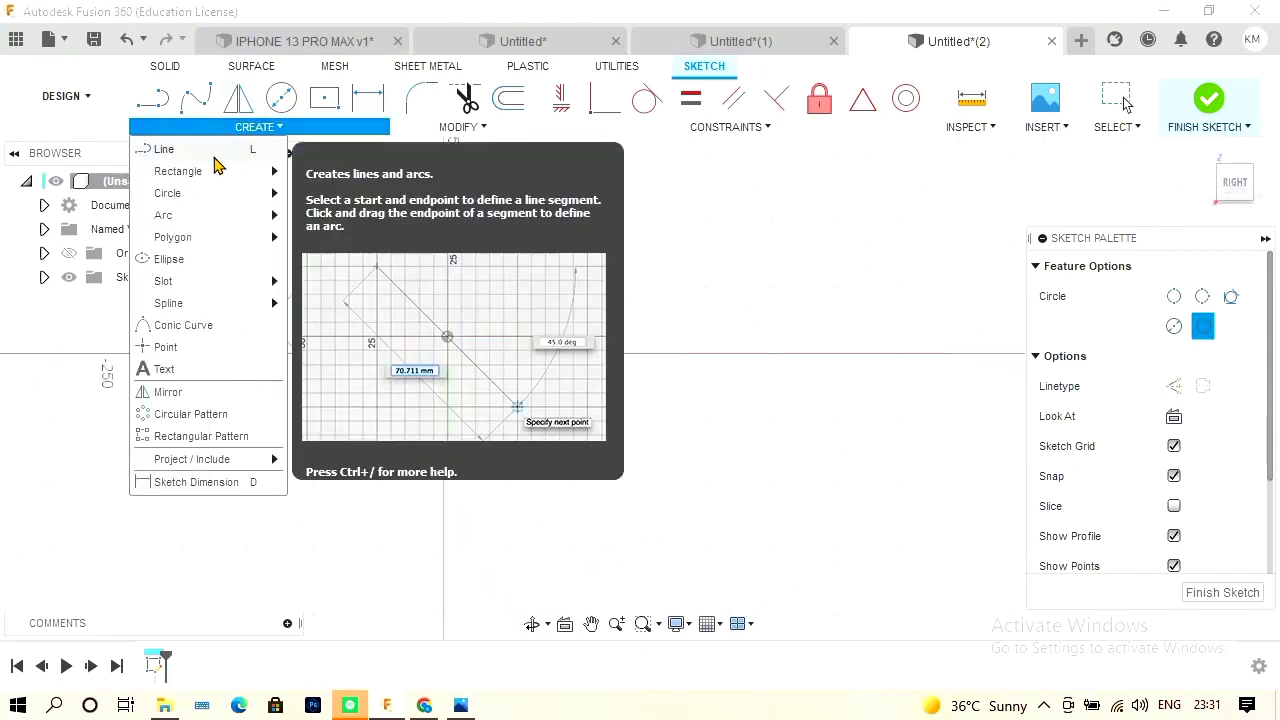
{"action": "left_click", "coordinate": [214, 158]}
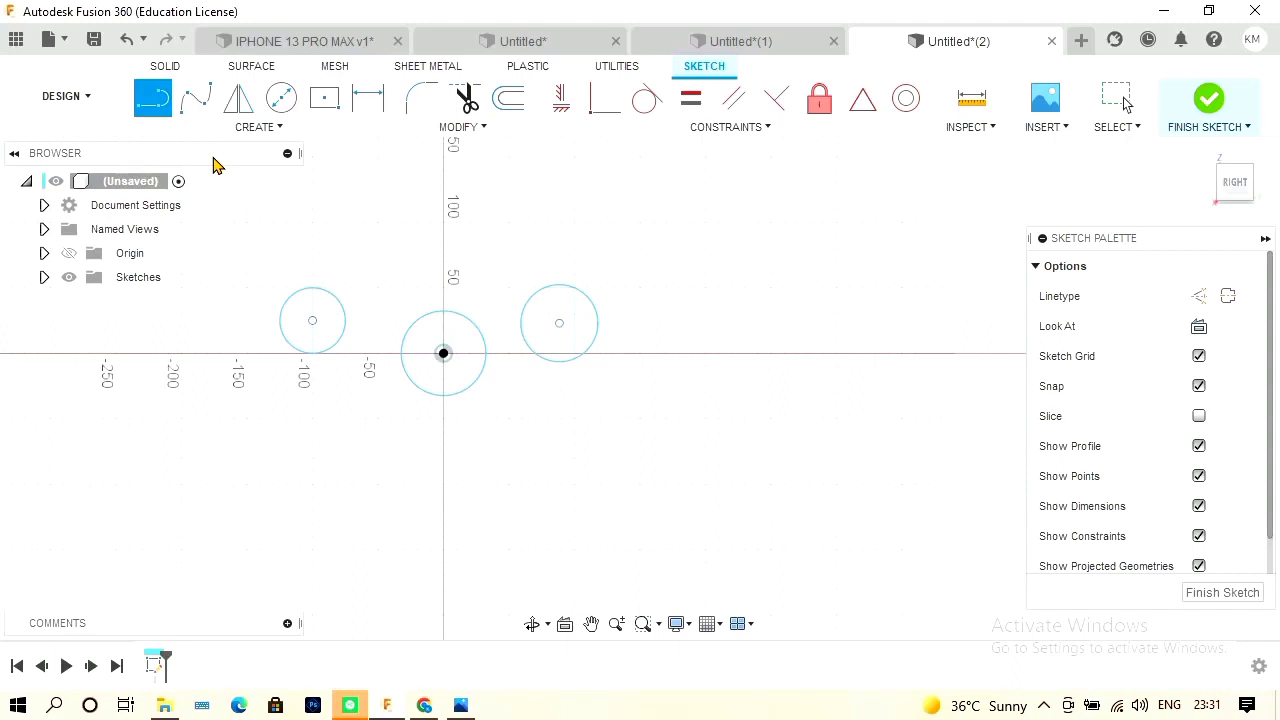
{"action": "left_click", "coordinate": [665, 288]}
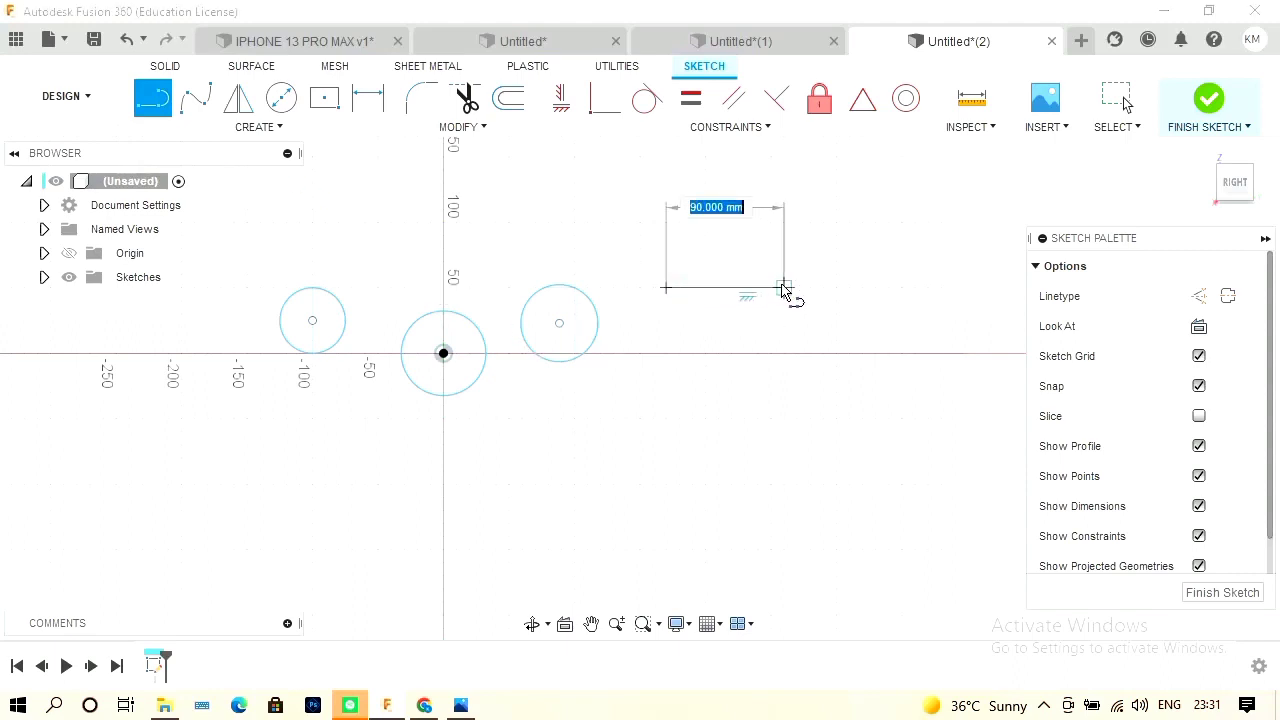
{"action": "left_click", "coordinate": [811, 289]}
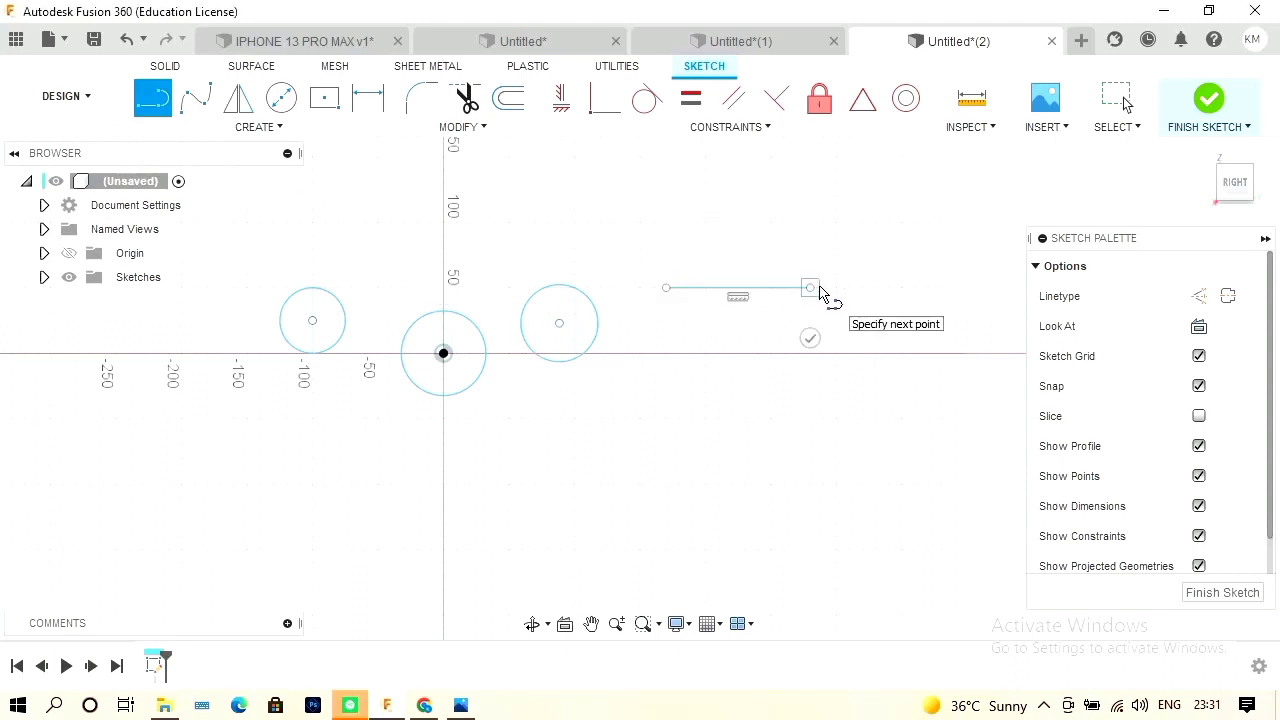
{"action": "key", "text": "Escape"}
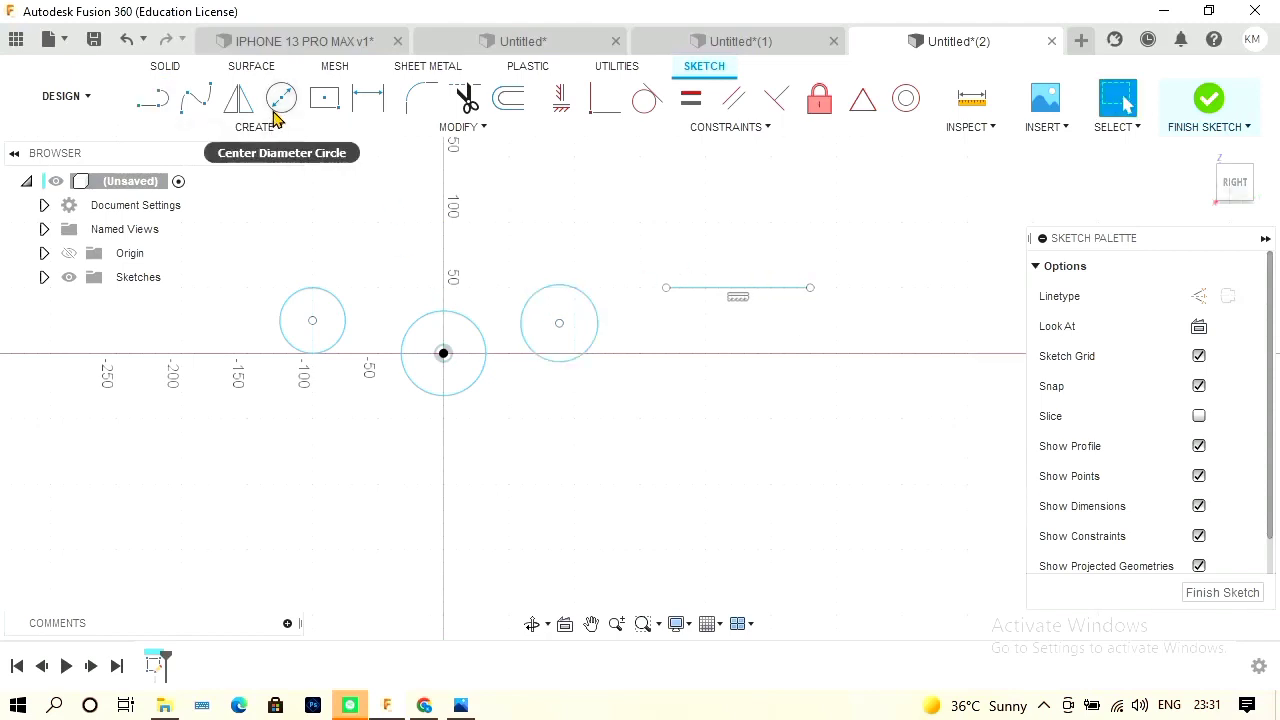
Sketch a second horizontal line about 110 mm long, about 70 mm directly below the first one.
{"action": "left_click", "coordinate": [163, 101]}
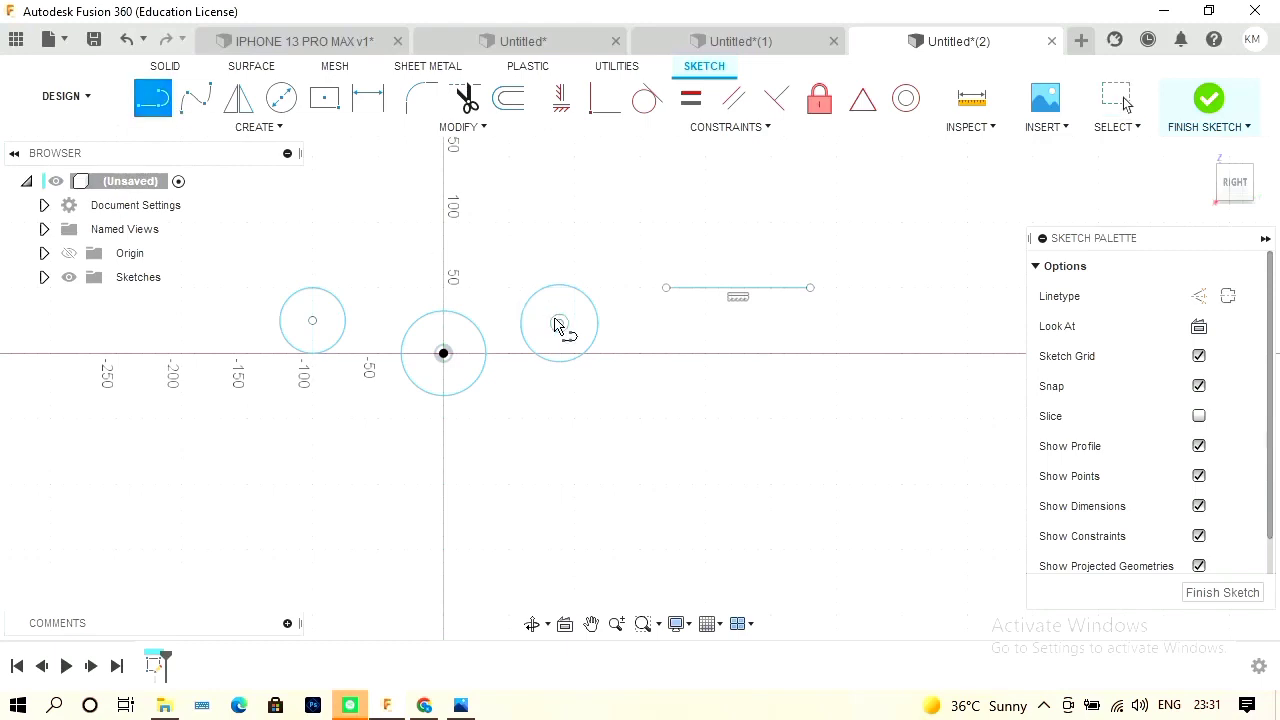
{"action": "left_click", "coordinate": [666, 379]}
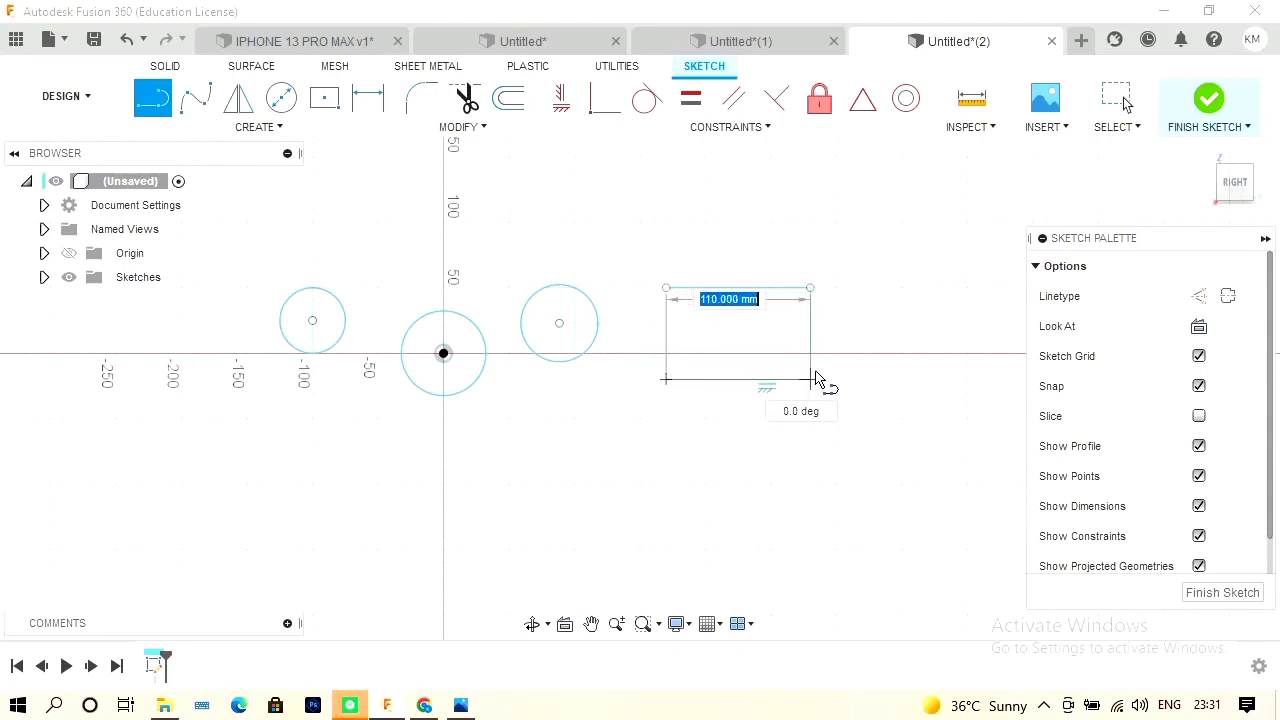
{"action": "left_click", "coordinate": [812, 379]}
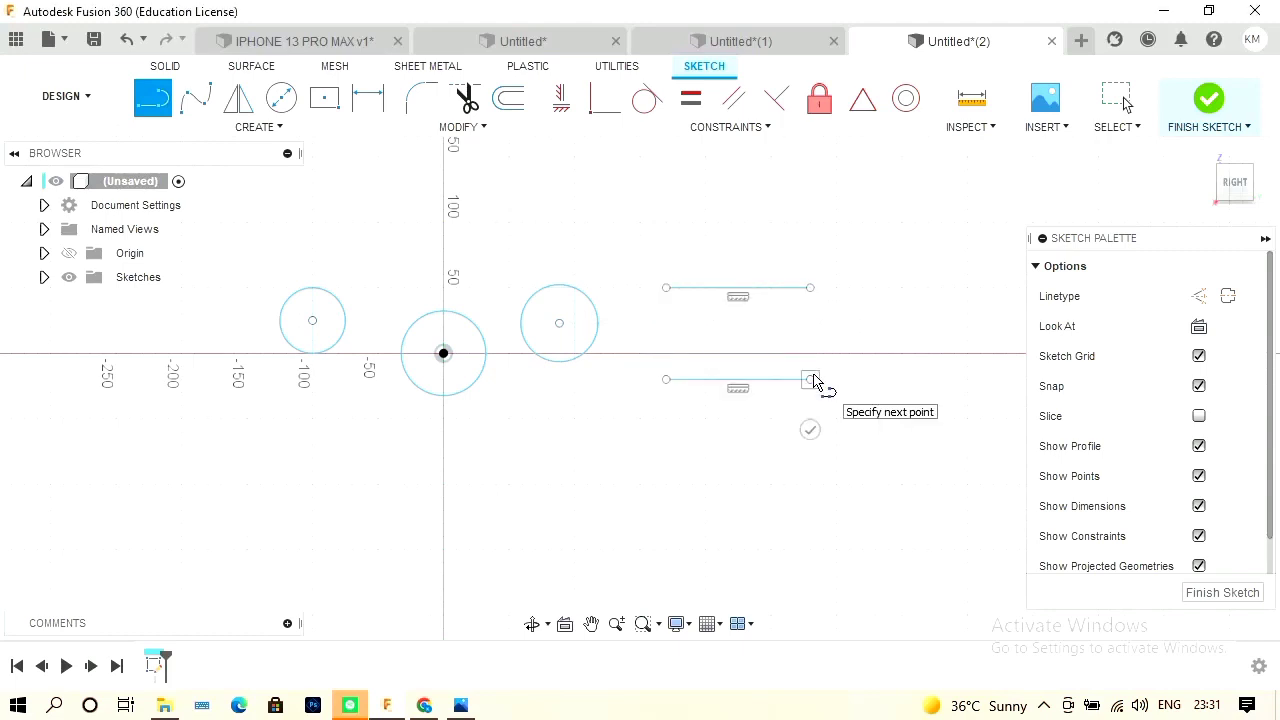
{"action": "key", "text": "Escape"}
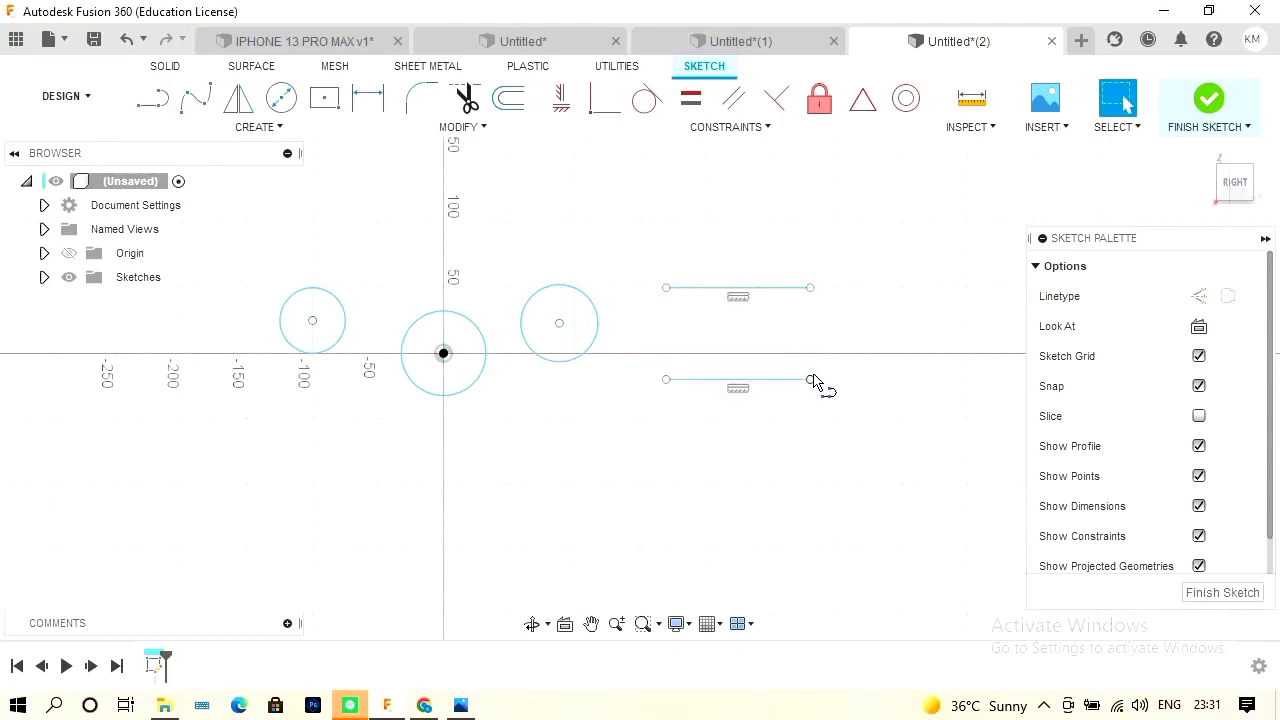
Sketch a 2-tangent circle with a radius of about 35 mm touching both horizontal lines.
{"action": "left_click", "coordinate": [253, 129]}
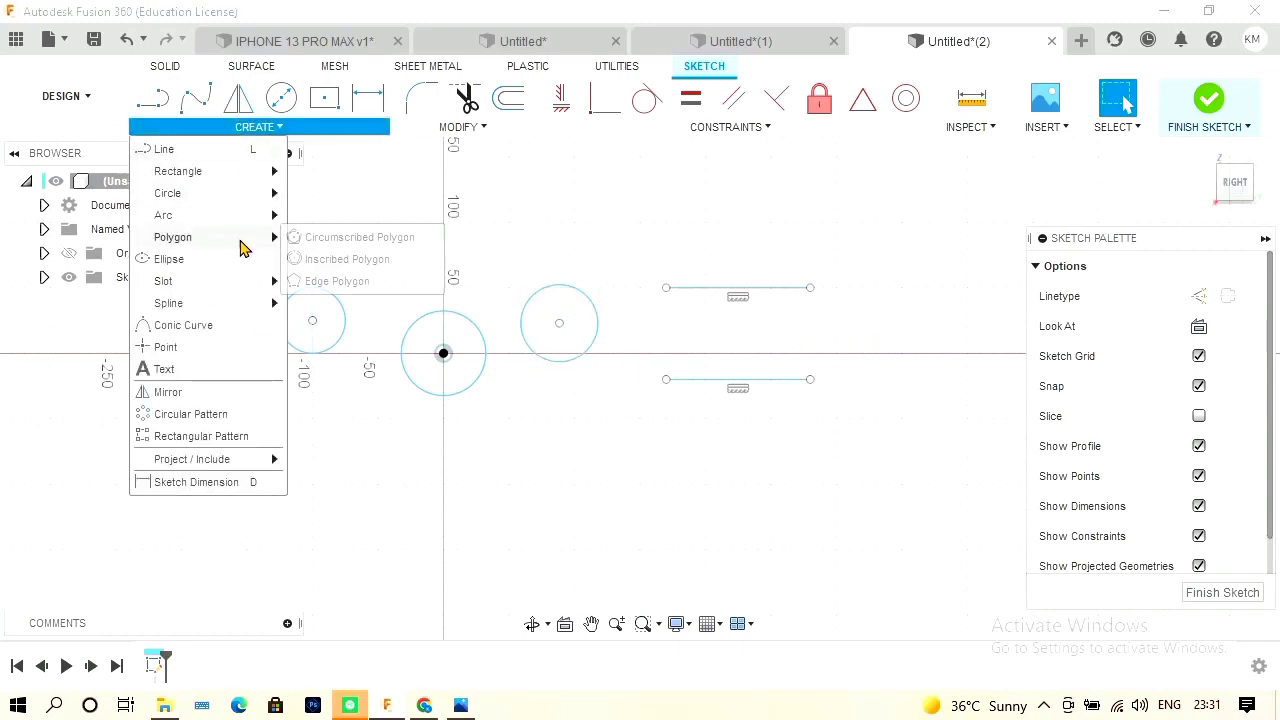
{"action": "mouse_move", "coordinate": [245, 200]}
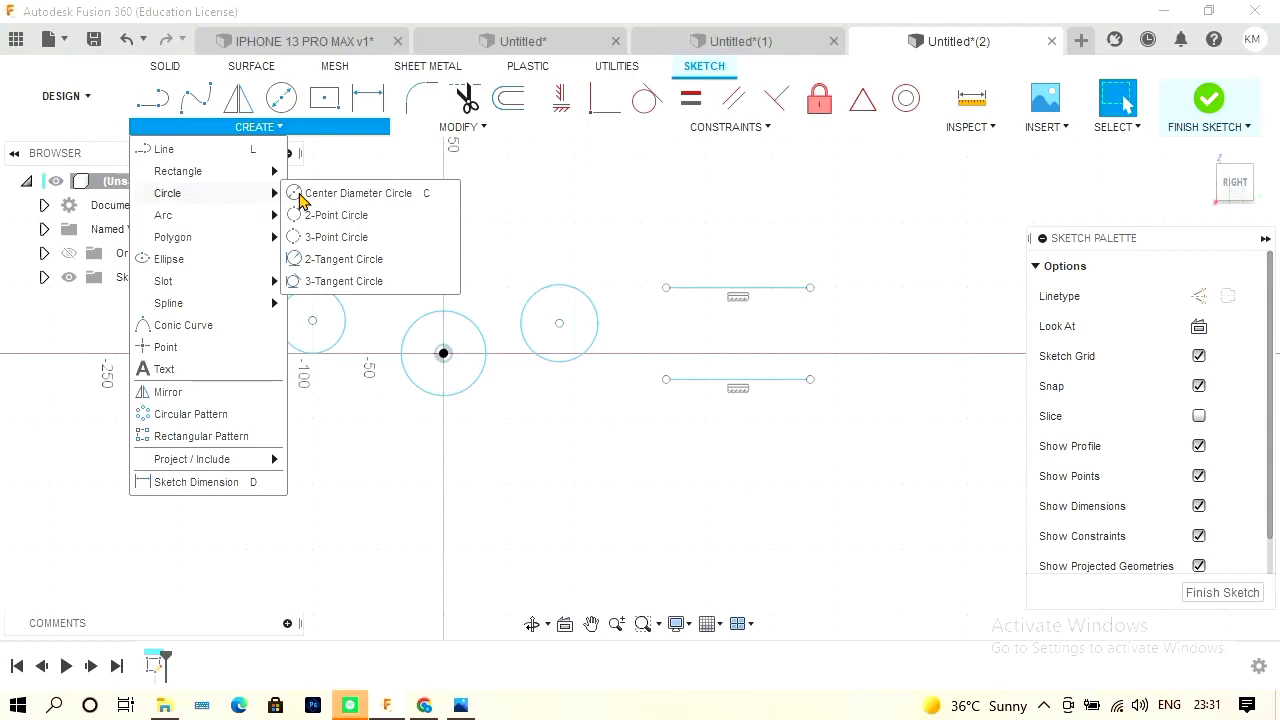
{"action": "left_click", "coordinate": [340, 262]}
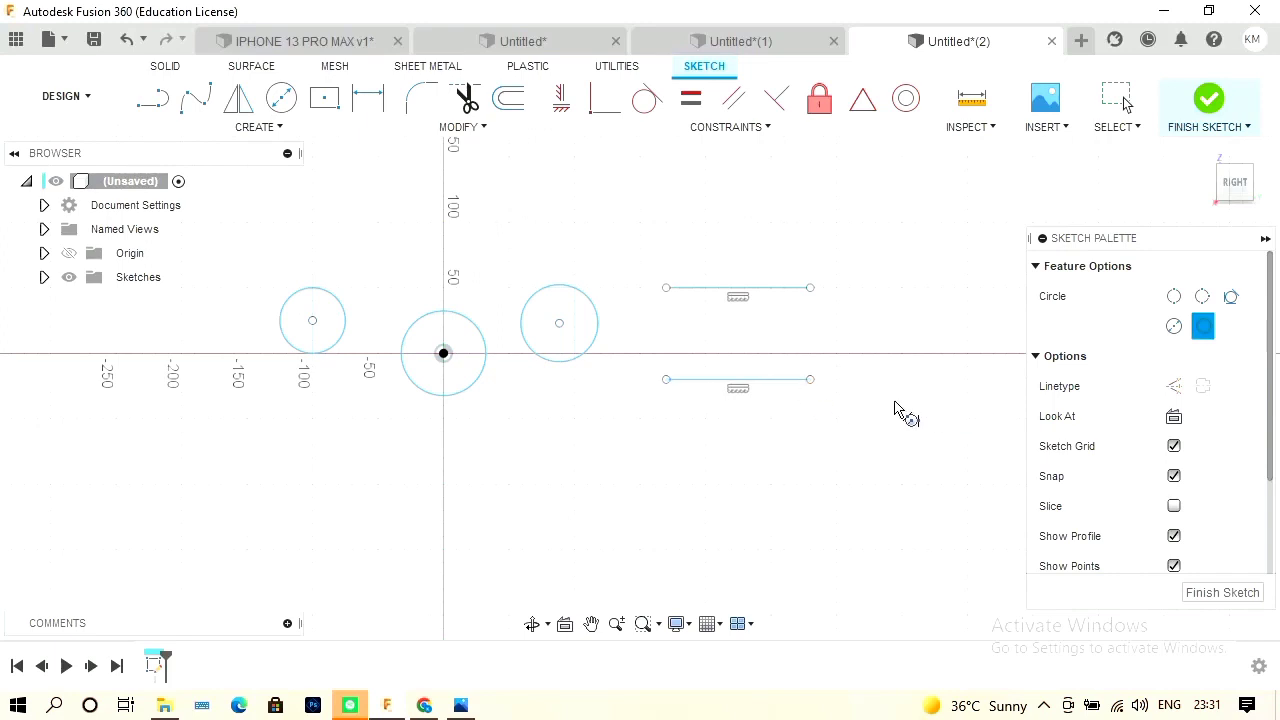
{"action": "left_click", "coordinate": [776, 379]}
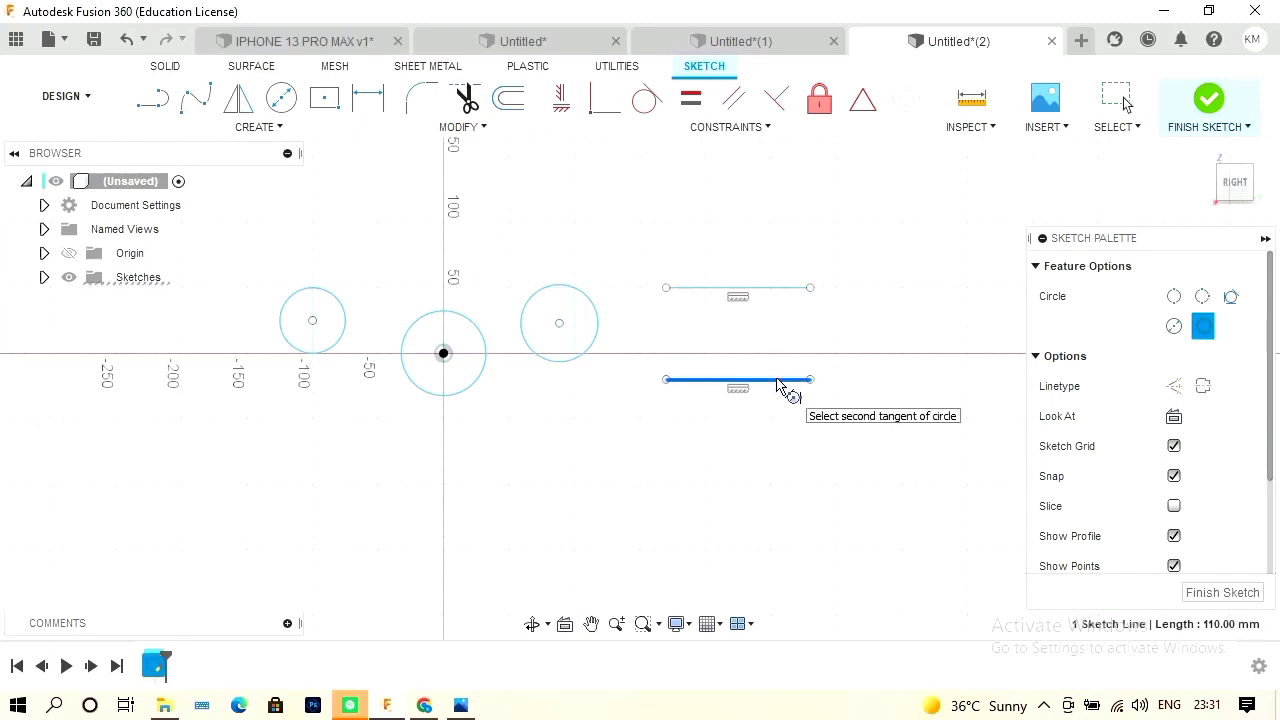
{"action": "left_click", "coordinate": [766, 289]}
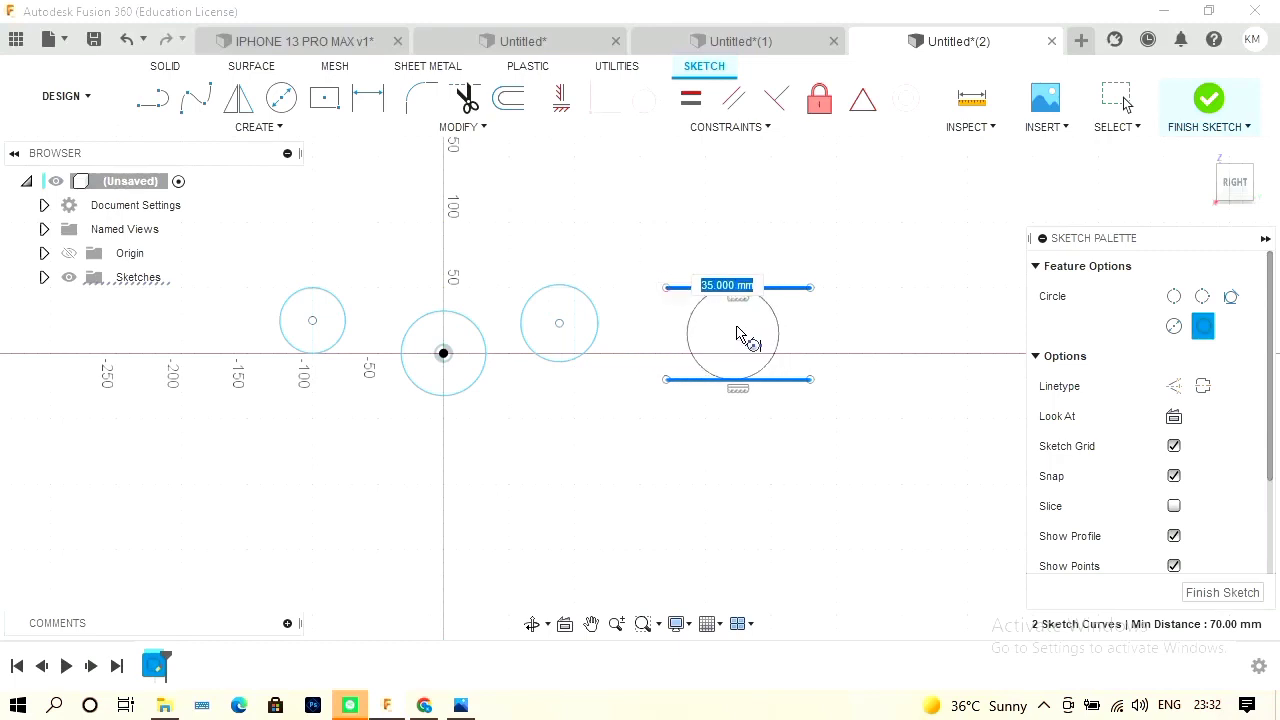
{"action": "left_click", "coordinate": [746, 336]}
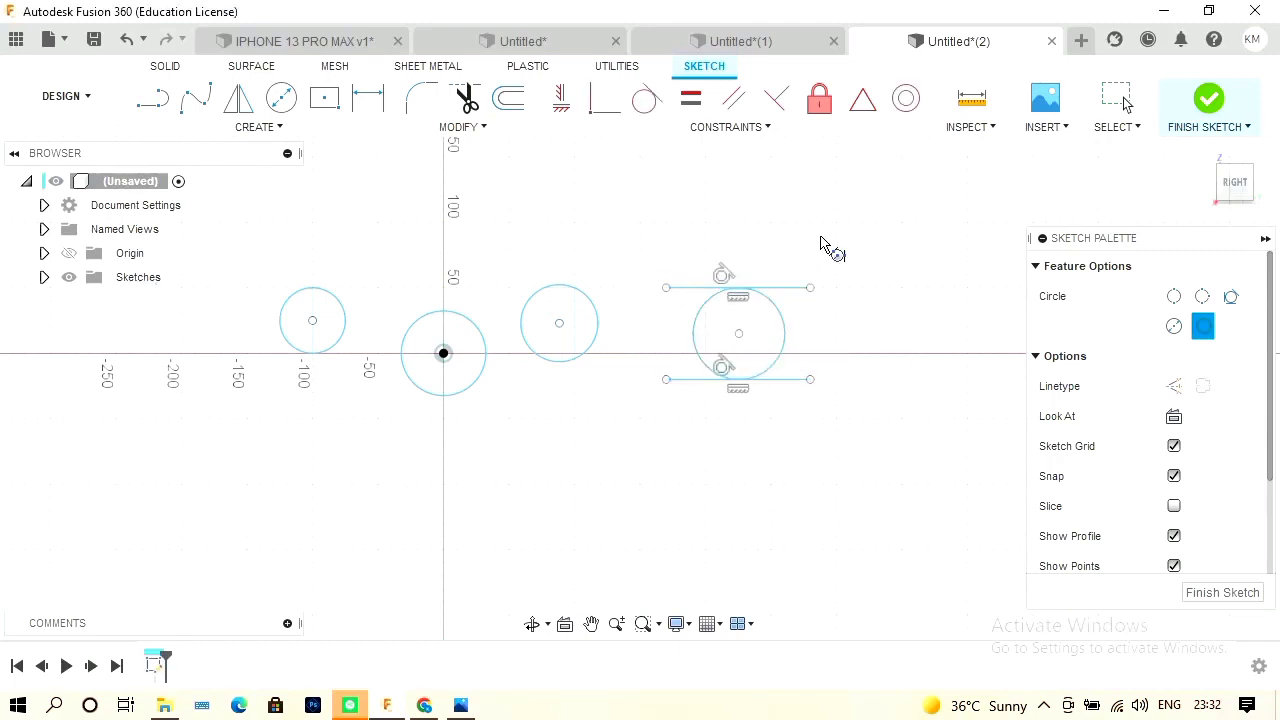
Sketch a steep line leaning to the right, beside the pair of horizontal lines and their tangent circle.
{"action": "left_click", "coordinate": [277, 137]}
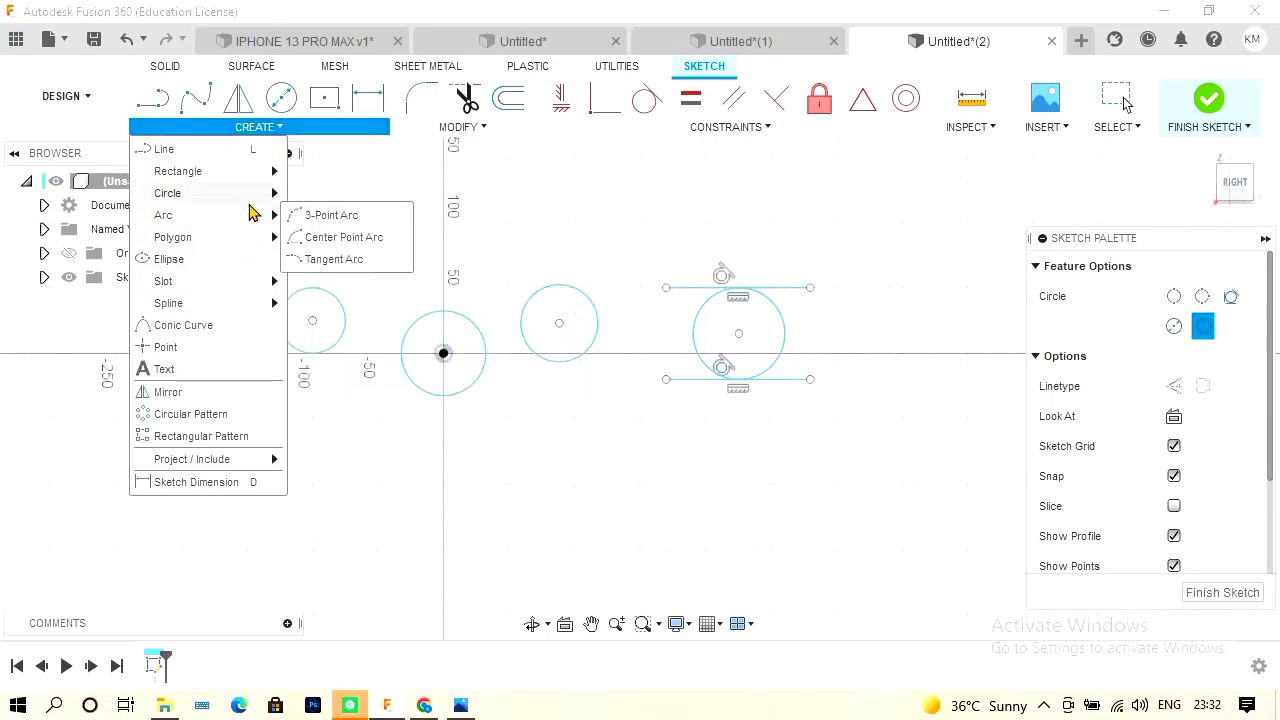
{"action": "mouse_move", "coordinate": [253, 206]}
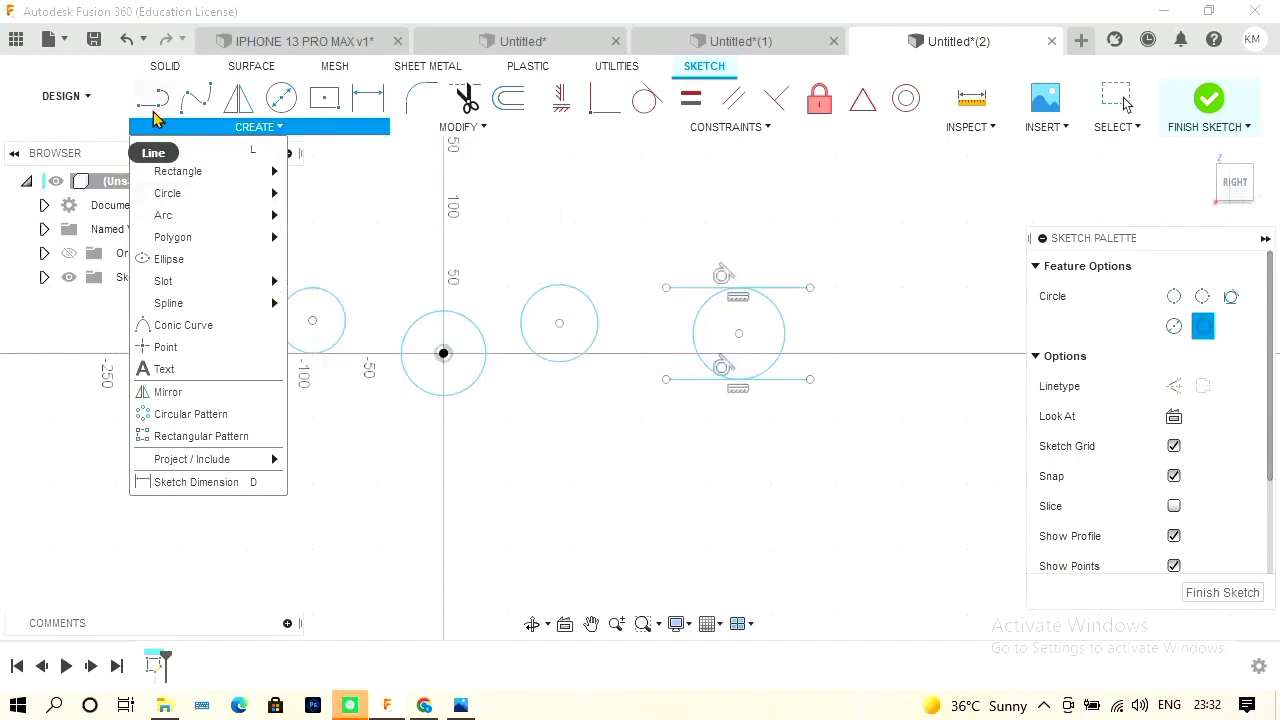
{"action": "left_click", "coordinate": [157, 112]}
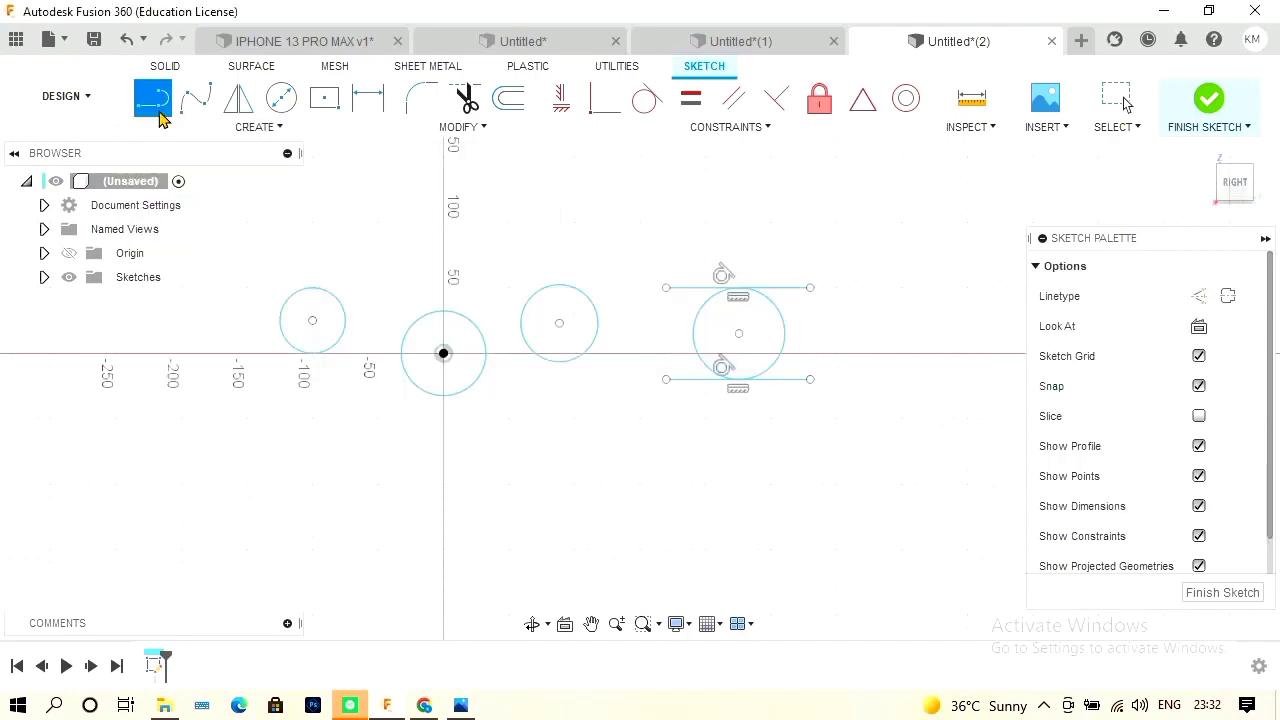
{"action": "left_click", "coordinate": [849, 365]}
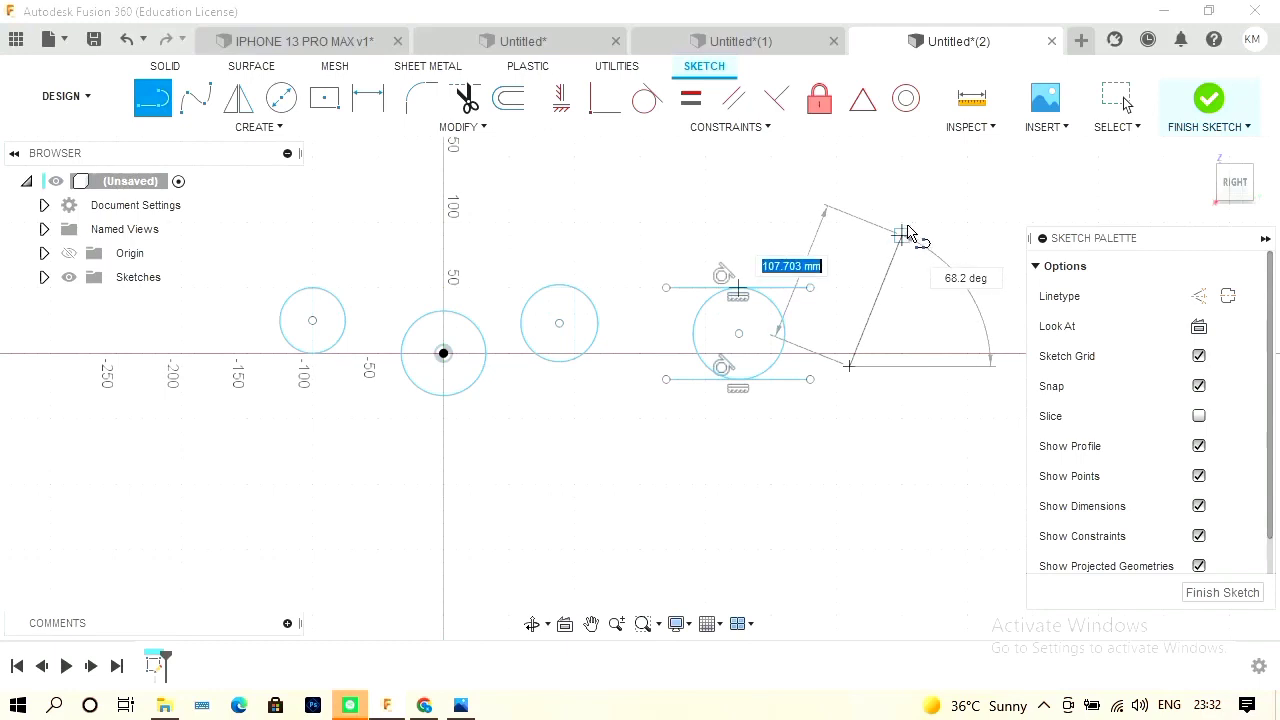
{"action": "left_click", "coordinate": [902, 222]}
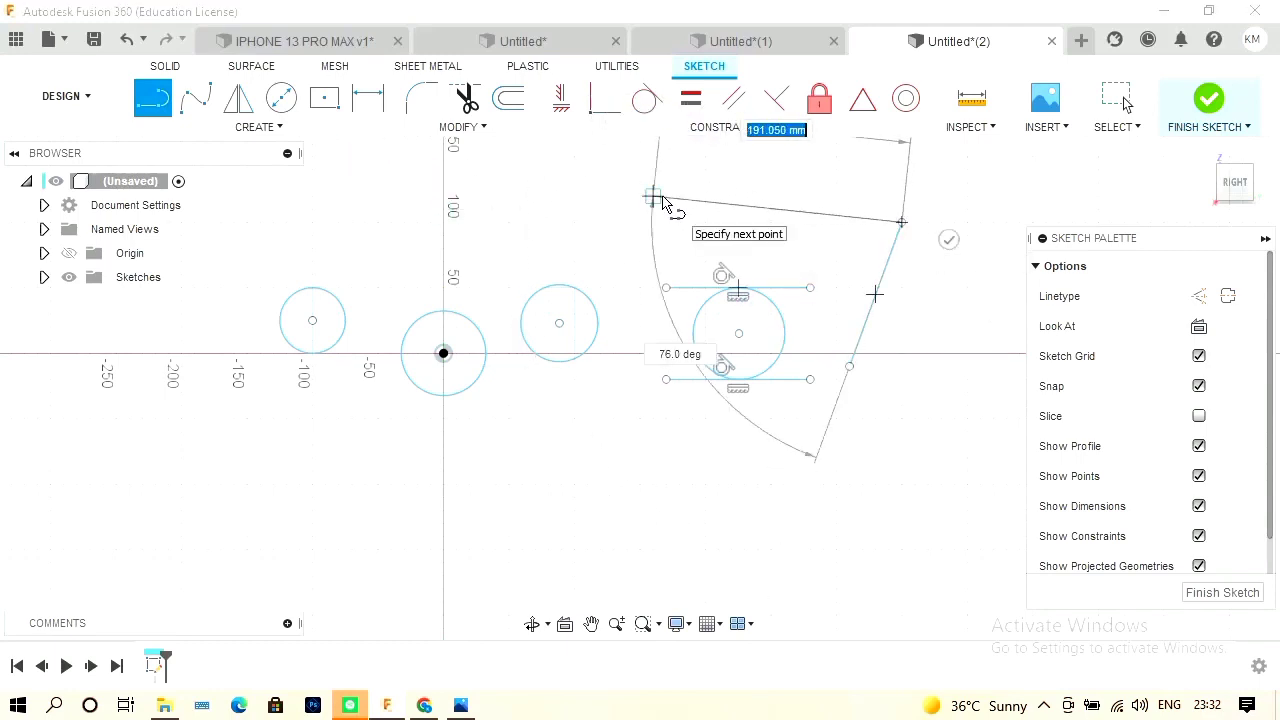
{"action": "key", "text": "Escape"}
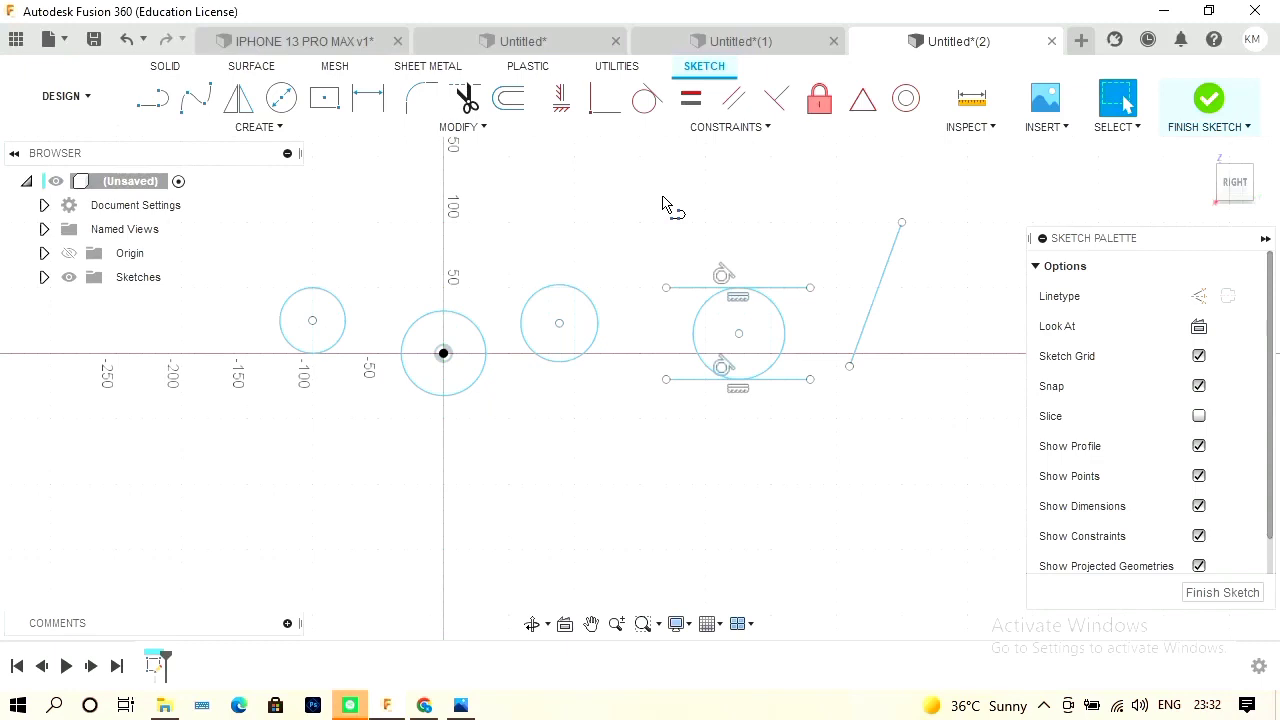
Sketch a separate horizontal line below and to the right of the slanted line's lower end.
{"action": "left_click", "coordinate": [155, 98]}
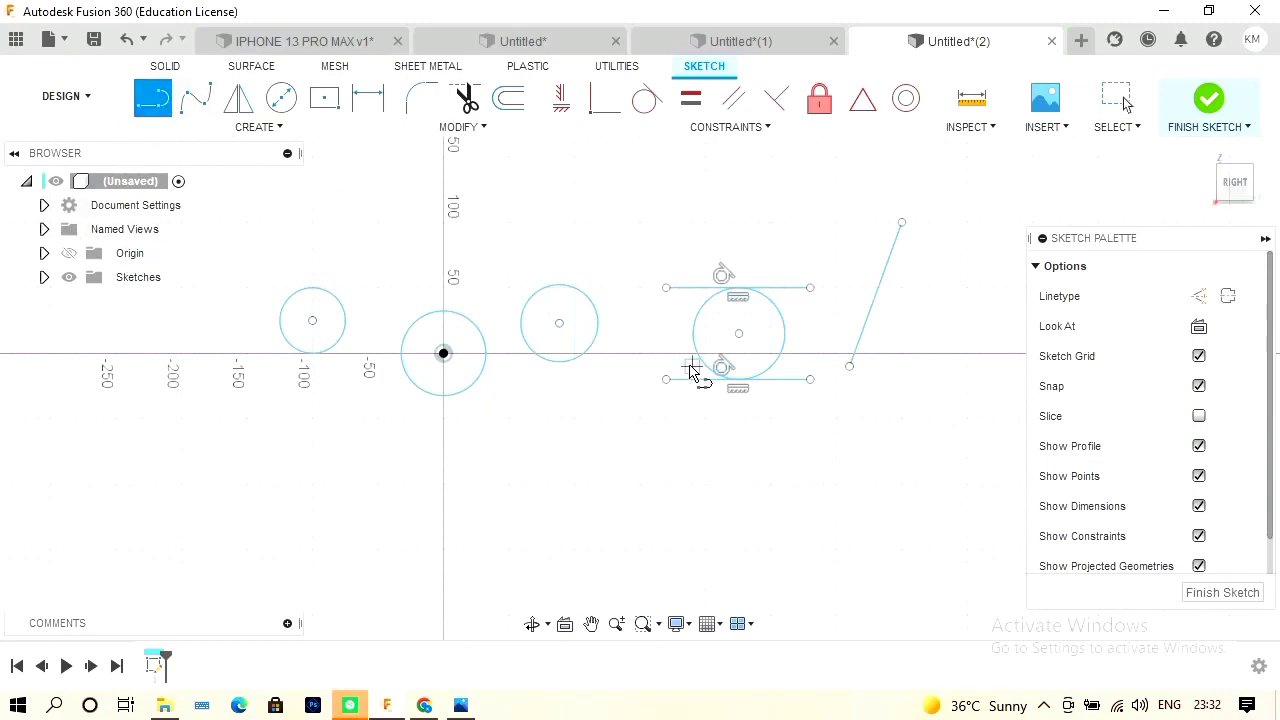
{"action": "left_click", "coordinate": [890, 405]}
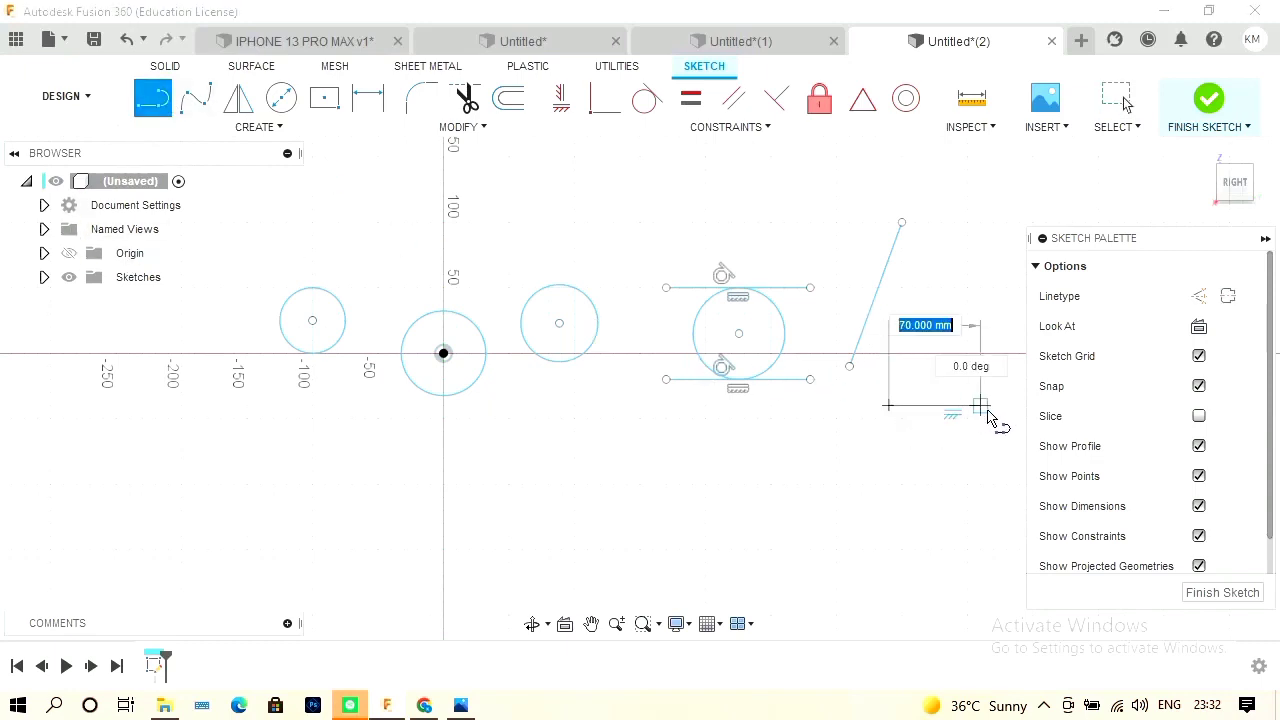
{"action": "left_click", "coordinate": [993, 405]}
{"action": "key", "text": "Escape"}
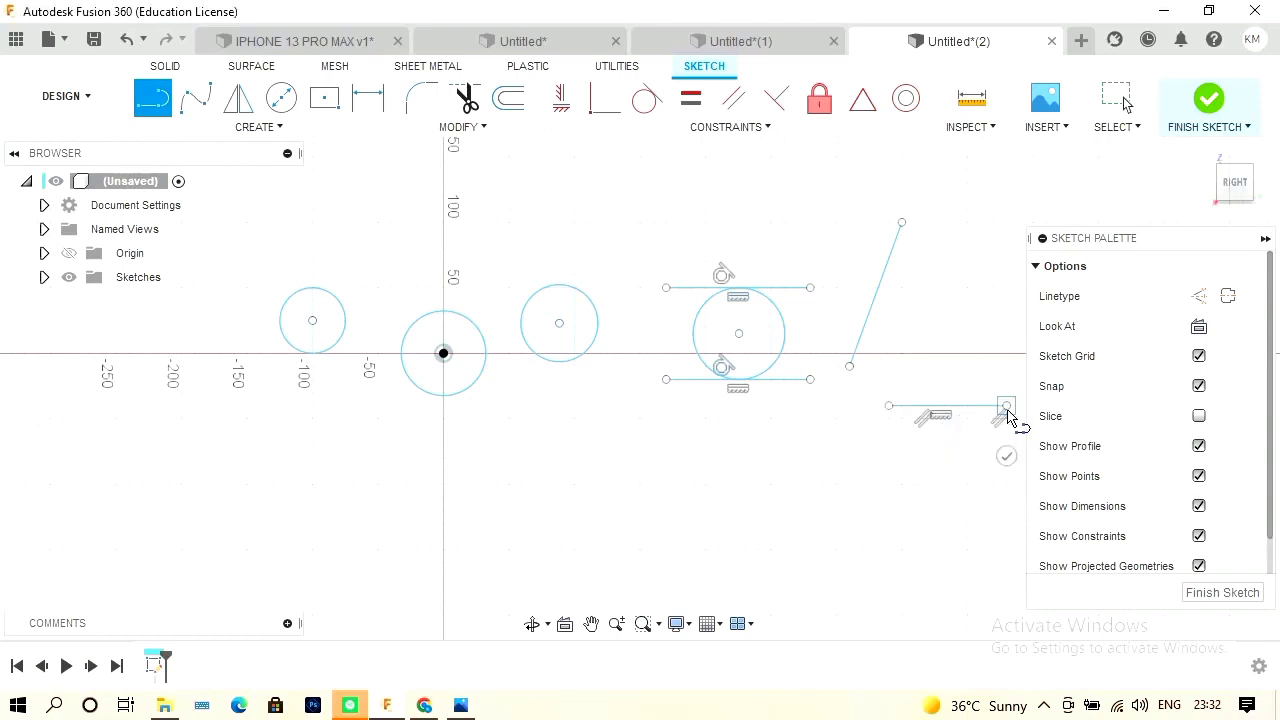
Sketch a third line leaning to the left from the horizontal axis, opposite the first slanted line, leaving the triangle's corners open.
{"action": "left_click", "coordinate": [183, 127]}
{"action": "left_click", "coordinate": [165, 110]}
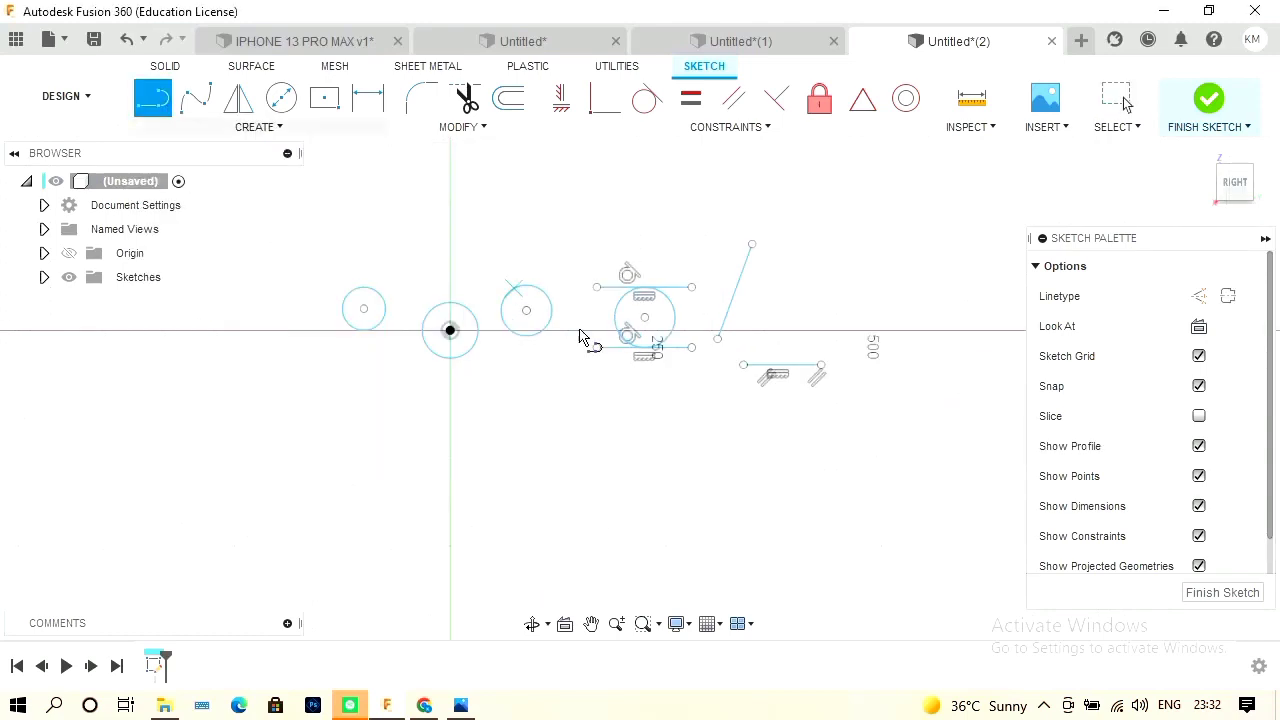
{"action": "left_click", "coordinate": [851, 331]}
{"action": "left_click", "coordinate": [827, 232]}
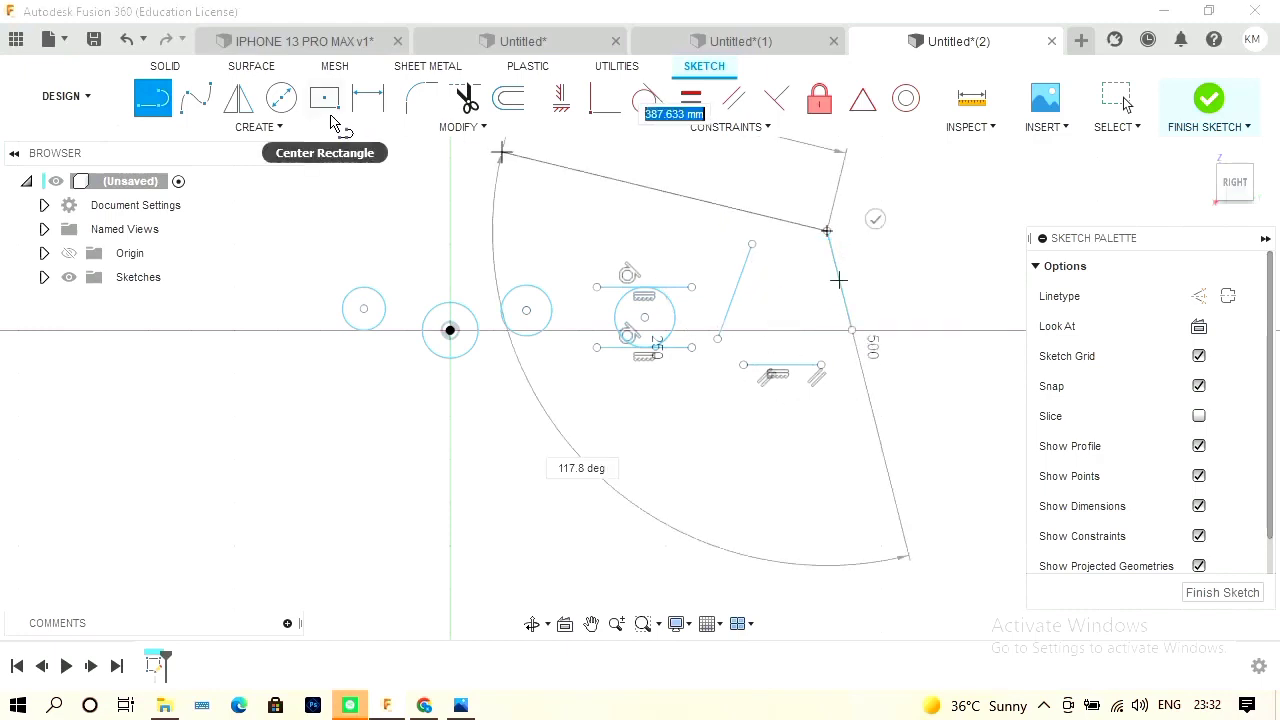
{"action": "key", "text": "Escape"}
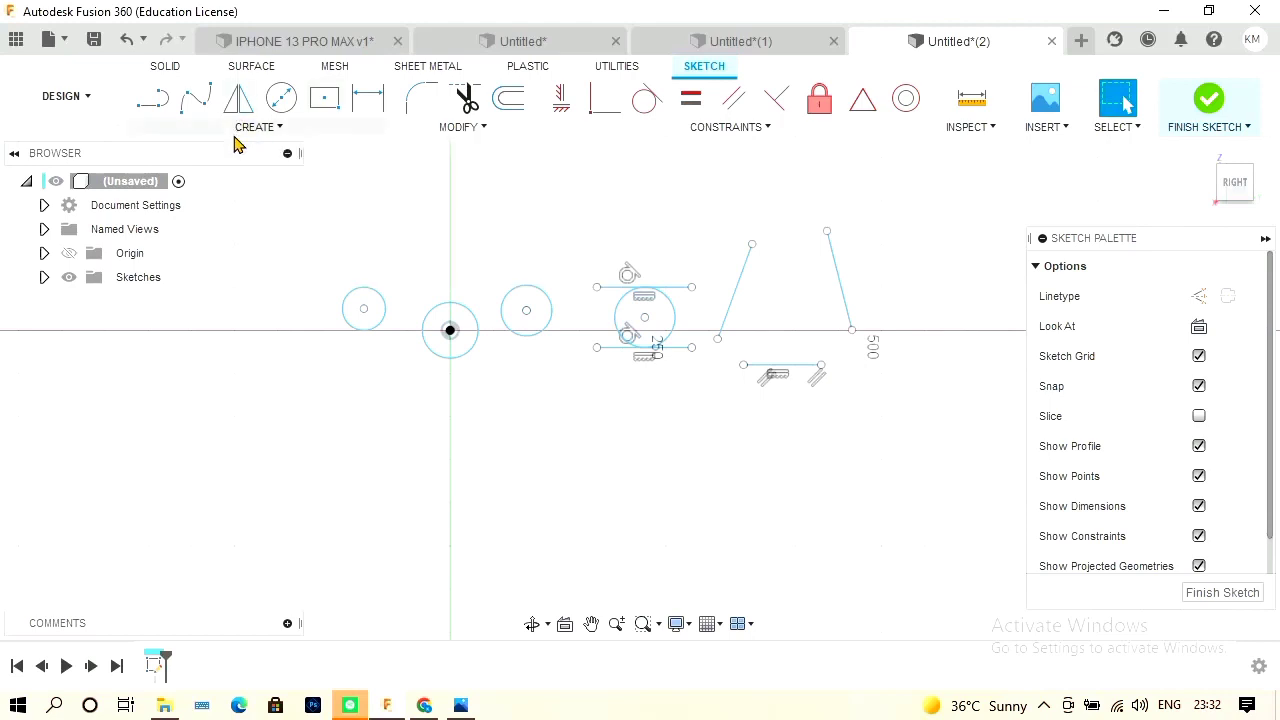
Sketch a 3-tangent circle touching the two slanted lines and the horizontal line beneath them.
{"action": "left_click", "coordinate": [240, 136]}
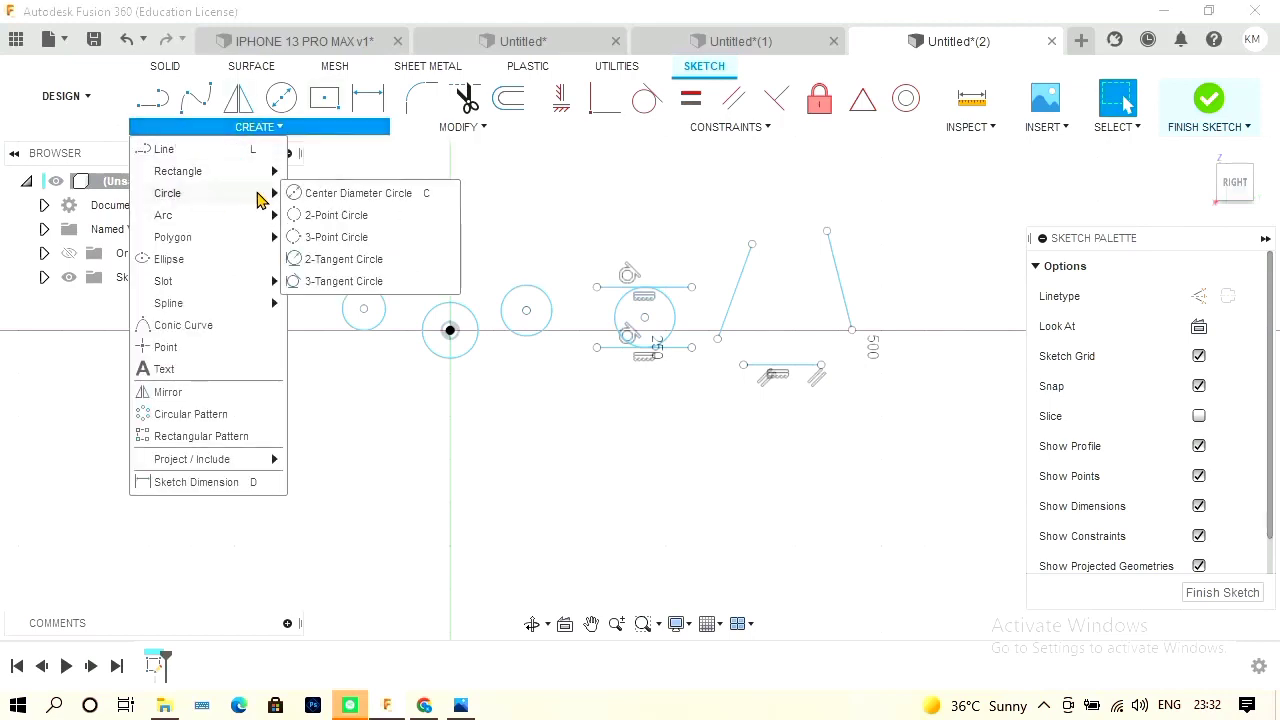
{"action": "left_click", "coordinate": [322, 283]}
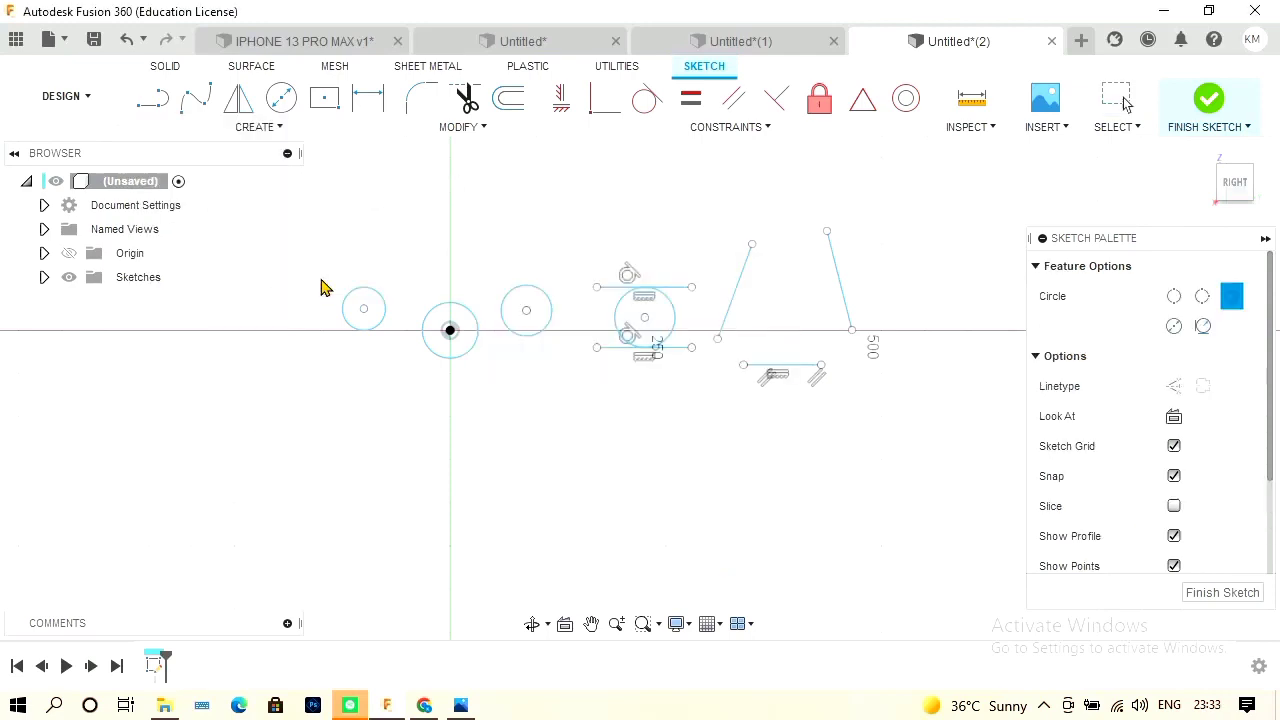
{"action": "left_click", "coordinate": [750, 273]}
{"action": "left_click", "coordinate": [840, 263]}
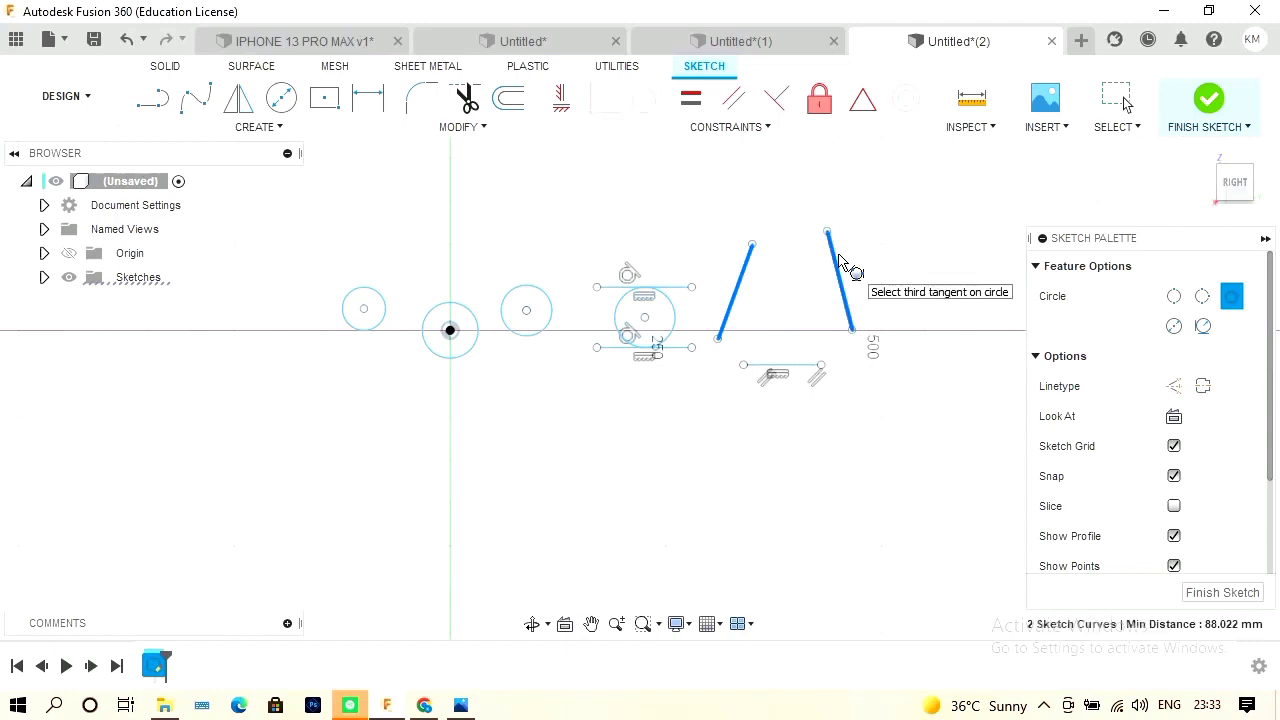
{"action": "left_click", "coordinate": [812, 367]}
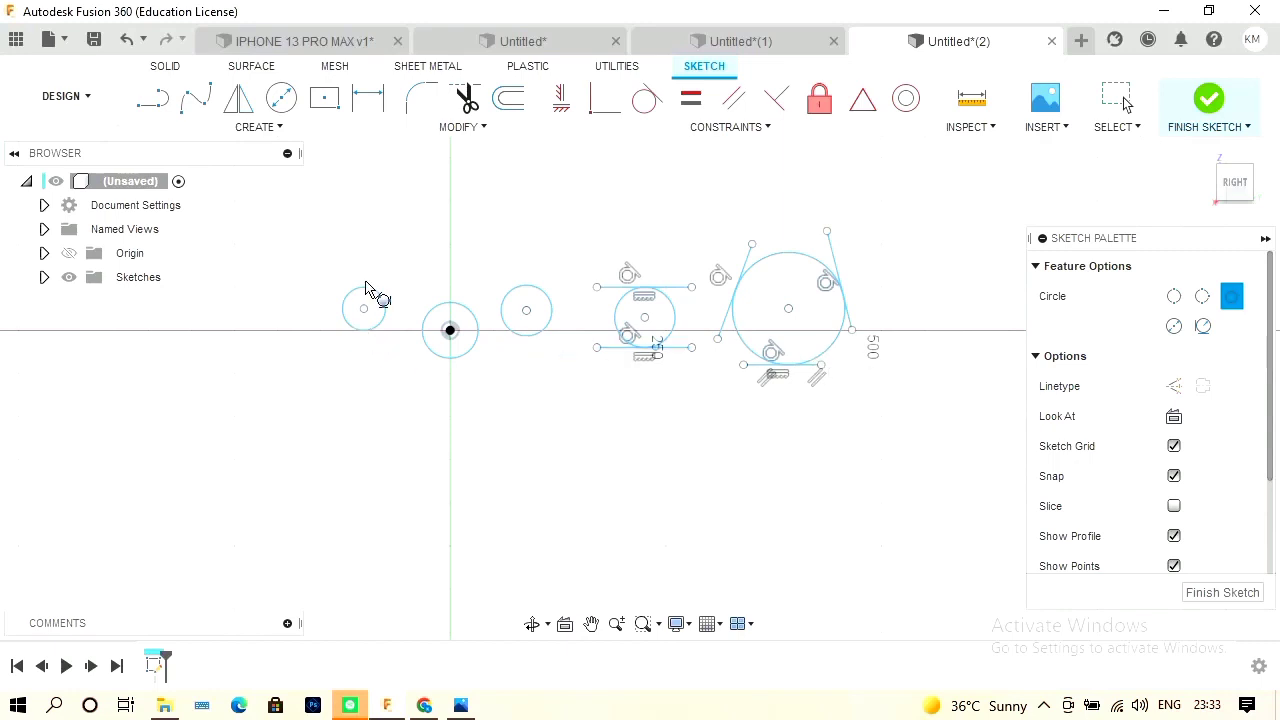
Create a new design and start a sketch on the right-view vertical origin plane.
{"action": "left_click", "coordinate": [50, 38]}
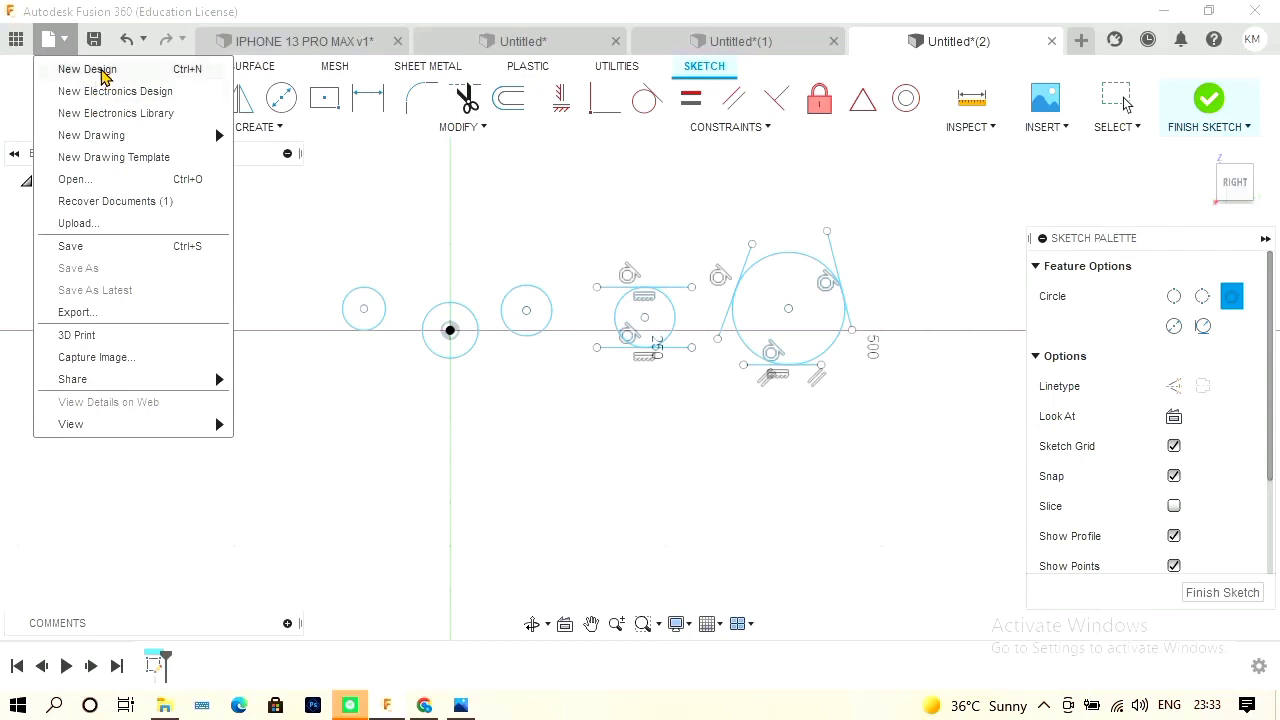
{"action": "left_click", "coordinate": [102, 75]}
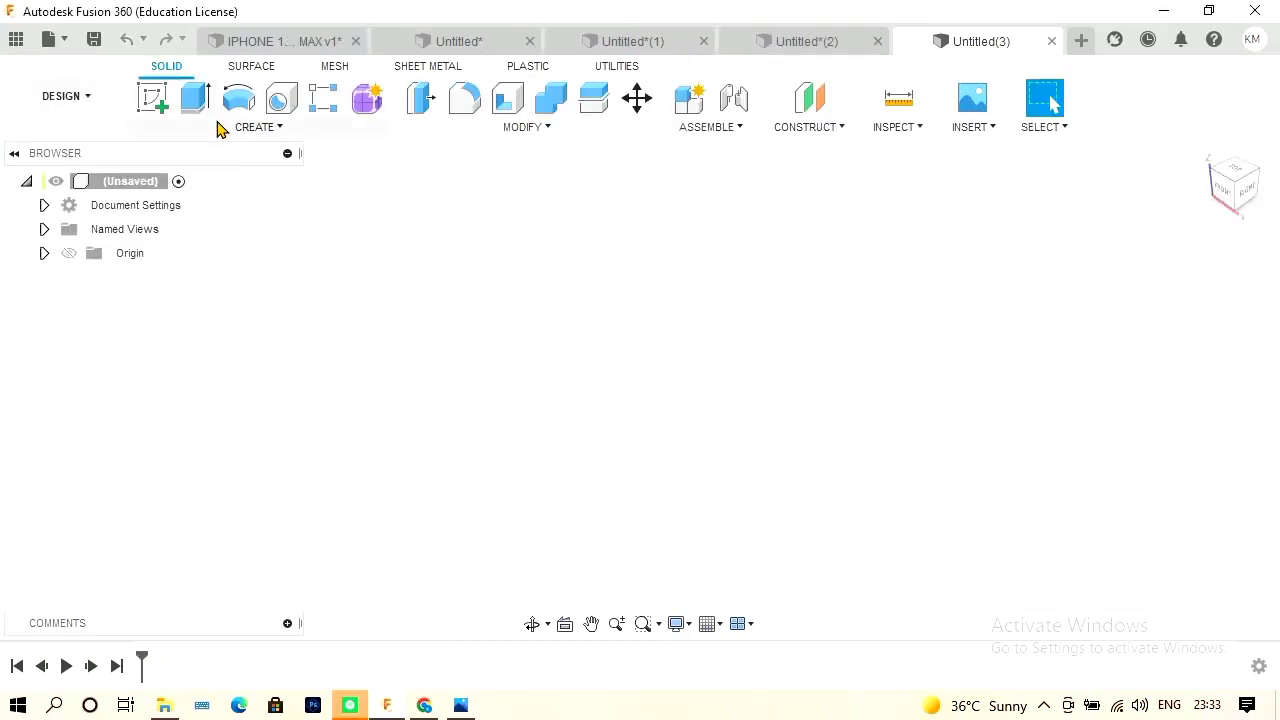
{"action": "left_click", "coordinate": [160, 102]}
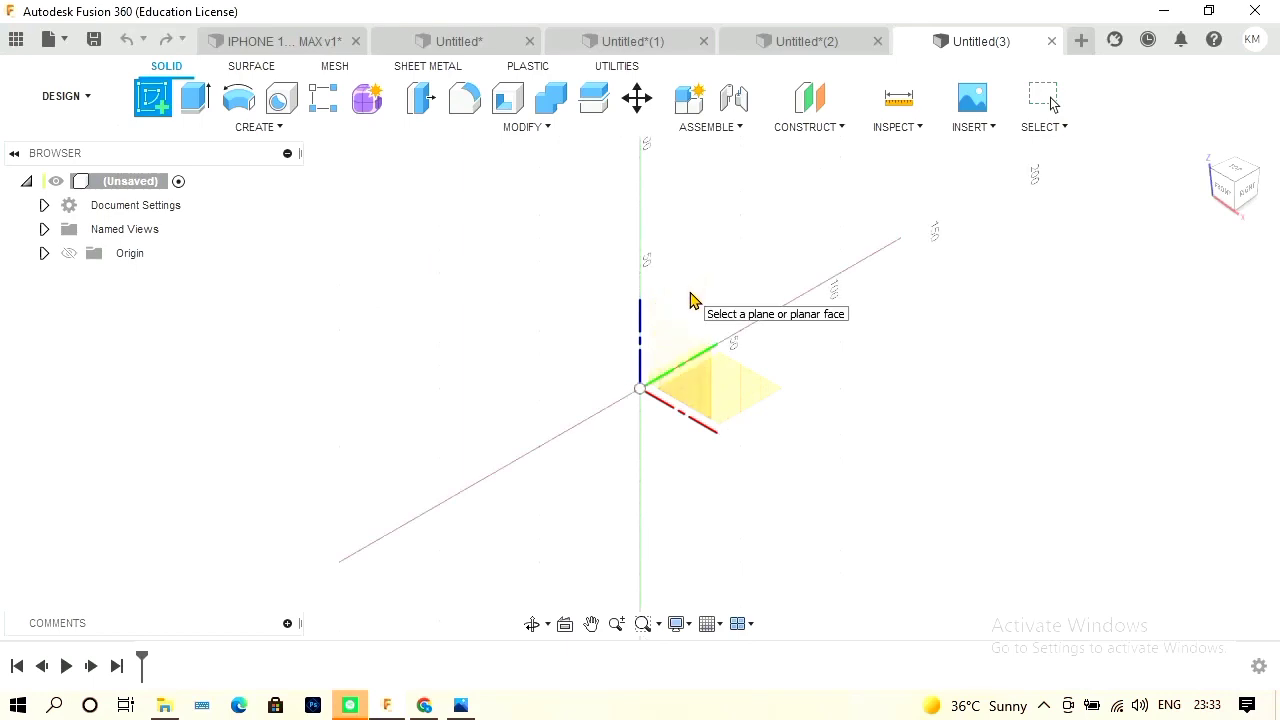
{"action": "left_click", "coordinate": [690, 297]}
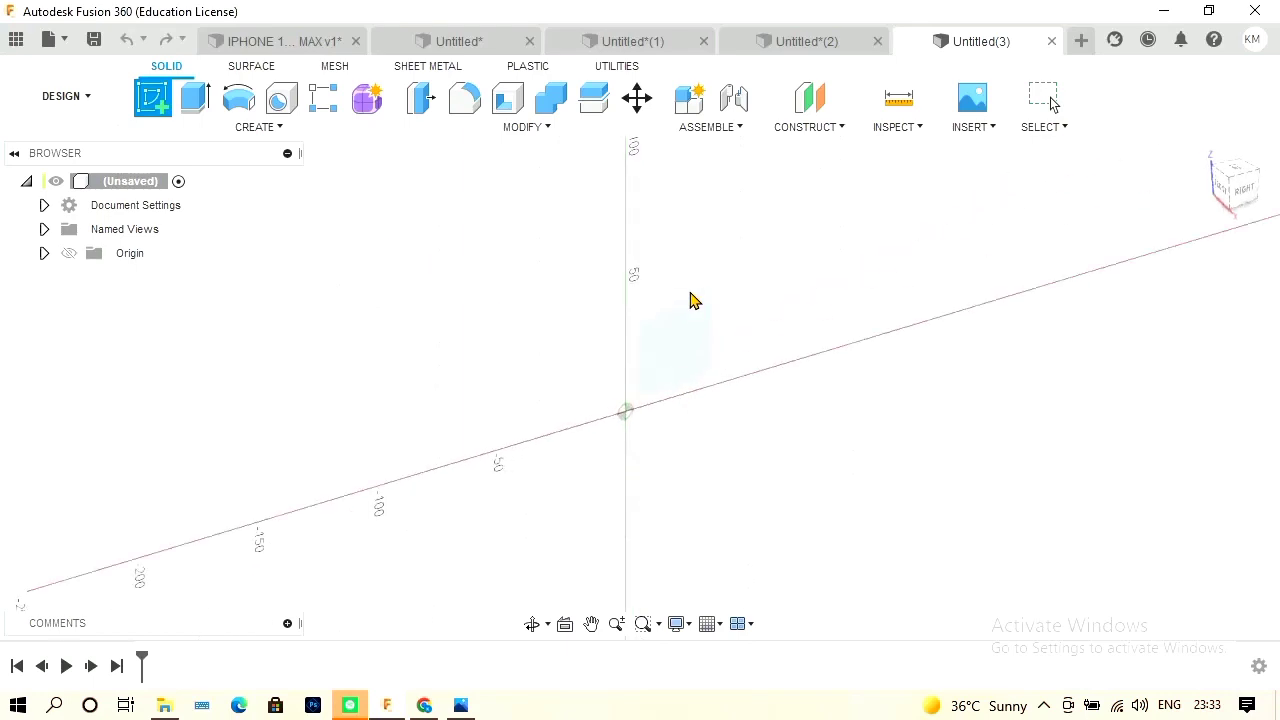
Sketch a downward-bowing 3-point arc above the horizontal axis, with one end on the vertical axis.
{"action": "left_click", "coordinate": [263, 130]}
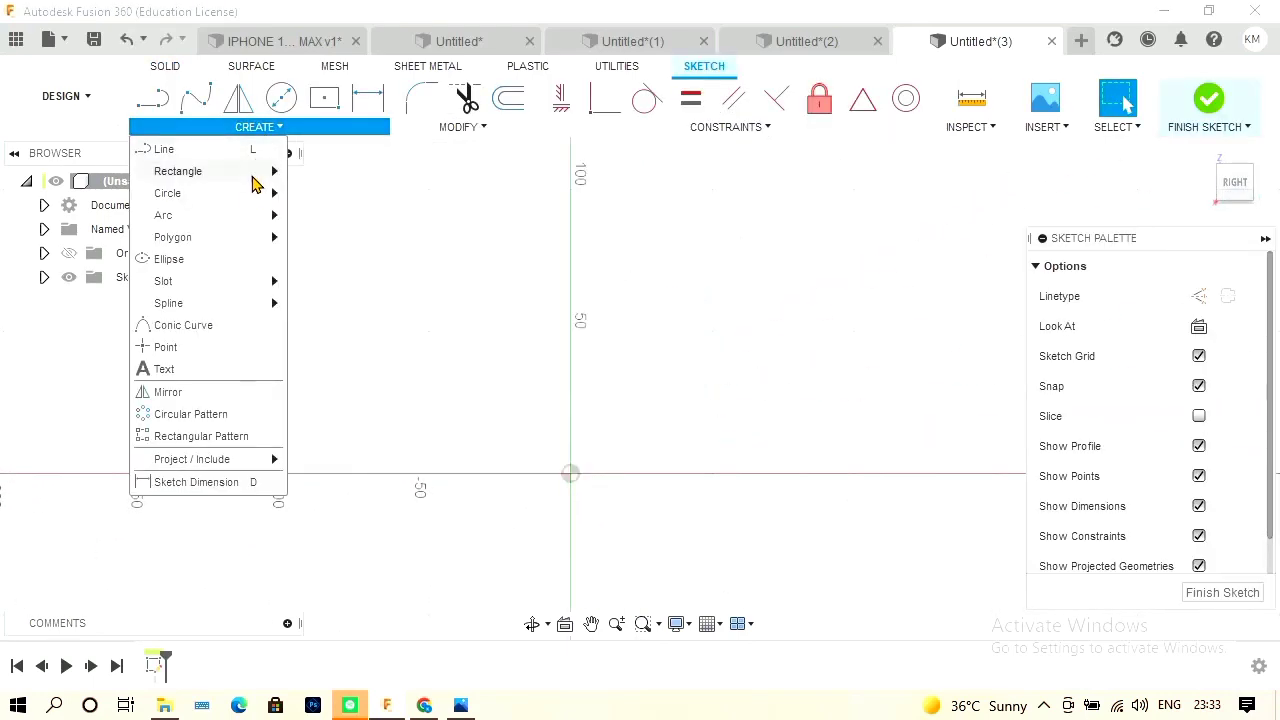
{"action": "mouse_move", "coordinate": [255, 184]}
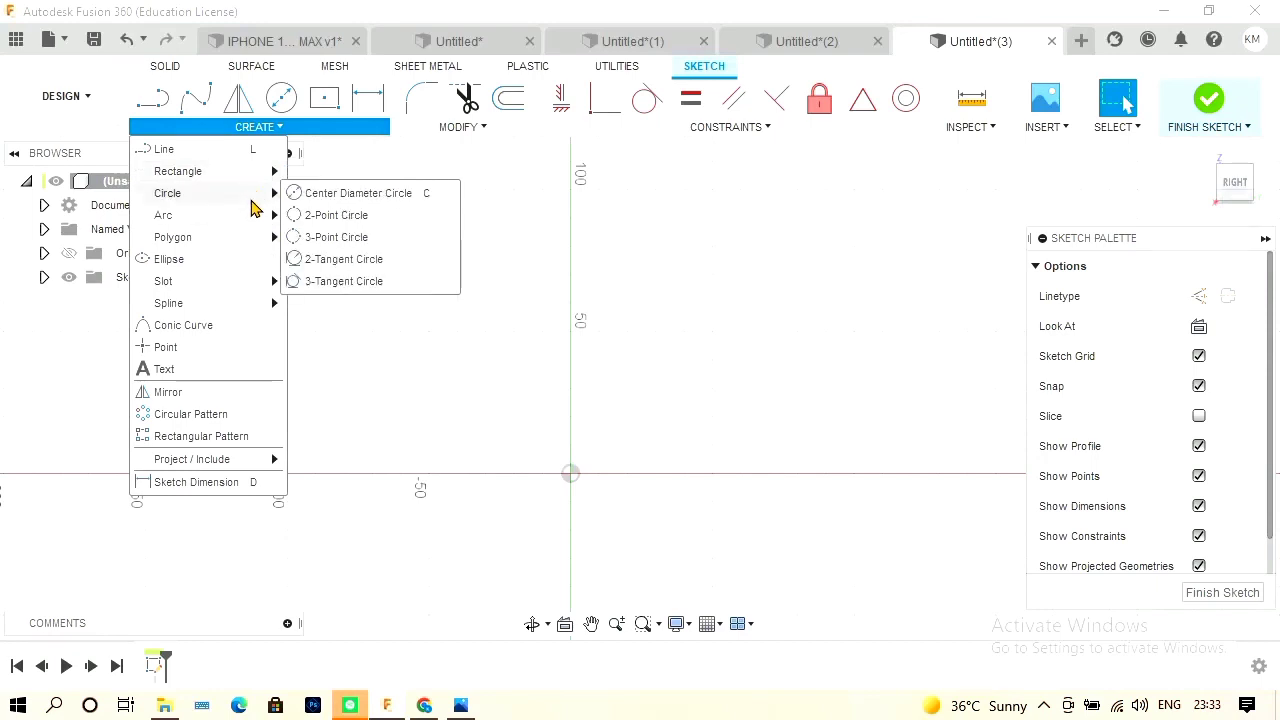
{"action": "mouse_move", "coordinate": [250, 229]}
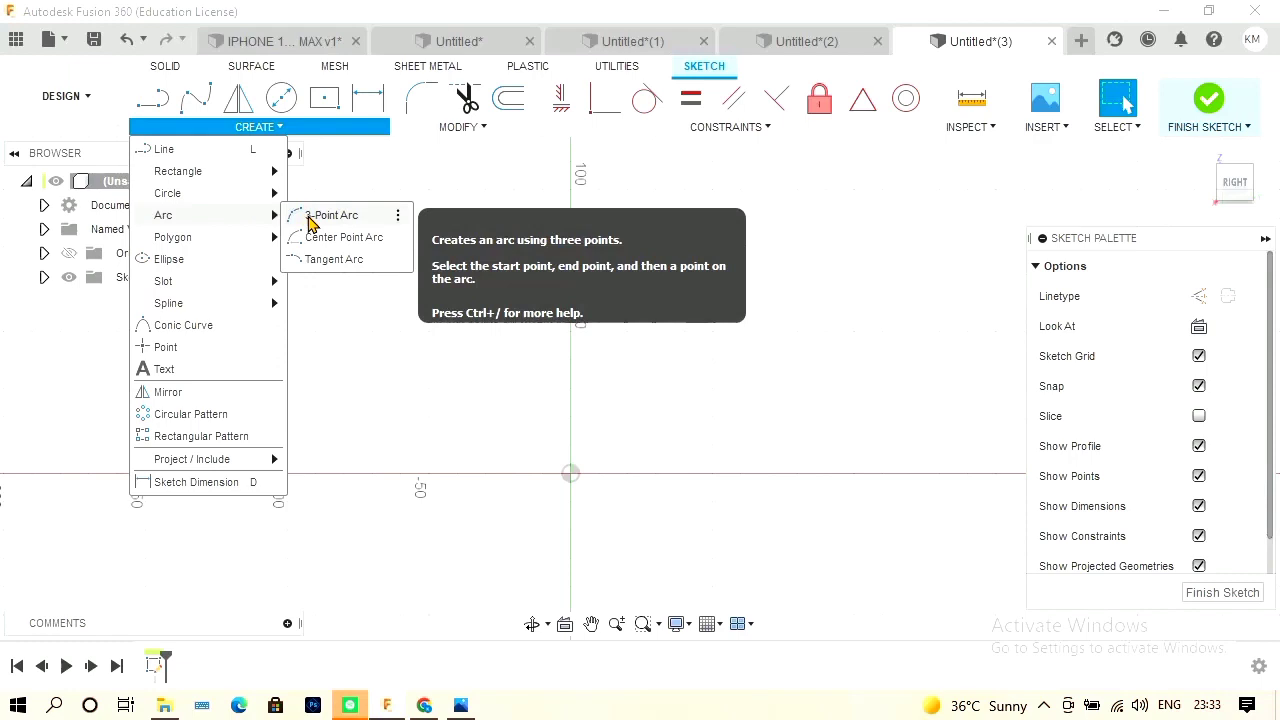
{"action": "left_click", "coordinate": [310, 222]}
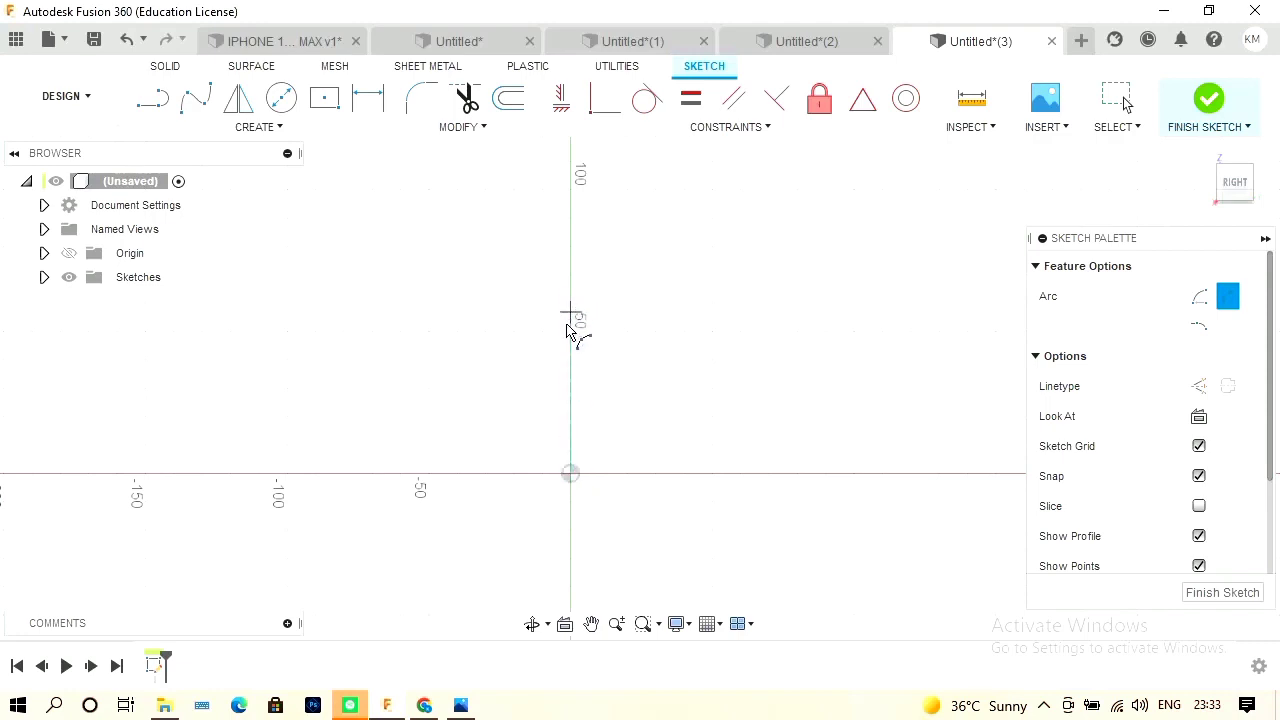
{"action": "left_click", "coordinate": [728, 283]}
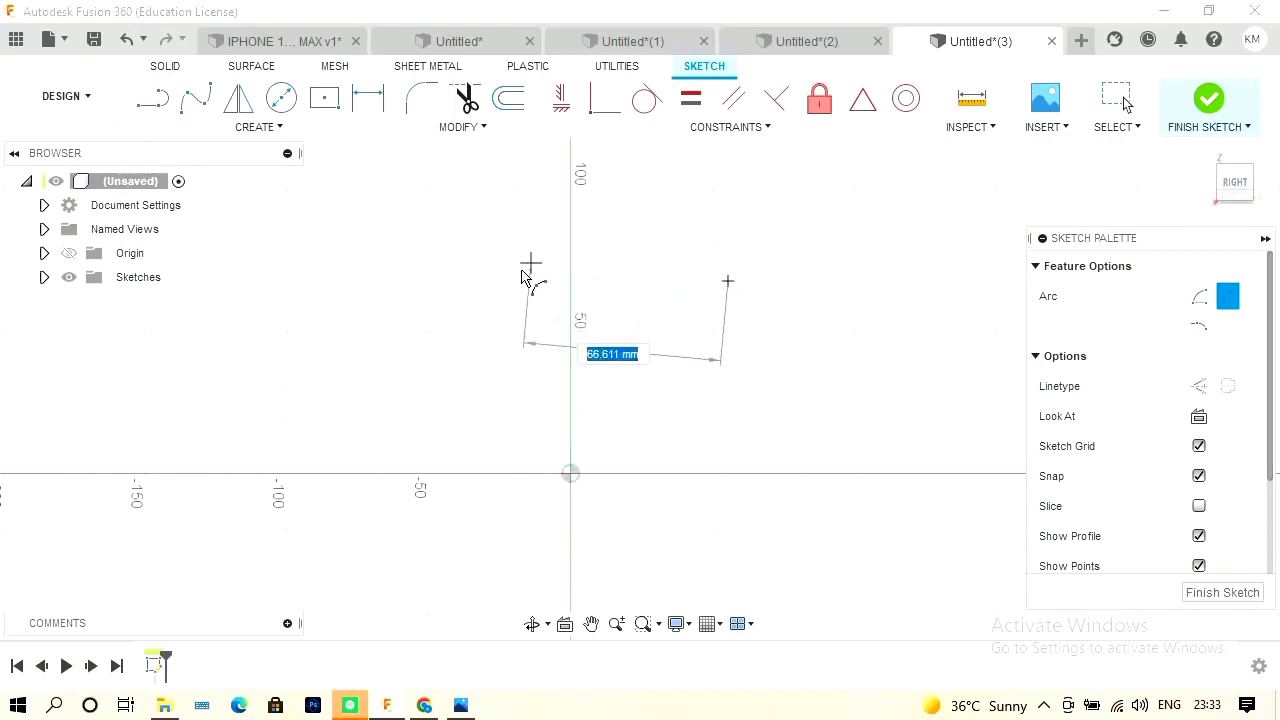
{"action": "left_click", "coordinate": [572, 282]}
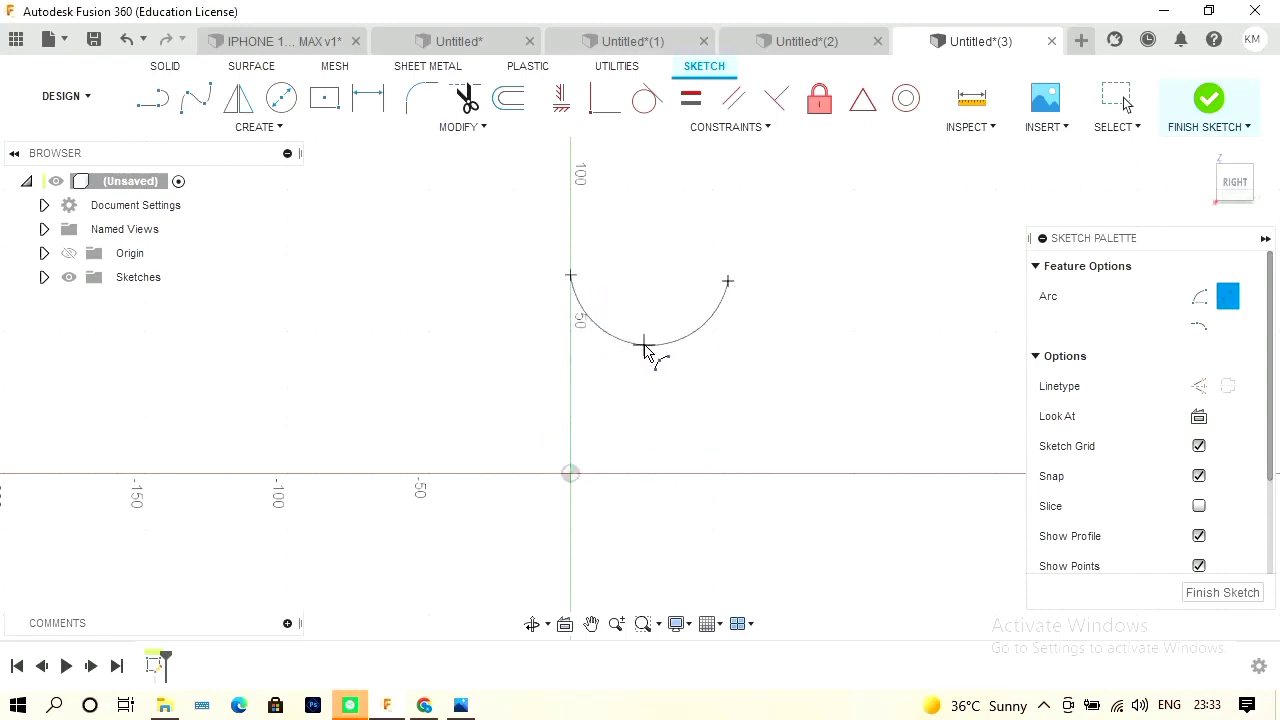
{"action": "left_click", "coordinate": [647, 350]}
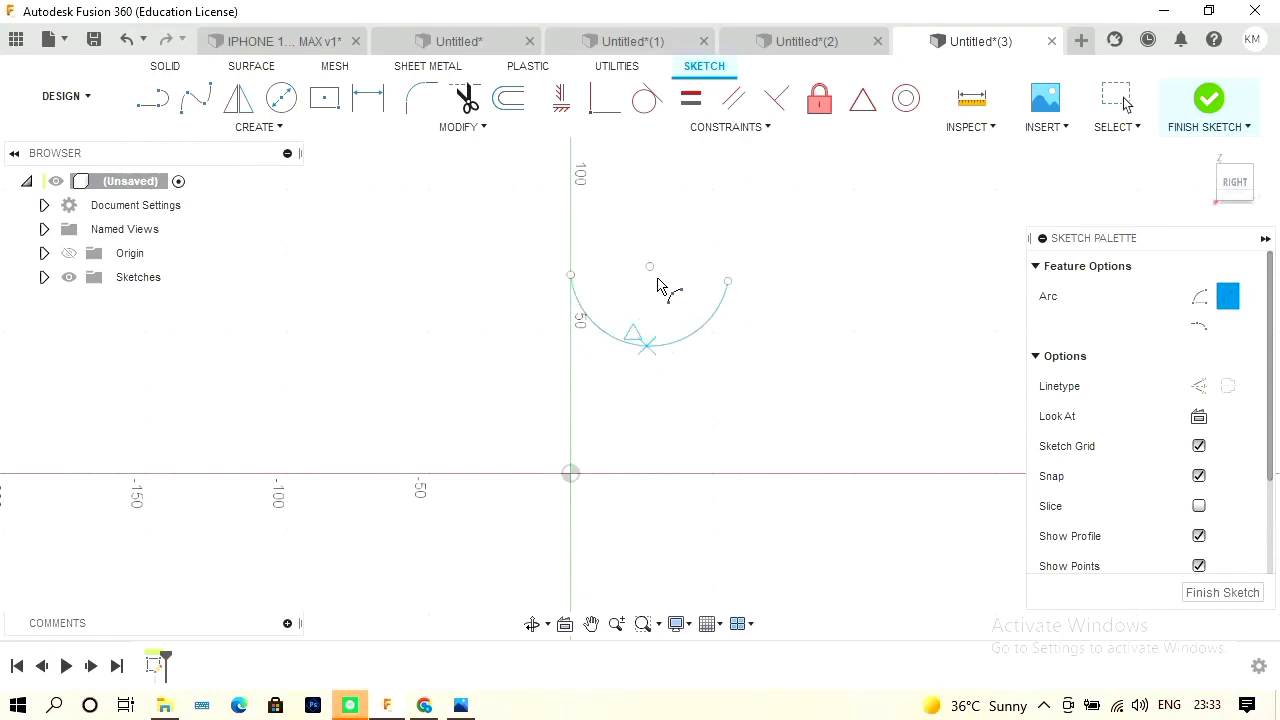
Sketch a center point arc centred on the origin, starting on the horizontal axis and sweeping up below the 3-point arc's right end.
{"action": "left_click", "coordinate": [205, 131]}
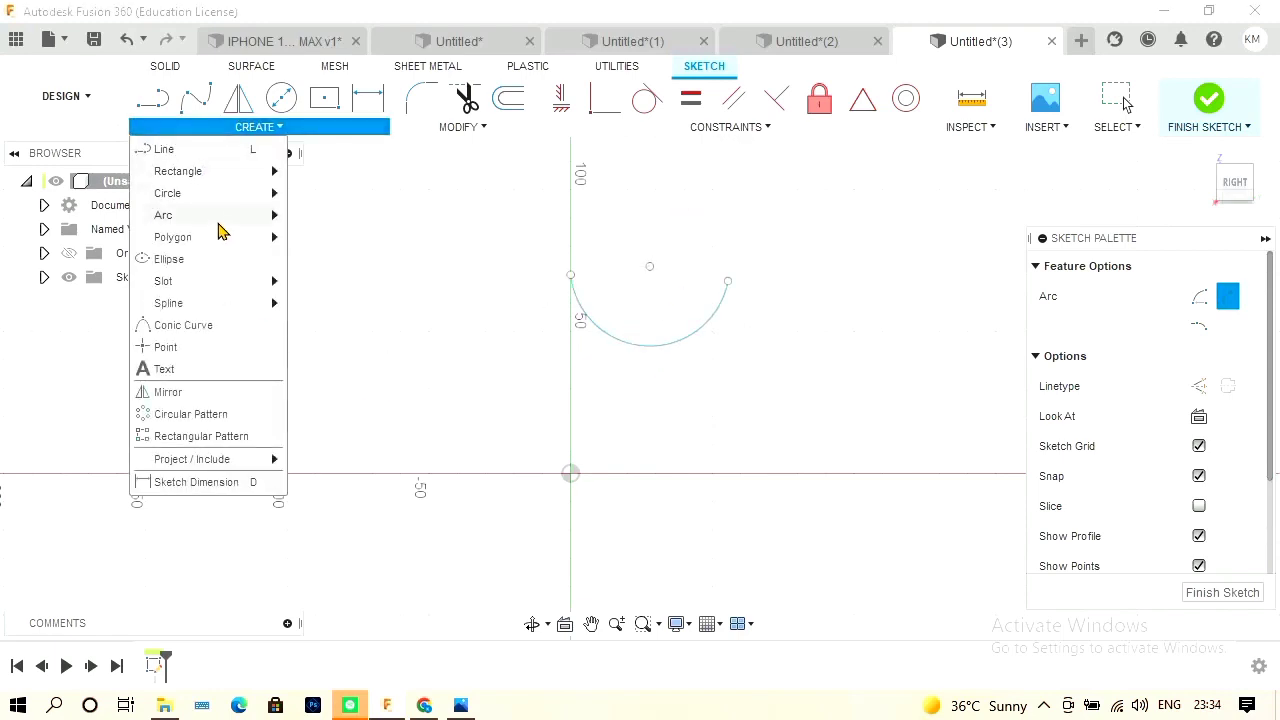
{"action": "mouse_move", "coordinate": [228, 220]}
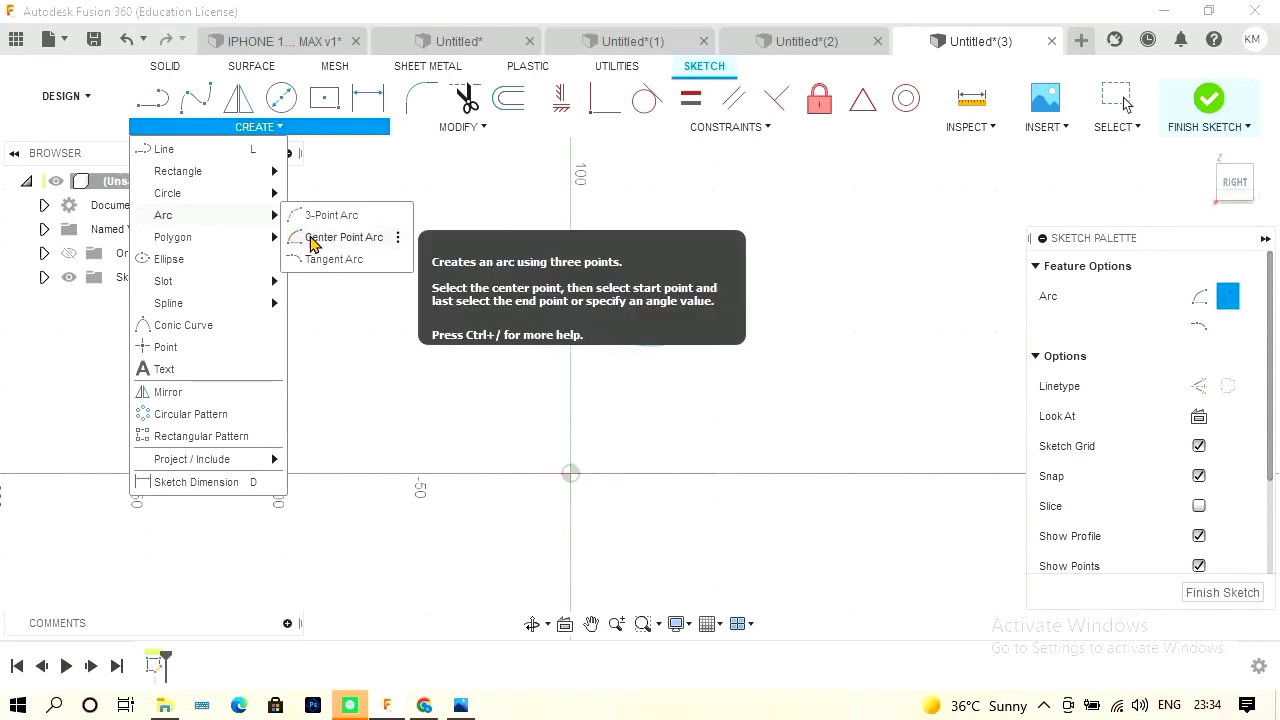
{"action": "left_click", "coordinate": [313, 240]}
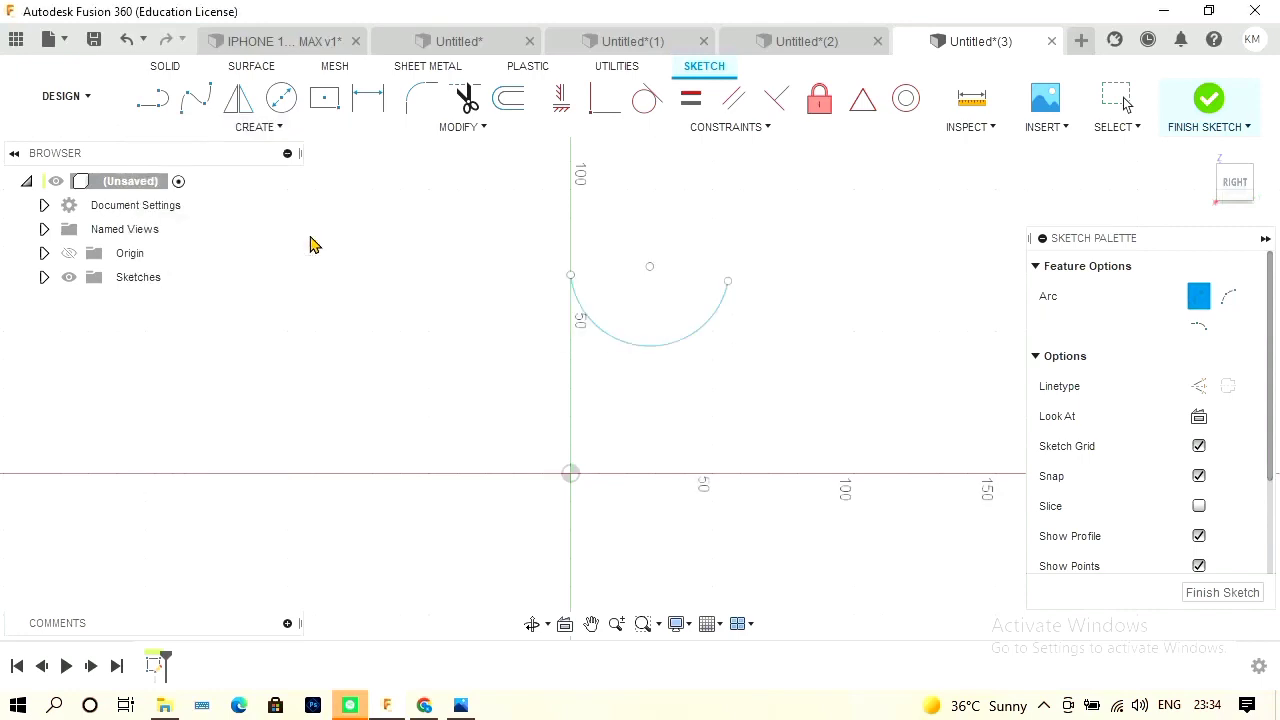
{"action": "left_click", "coordinate": [570, 473]}
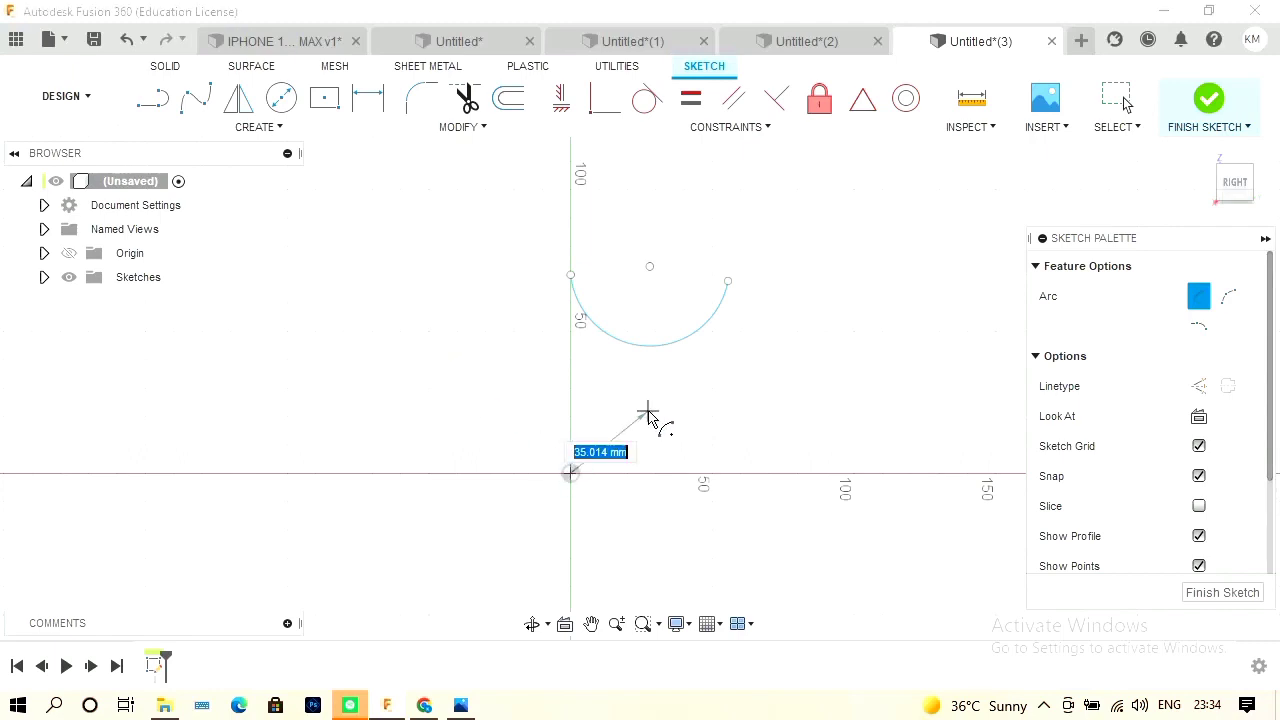
{"action": "left_click", "coordinate": [784, 475]}
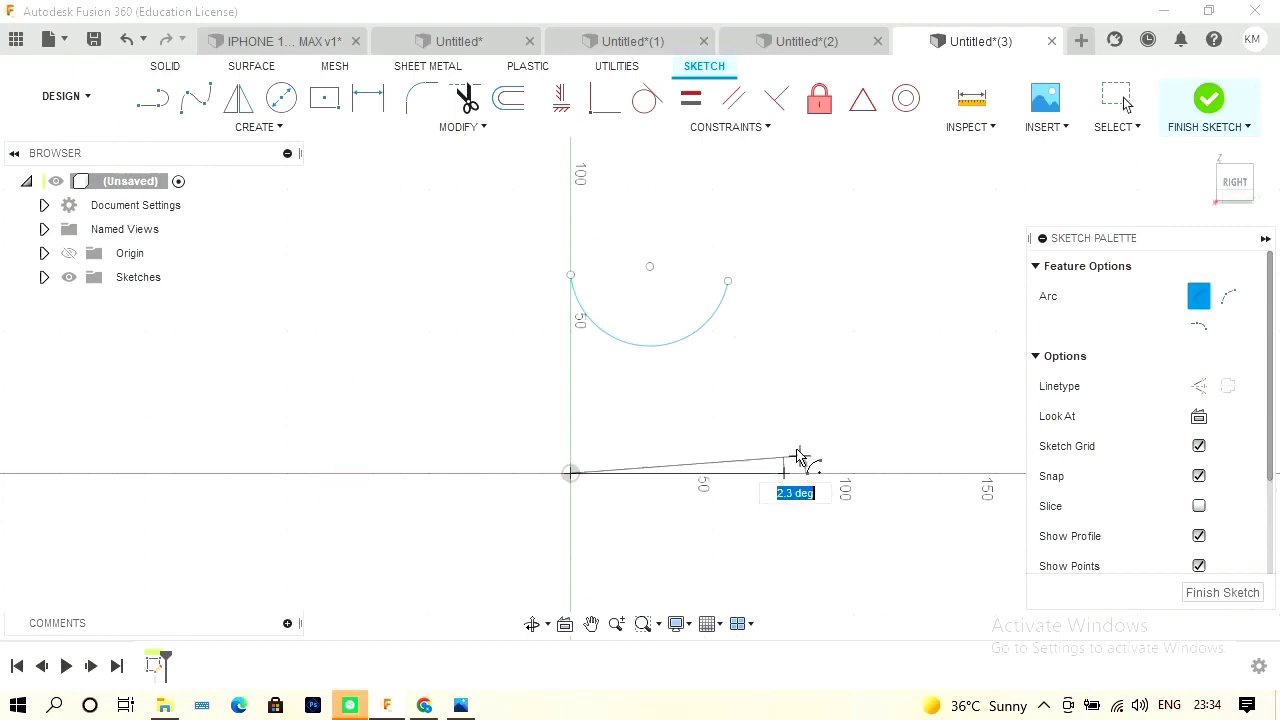
{"action": "left_click", "coordinate": [744, 358]}
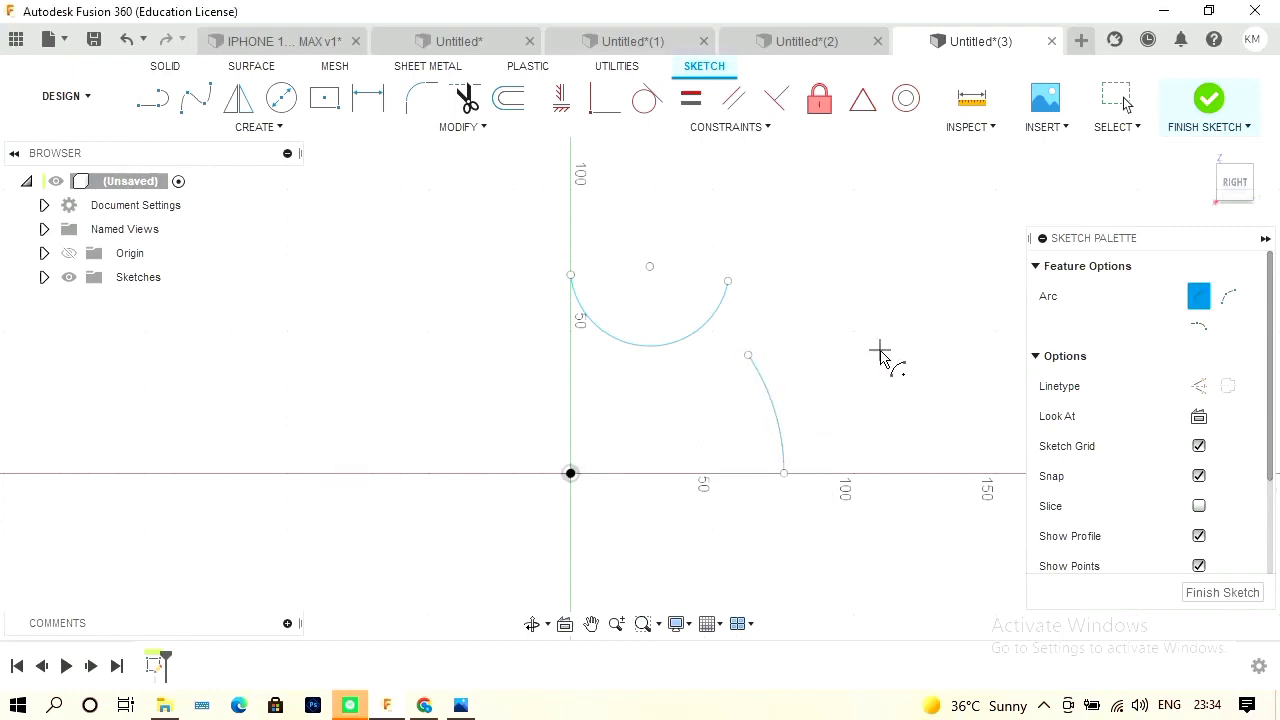
Sketch a horizontal line above the horizontal axis, on the left side of the vertical axis.
{"action": "left_click", "coordinate": [229, 130]}
{"action": "mouse_move", "coordinate": [265, 242]}
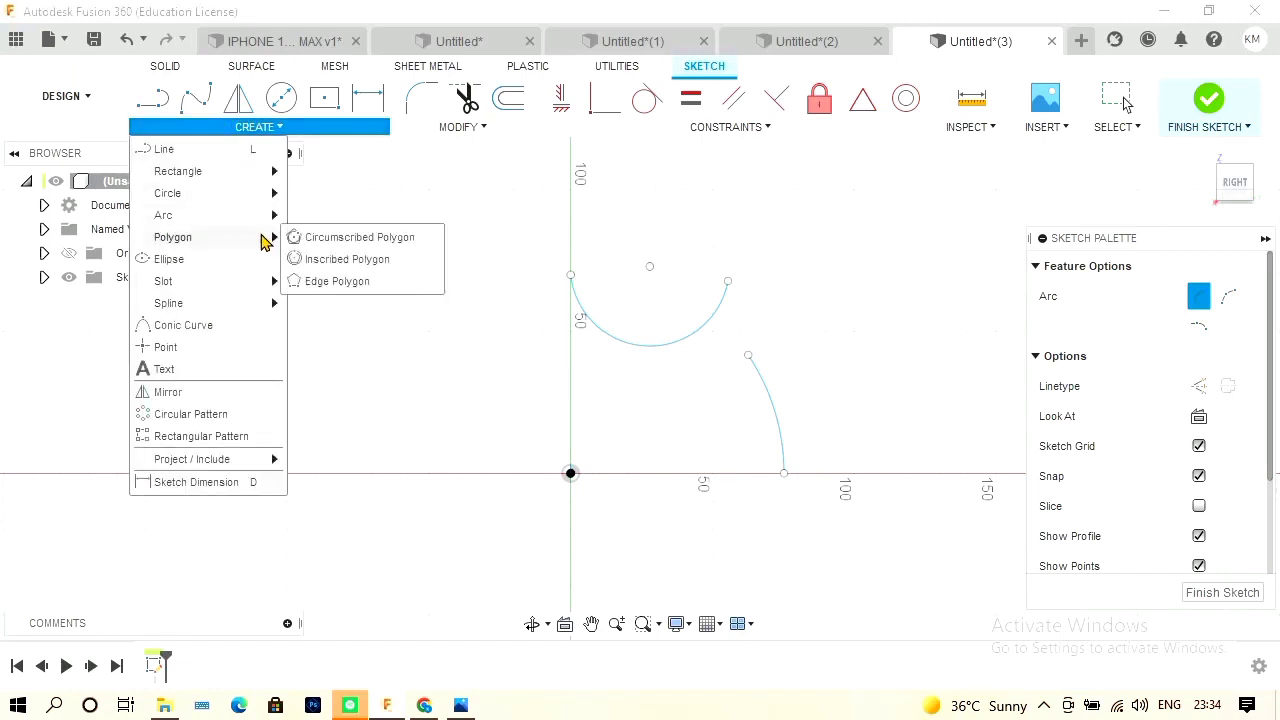
{"action": "mouse_move", "coordinate": [268, 220]}
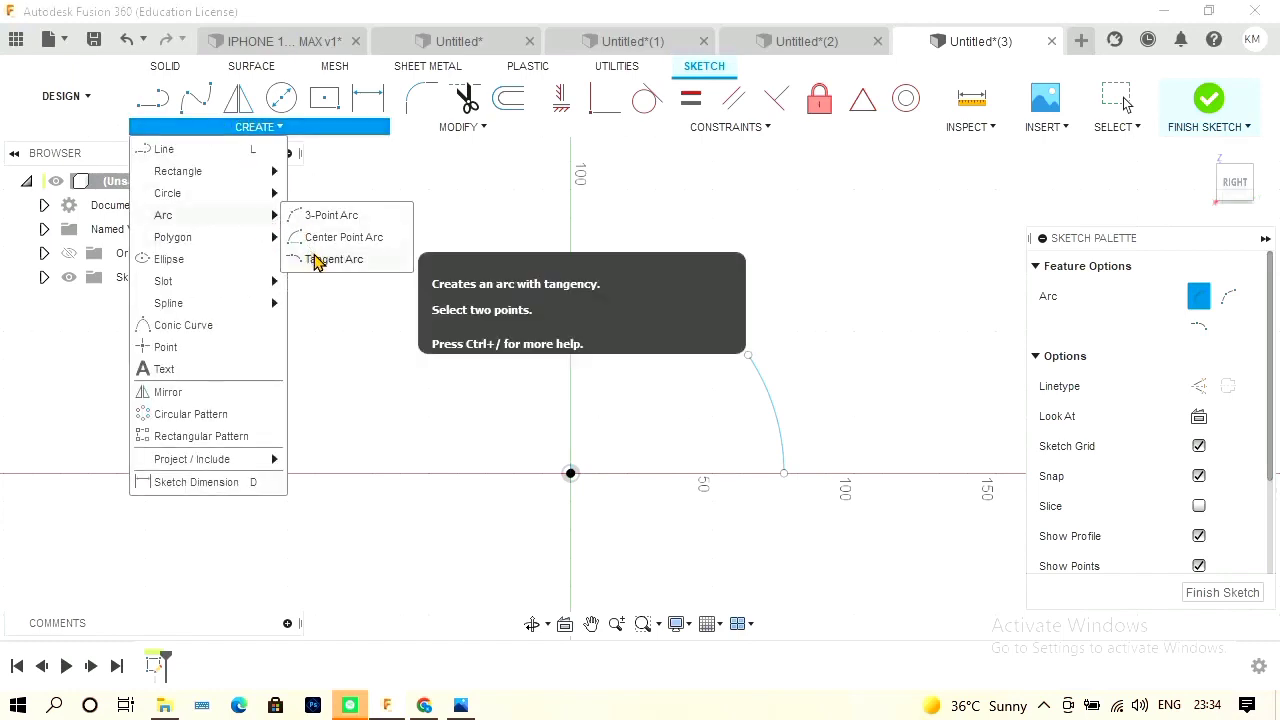
{"action": "left_click", "coordinate": [318, 262]}
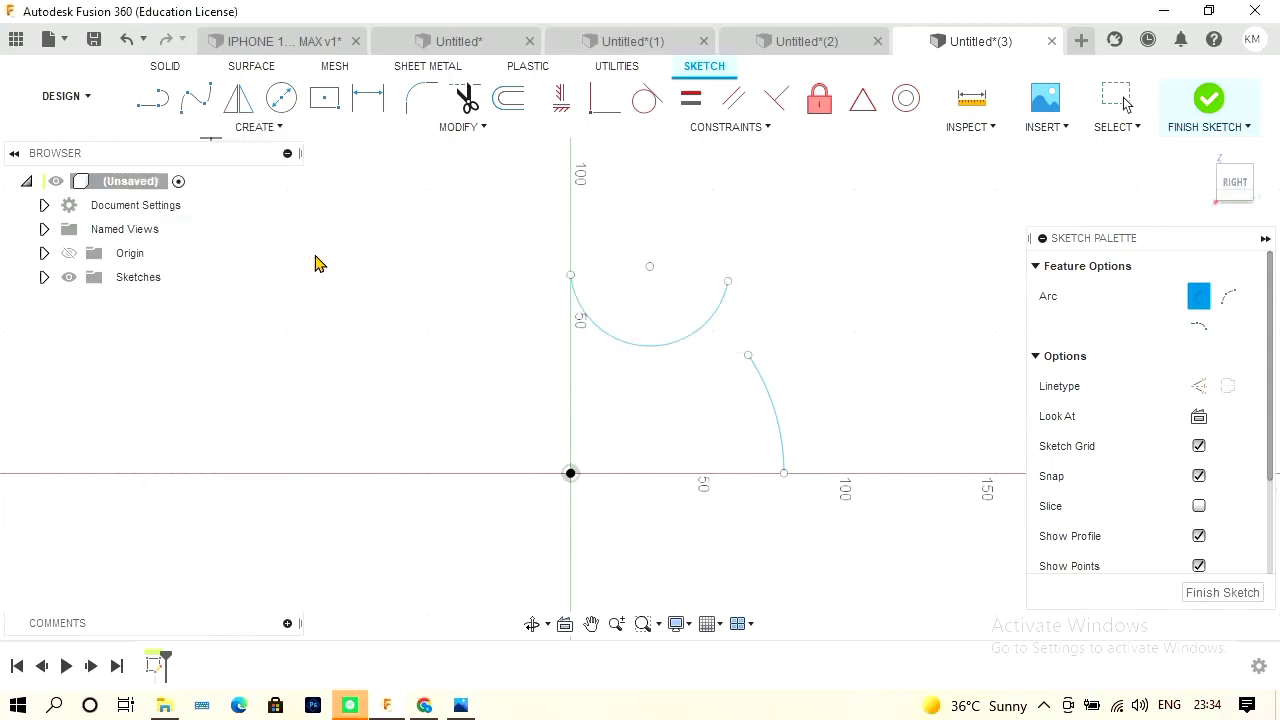
{"action": "left_click", "coordinate": [160, 100]}
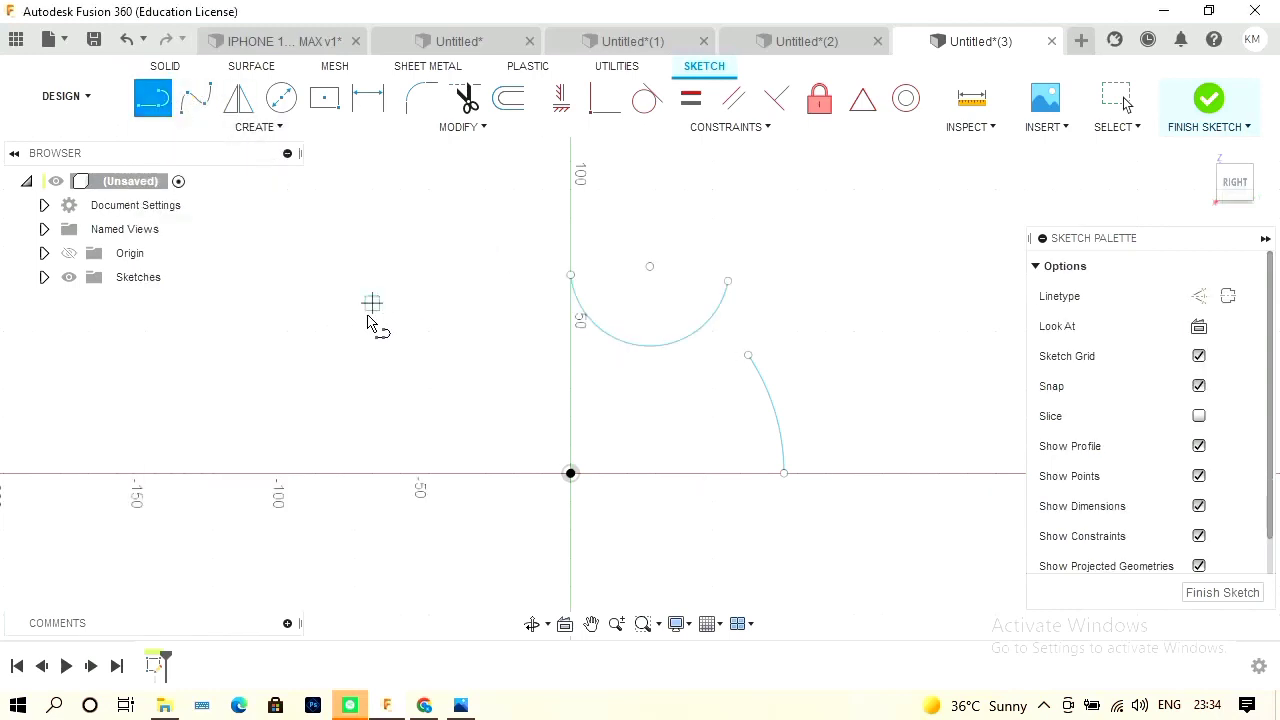
{"action": "left_click", "coordinate": [344, 360]}
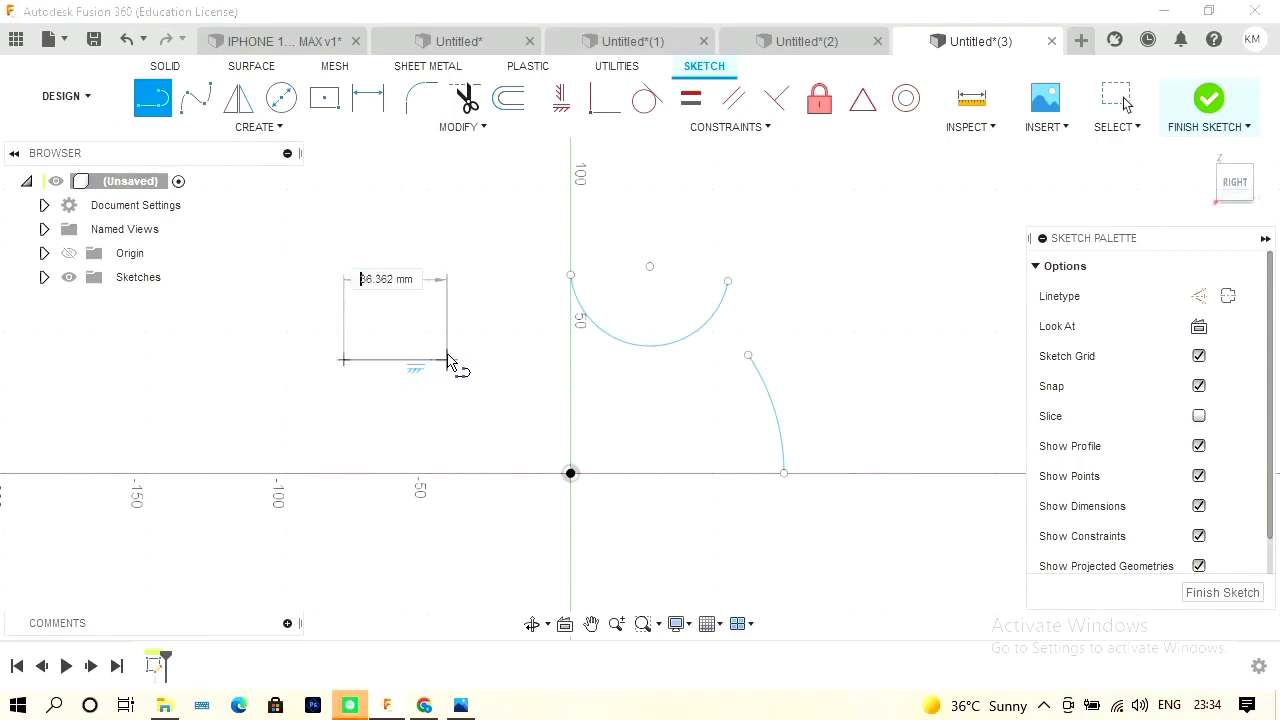
{"action": "left_click", "coordinate": [485, 360]}
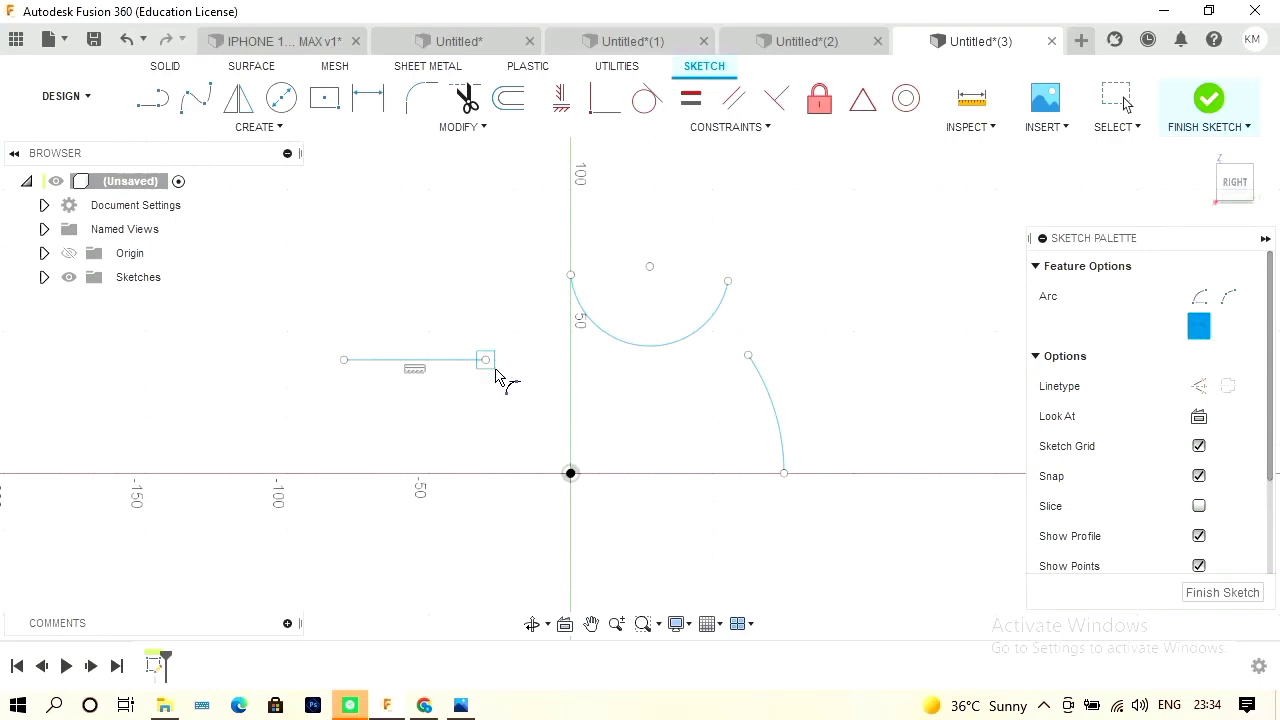
Sketch a tangent arc from the horizontal line's right end, curving down to a point below the horizontal axis.
{"action": "left_click", "coordinate": [487, 362]}
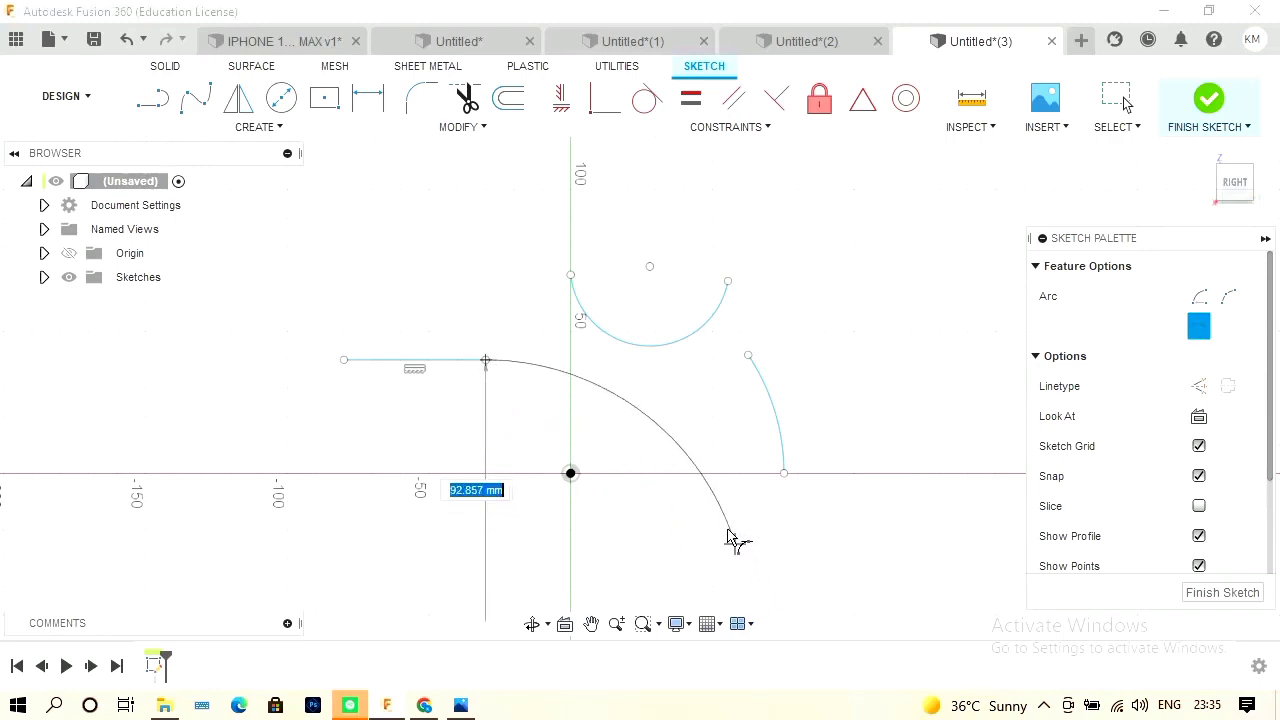
{"action": "left_click", "coordinate": [703, 508]}
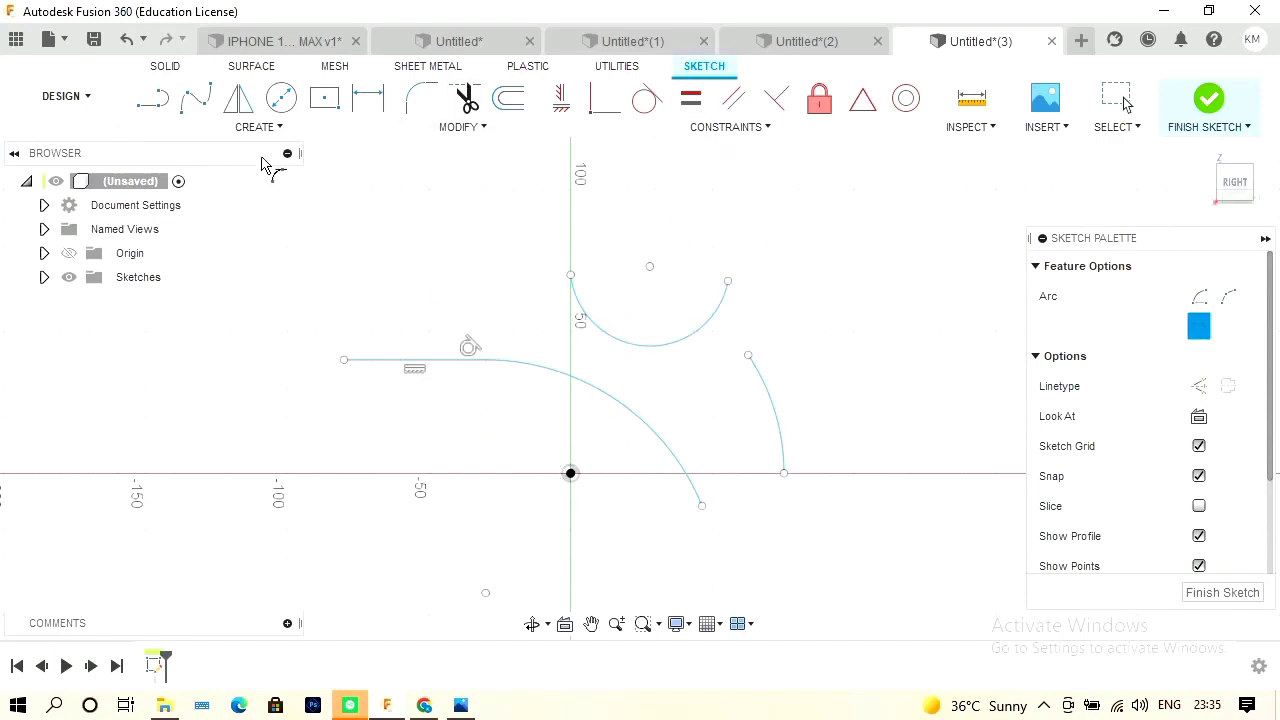
{"action": "left_click", "coordinate": [281, 133]}
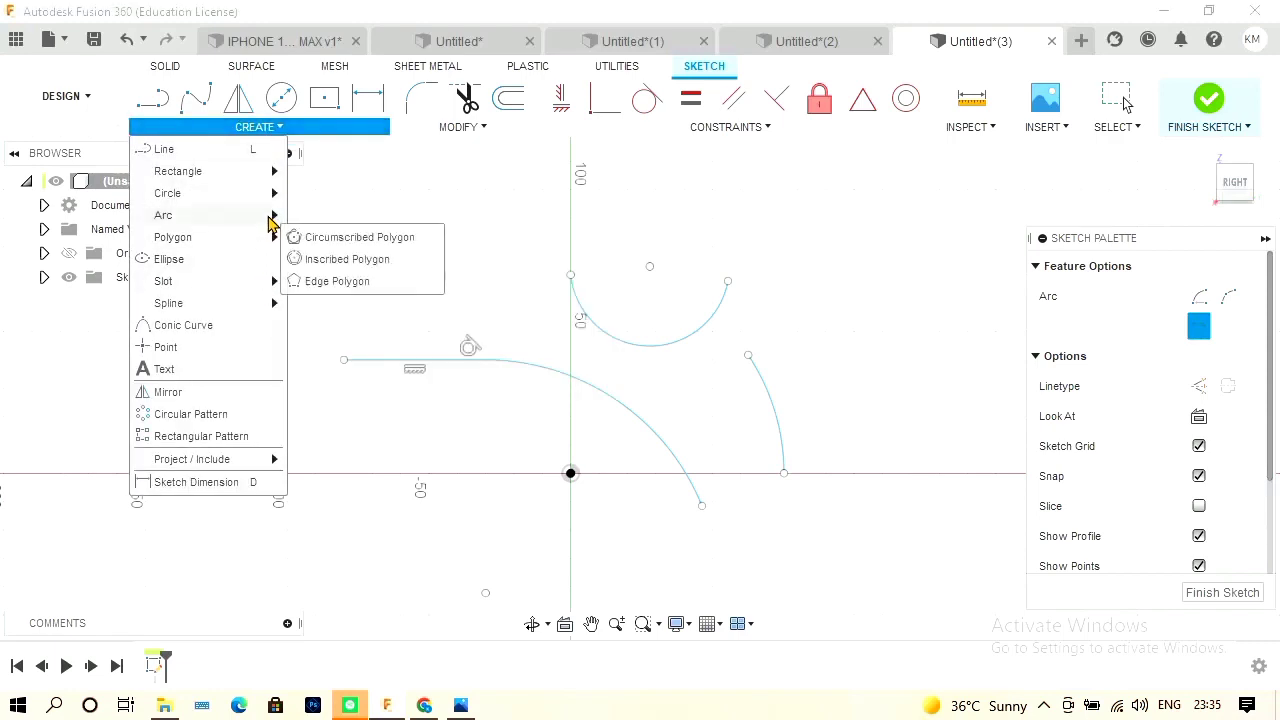
{"action": "mouse_move", "coordinate": [268, 240]}
{"action": "left_click", "coordinate": [451, 217]}
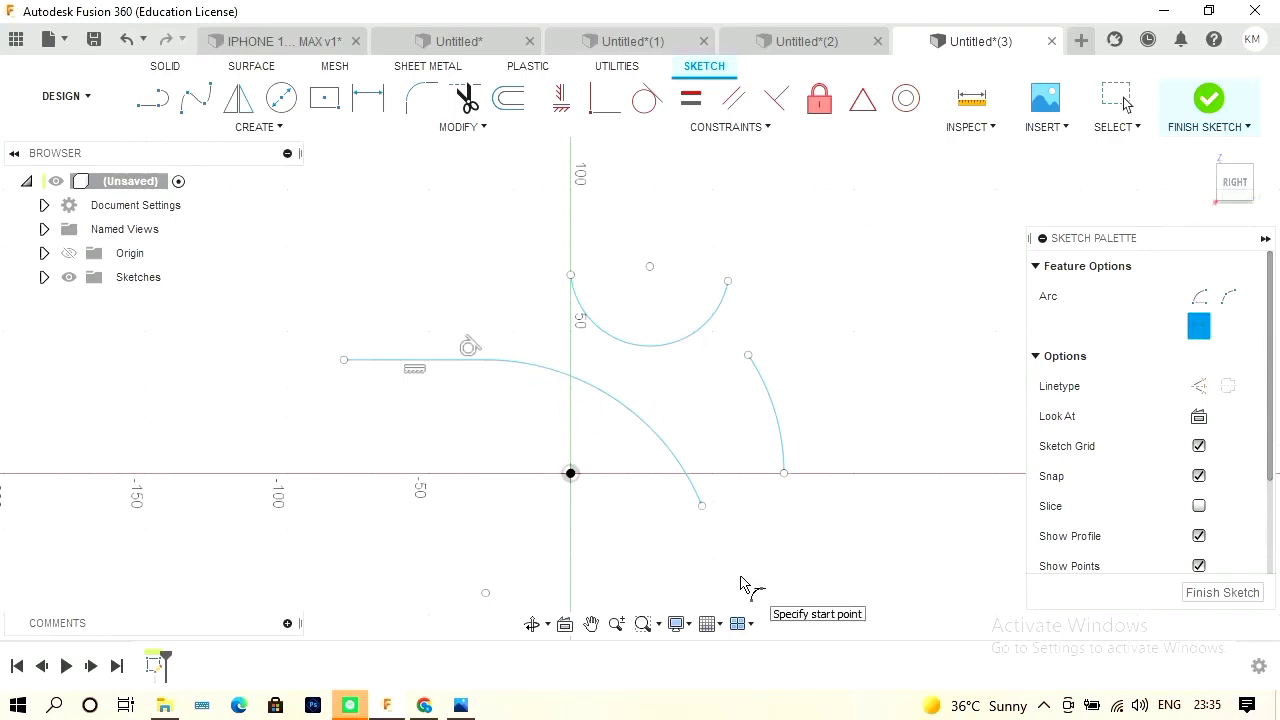
{"action": "key", "text": "Escape"}
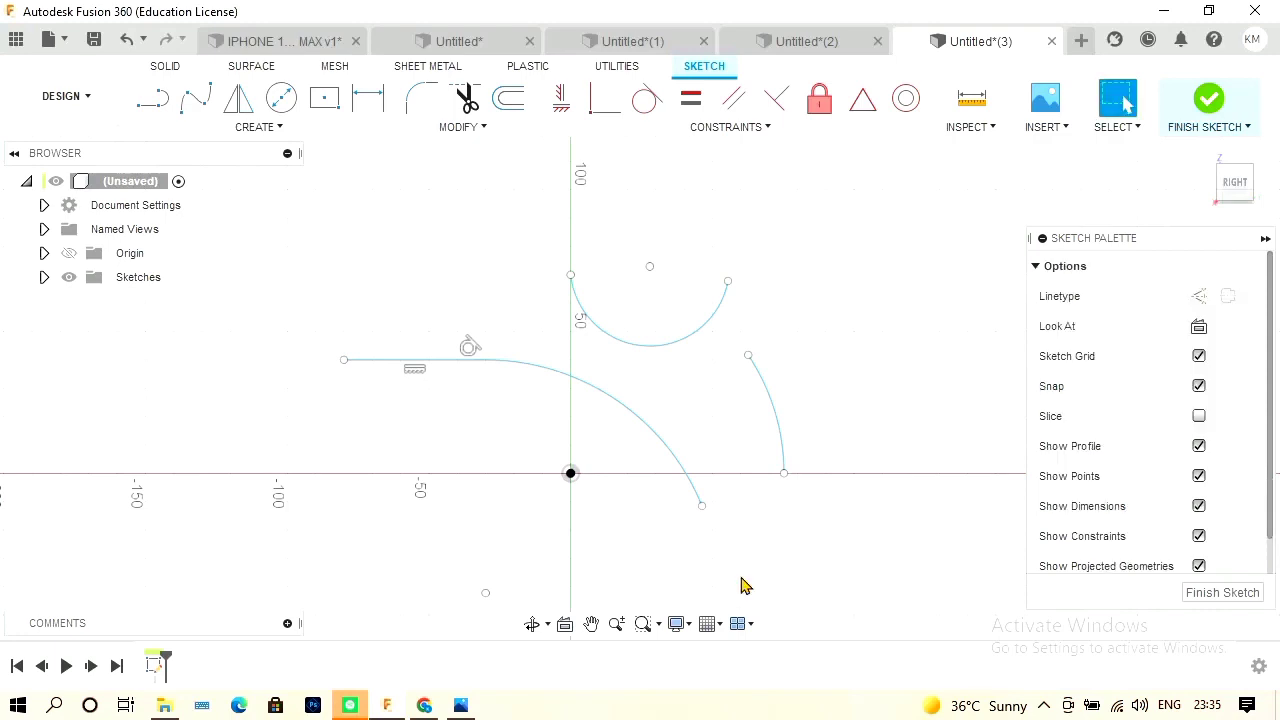
Try out window and crossing selections on the sketched line and arcs, clearing selections between attempts.
{"action": "left_click_drag", "start_coordinate": [741, 578], "coordinate": [471, 280]}
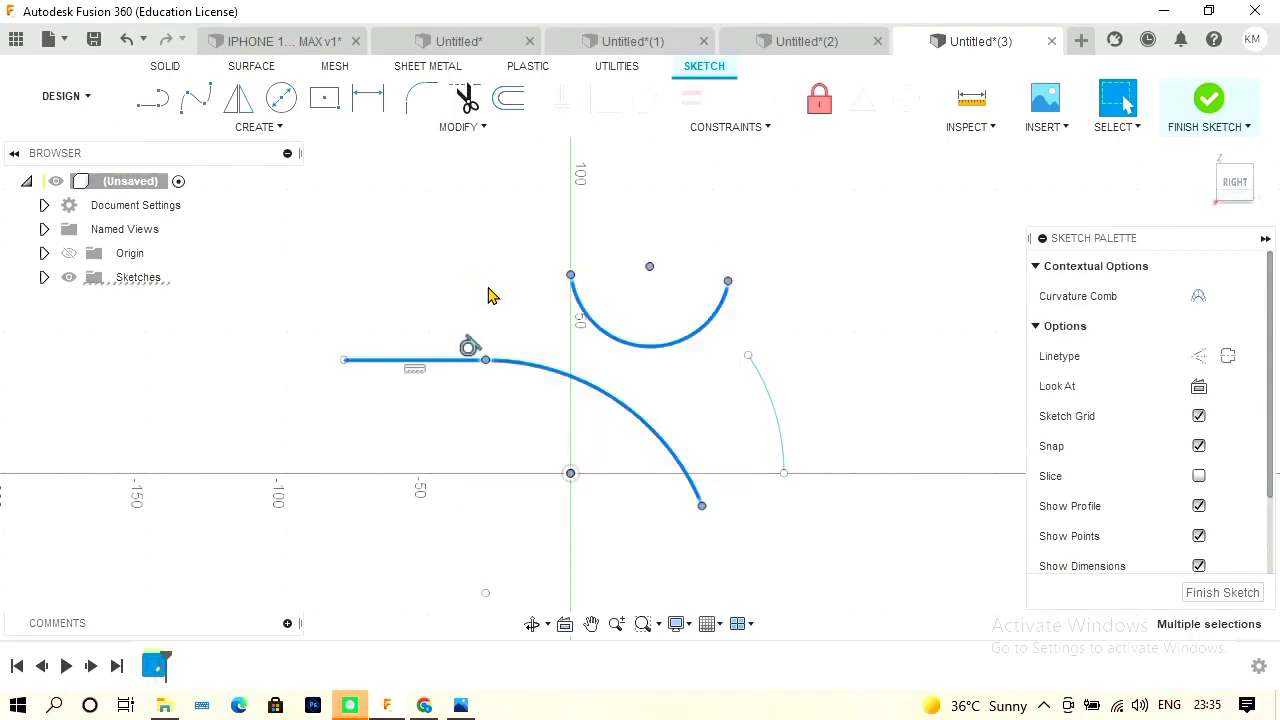
{"action": "key", "text": "Escape"}
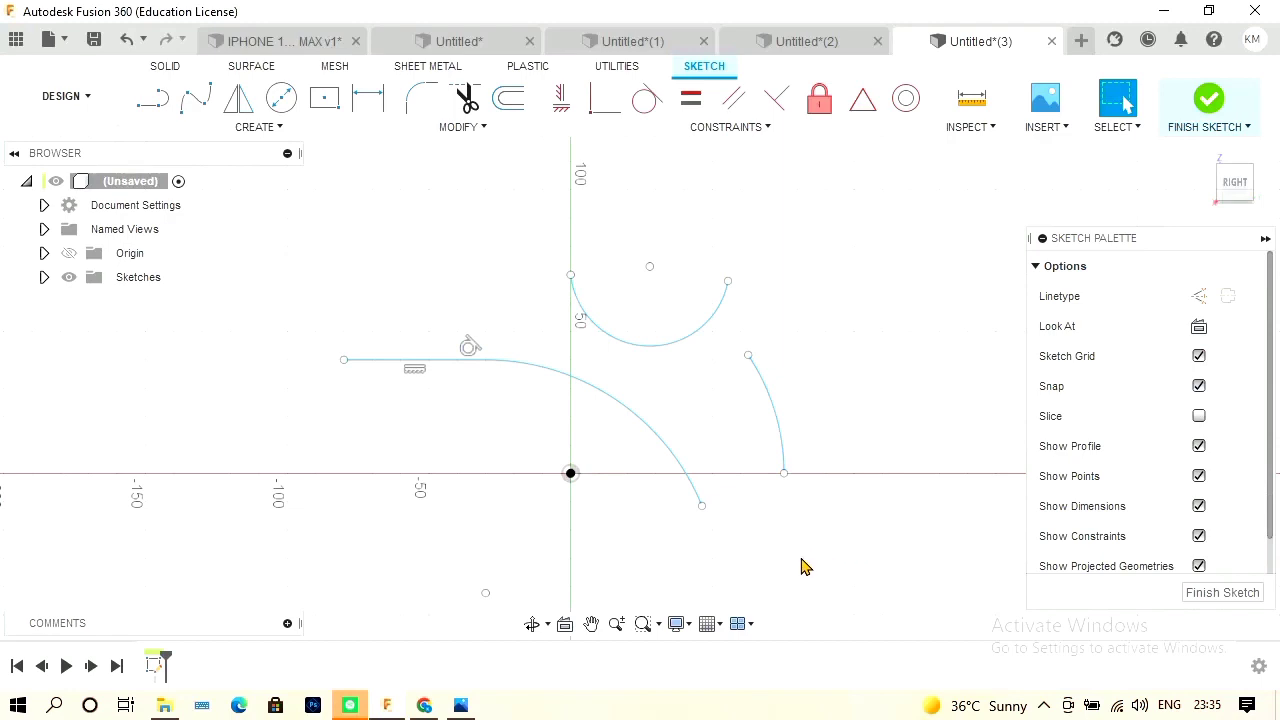
{"action": "left_click_drag", "start_coordinate": [720, 531], "coordinate": [648, 464]}
{"action": "left_click_drag", "start_coordinate": [641, 409], "coordinate": [643, 408]}
{"action": "key", "text": "Escape"}
{"action": "mouse_move", "coordinate": [492, 281]}
{"action": "left_mouse_down"}
{"action": "mouse_move", "coordinate": [617, 352]}
{"action": "mouse_move", "coordinate": [707, 383]}
{"action": "left_mouse_up"}
{"action": "mouse_move", "coordinate": [248, 246]}
{"action": "left_mouse_down"}
{"action": "mouse_move", "coordinate": [518, 279]}
{"action": "mouse_move", "coordinate": [647, 275]}
{"action": "mouse_move", "coordinate": [633, 400]}
{"action": "left_mouse_up"}
{"action": "key", "text": "Escape"}
{"action": "mouse_move", "coordinate": [694, 541]}
{"action": "left_mouse_down"}
{"action": "mouse_move", "coordinate": [591, 371]}
{"action": "mouse_move", "coordinate": [703, 214]}
{"action": "mouse_move", "coordinate": [684, 255]}
{"action": "mouse_move", "coordinate": [797, 349]}
{"action": "mouse_move", "coordinate": [756, 303]}
{"action": "left_mouse_up"}
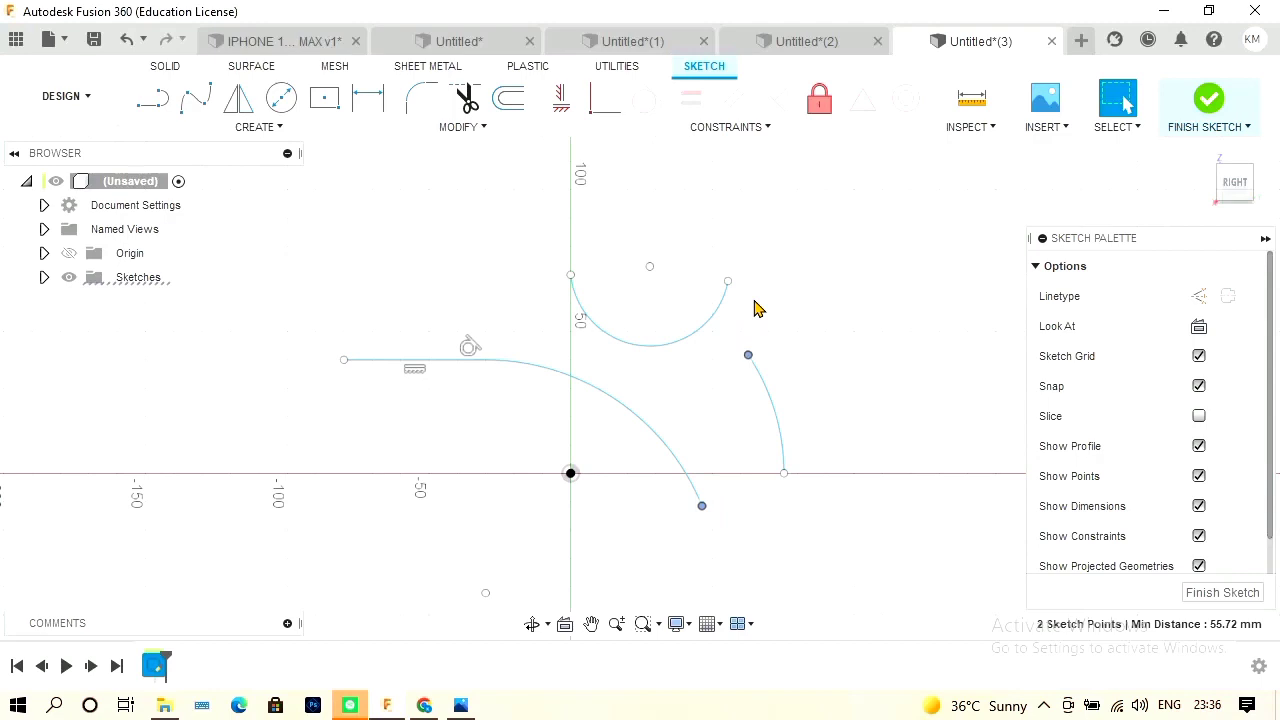
{"action": "mouse_move", "coordinate": [683, 539]}
{"action": "left_mouse_down"}
{"action": "mouse_move", "coordinate": [680, 349]}
{"action": "mouse_move", "coordinate": [711, 294]}
{"action": "mouse_move", "coordinate": [766, 303]}
{"action": "left_mouse_up"}
Select all three arcs and the line, and delete them to empty the sketch.
{"action": "mouse_move", "coordinate": [872, 495]}
{"action": "left_mouse_down"}
{"action": "mouse_move", "coordinate": [597, 374]}
{"action": "mouse_move", "coordinate": [549, 337]}
{"action": "left_mouse_up"}
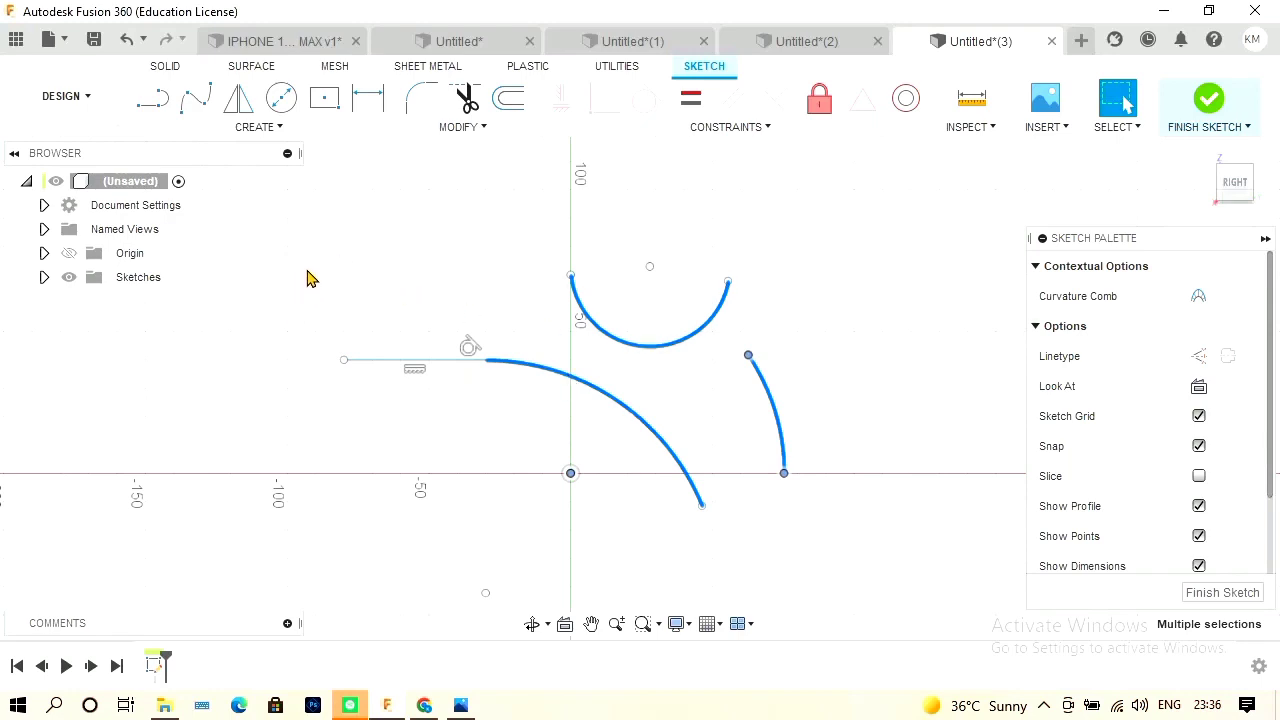
{"action": "key", "text": "Delete"}
{"action": "key", "text": "Delete"}
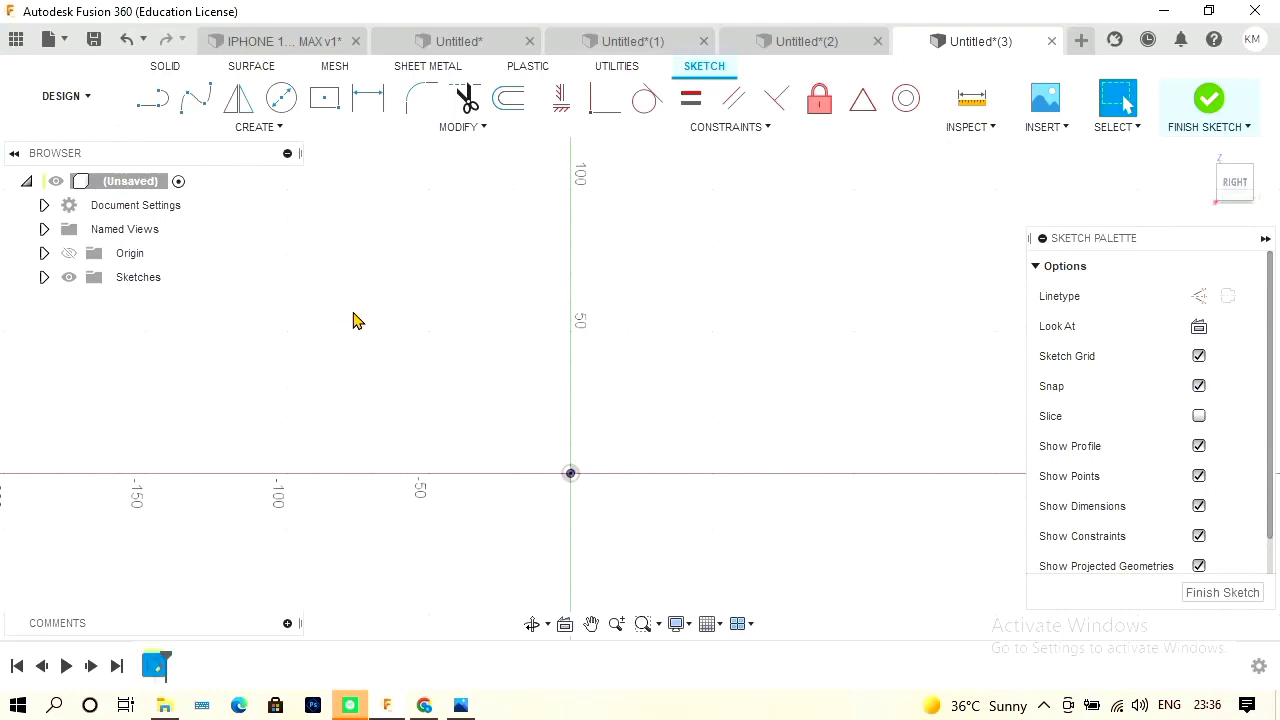
Sketch a circumscribed six-sided polygon centered on the origin, about 112 mm from center to edge.
{"action": "scroll", "coordinate": [474, 377], "scroll_direction": "down", "scroll_amount": 2}
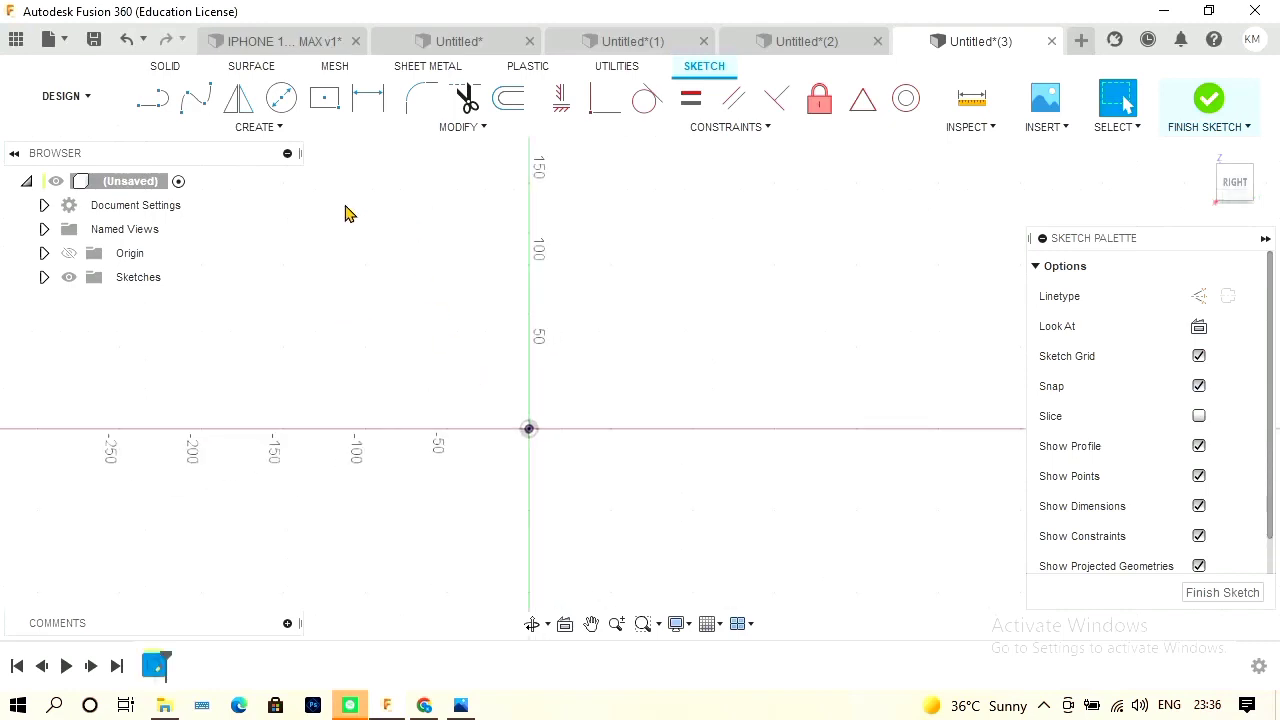
{"action": "left_click", "coordinate": [288, 127]}
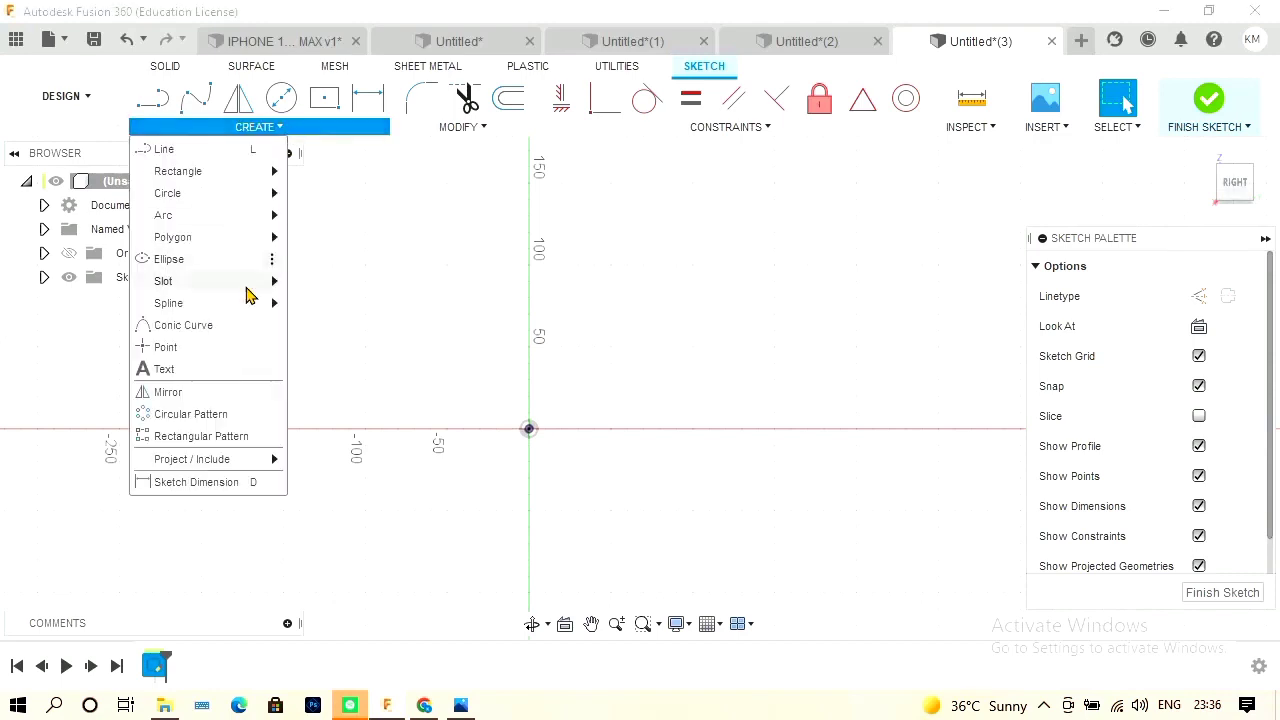
{"action": "mouse_move", "coordinate": [255, 240]}
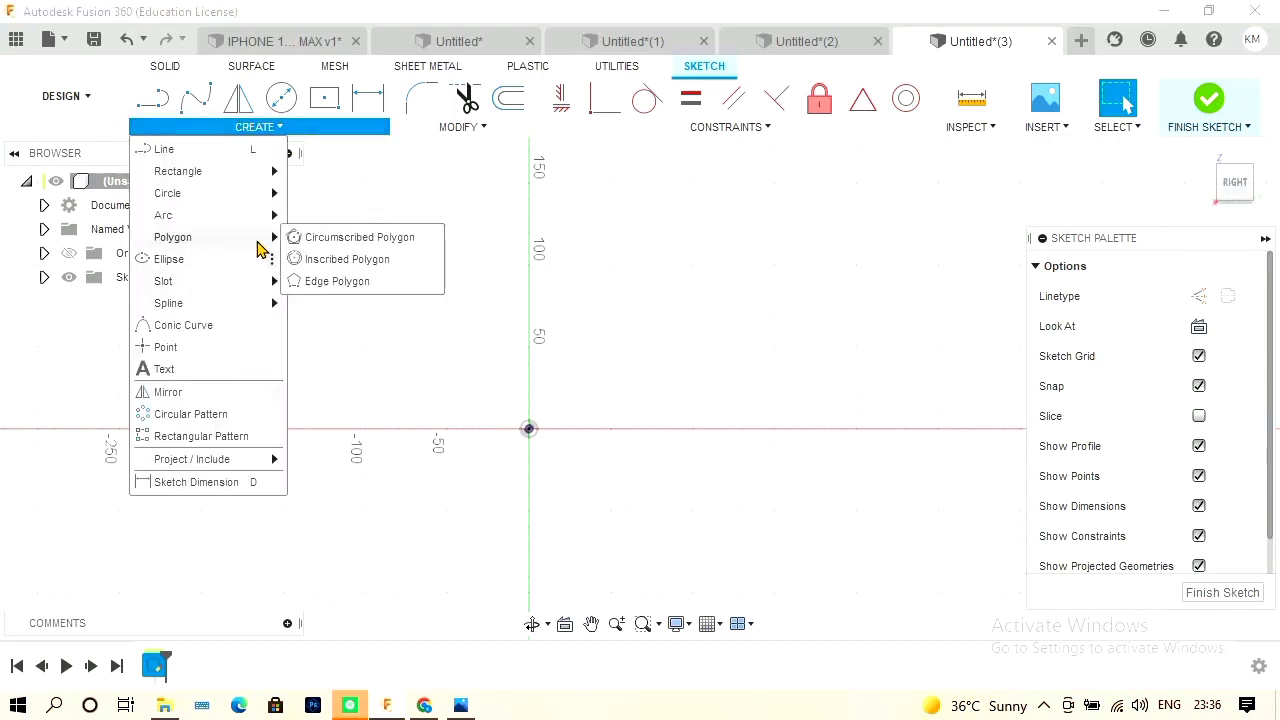
{"action": "left_click", "coordinate": [338, 238]}
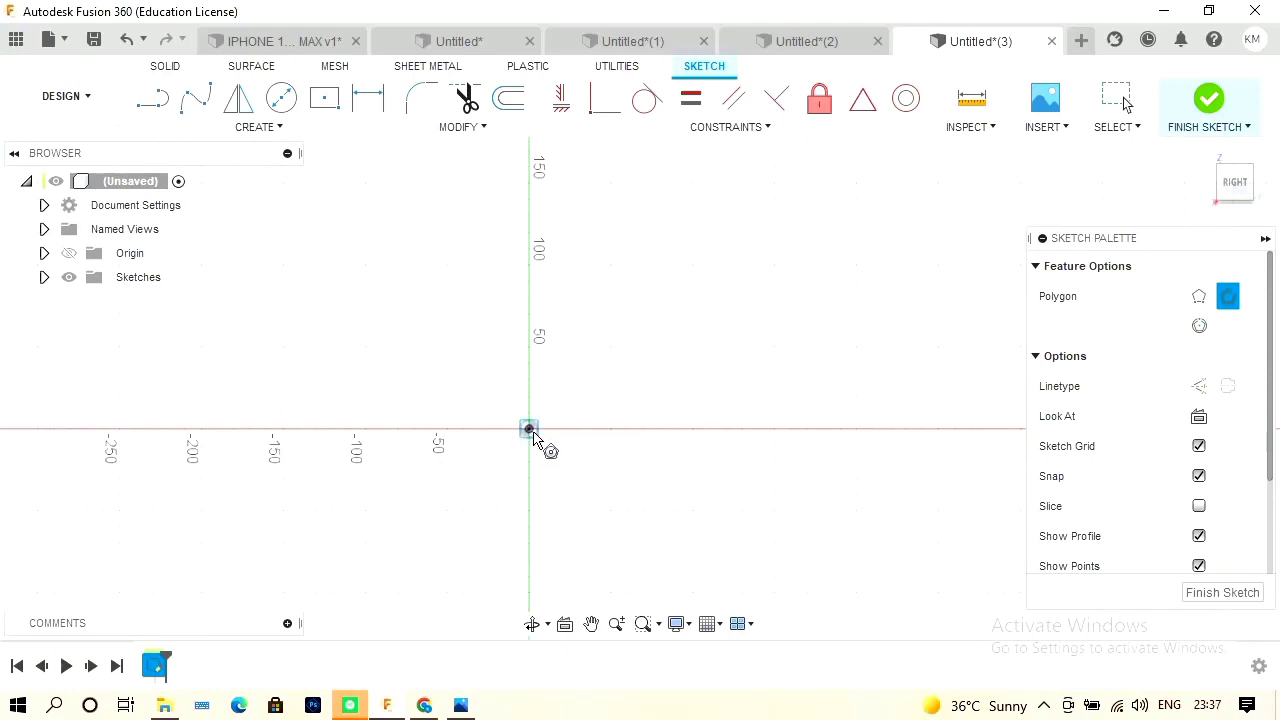
{"action": "left_click", "coordinate": [529, 430]}
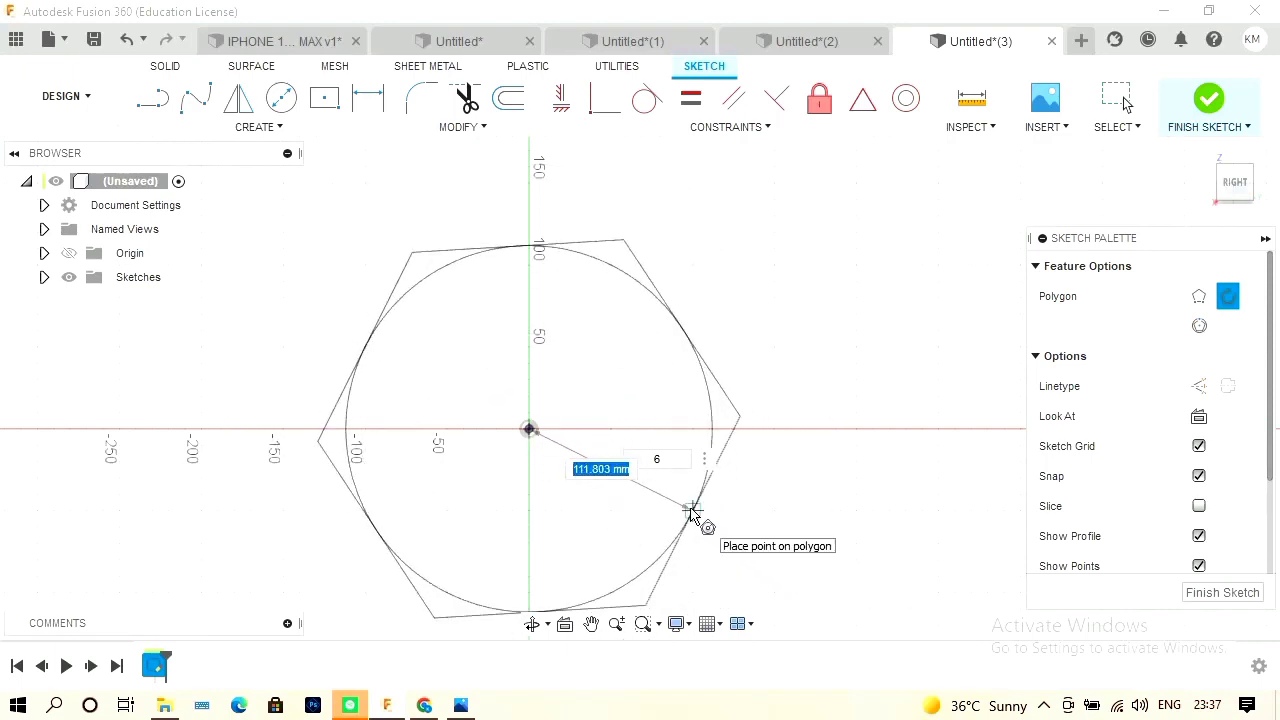
{"action": "left_click", "coordinate": [693, 510]}
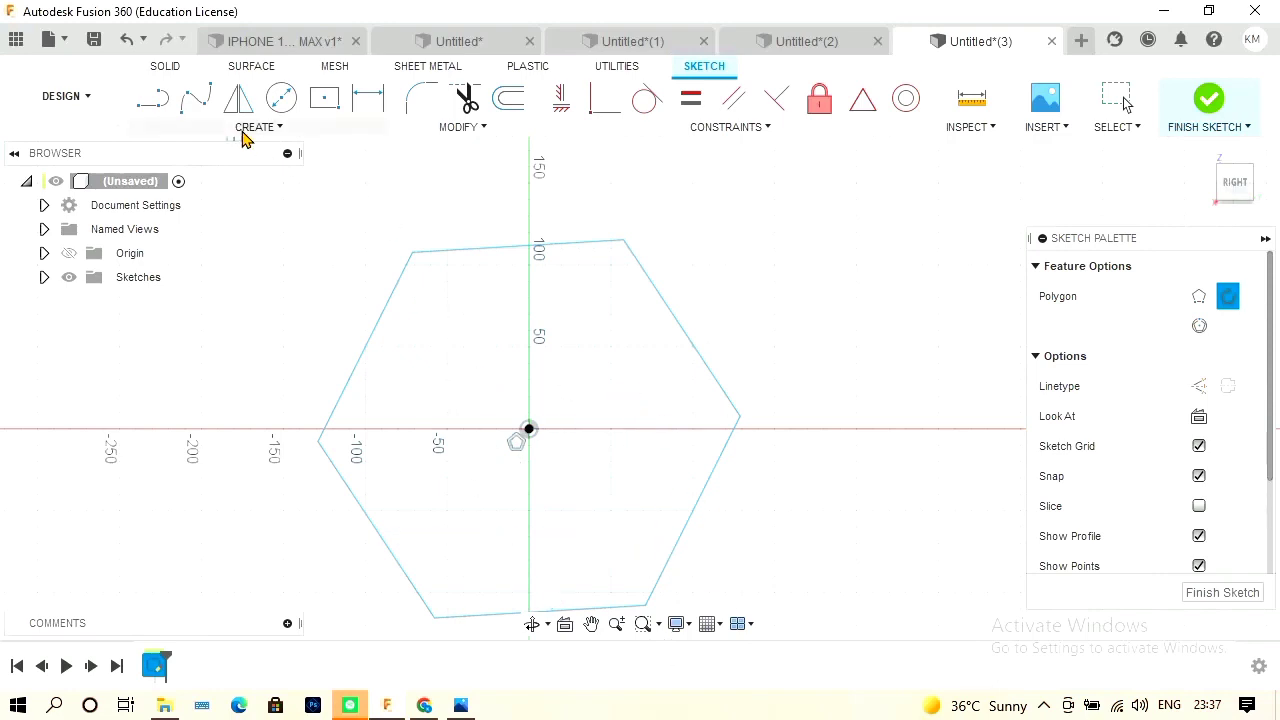
Sketch a circumscribed eight-sided polygon overlapping the hexagon's upper edge, with a center-to-edge distance of 54.655 mm.
{"action": "left_click", "coordinate": [243, 134]}
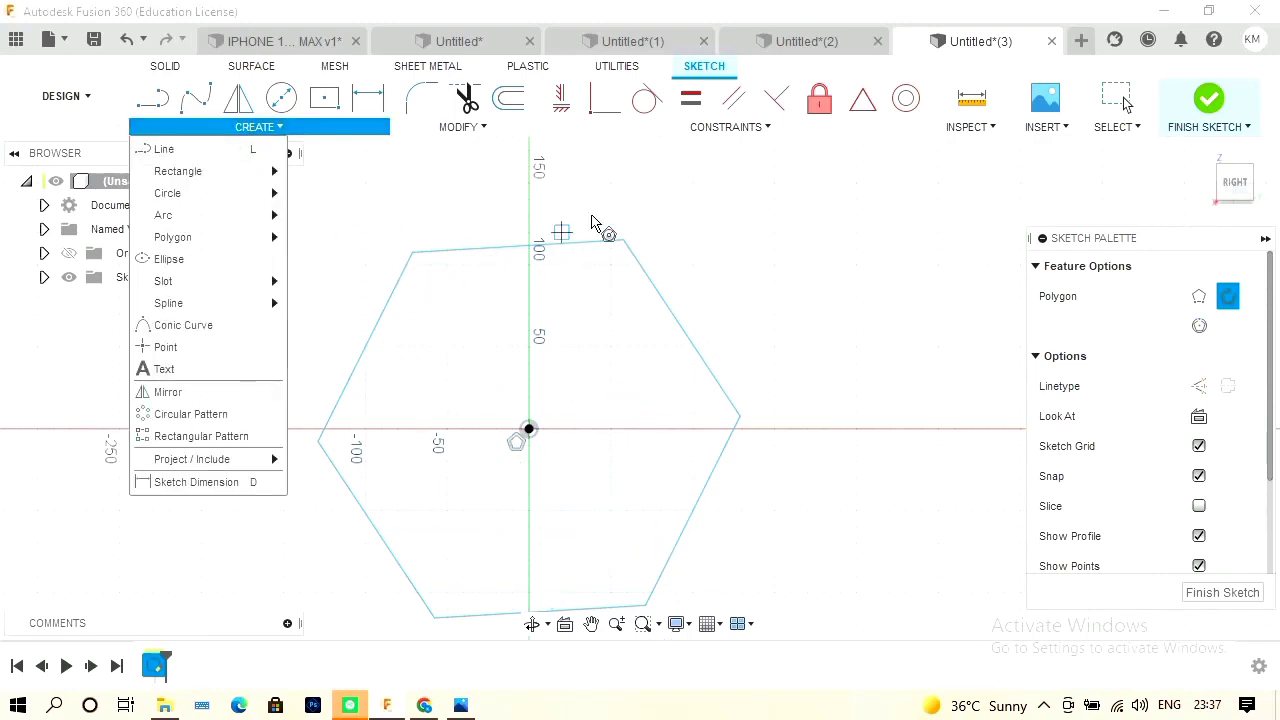
{"action": "scroll", "coordinate": [626, 198], "scroll_direction": "down", "scroll_amount": 1}
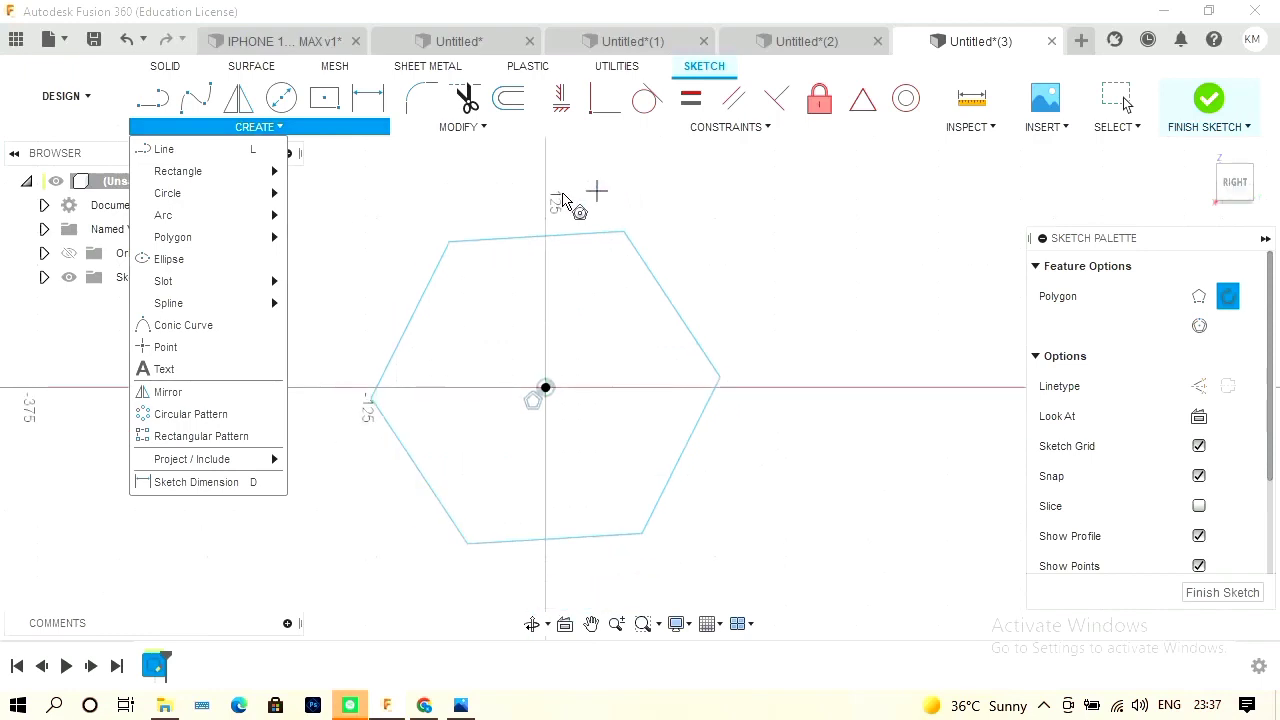
{"action": "left_click", "coordinate": [536, 199]}
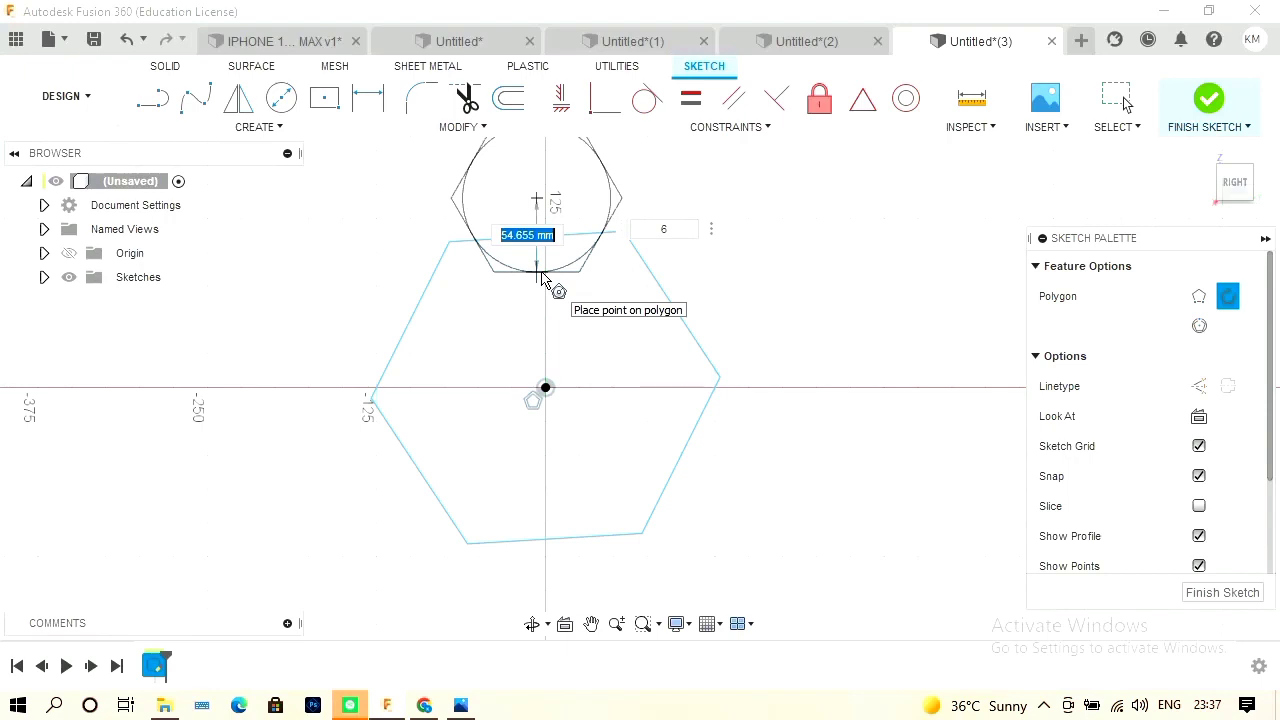
{"action": "key", "text": "Tab"}
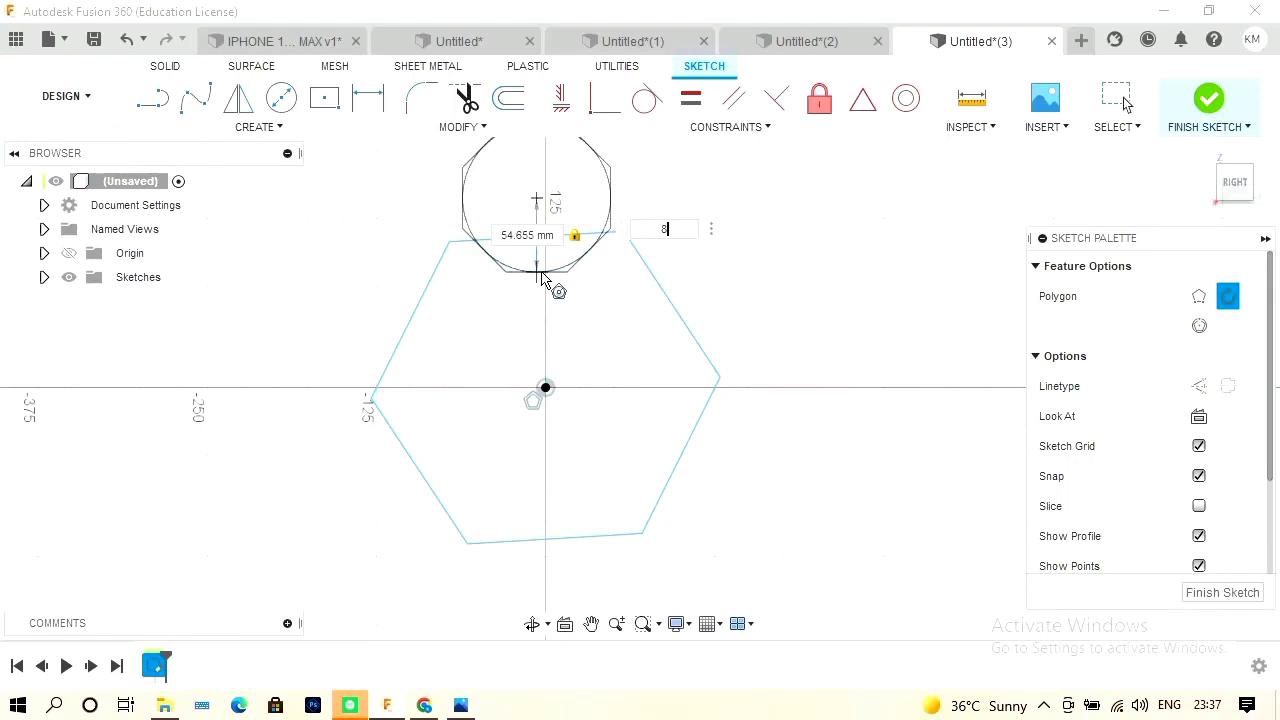
{"action": "left_click", "coordinate": [541, 277]}
{"action": "scroll", "coordinate": [541, 277], "scroll_direction": "down", "scroll_amount": 3}
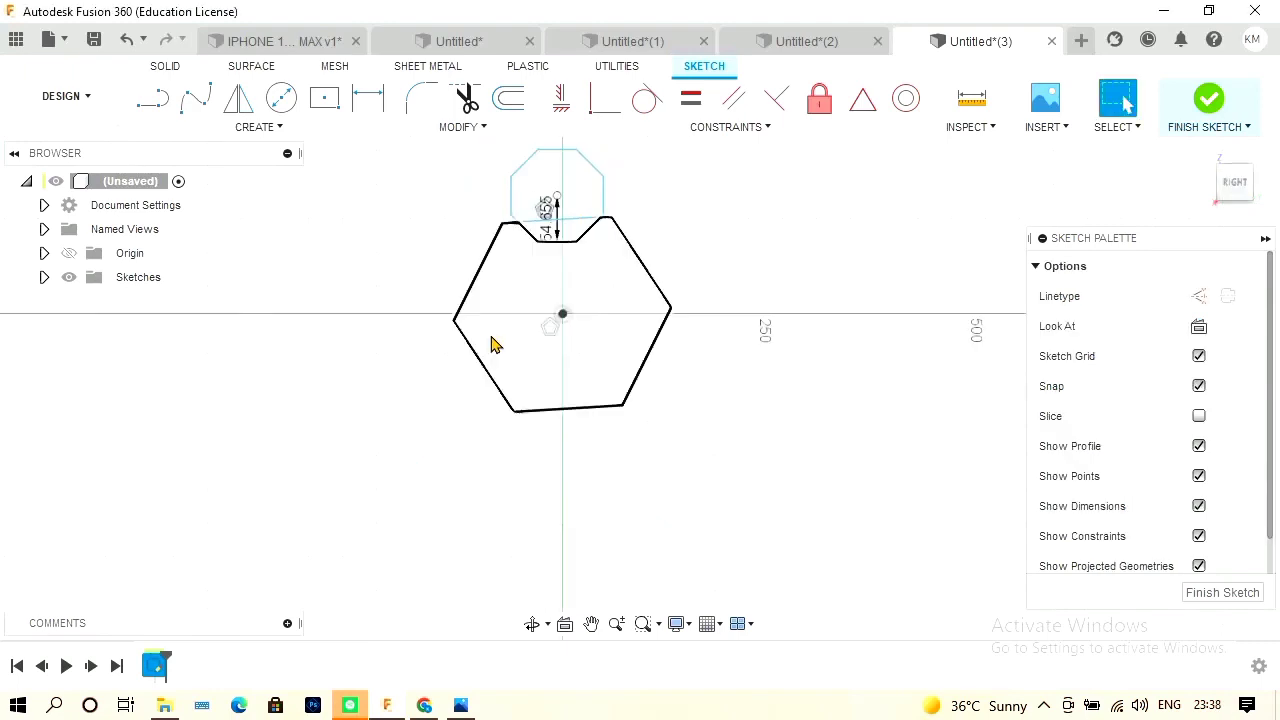
Sketch an inscribed six-sided polygon centered on the horizontal axis, right of the first hexagon, about 129 mm from center to vertex.
{"action": "left_click", "coordinate": [232, 131]}
{"action": "mouse_move", "coordinate": [237, 236]}
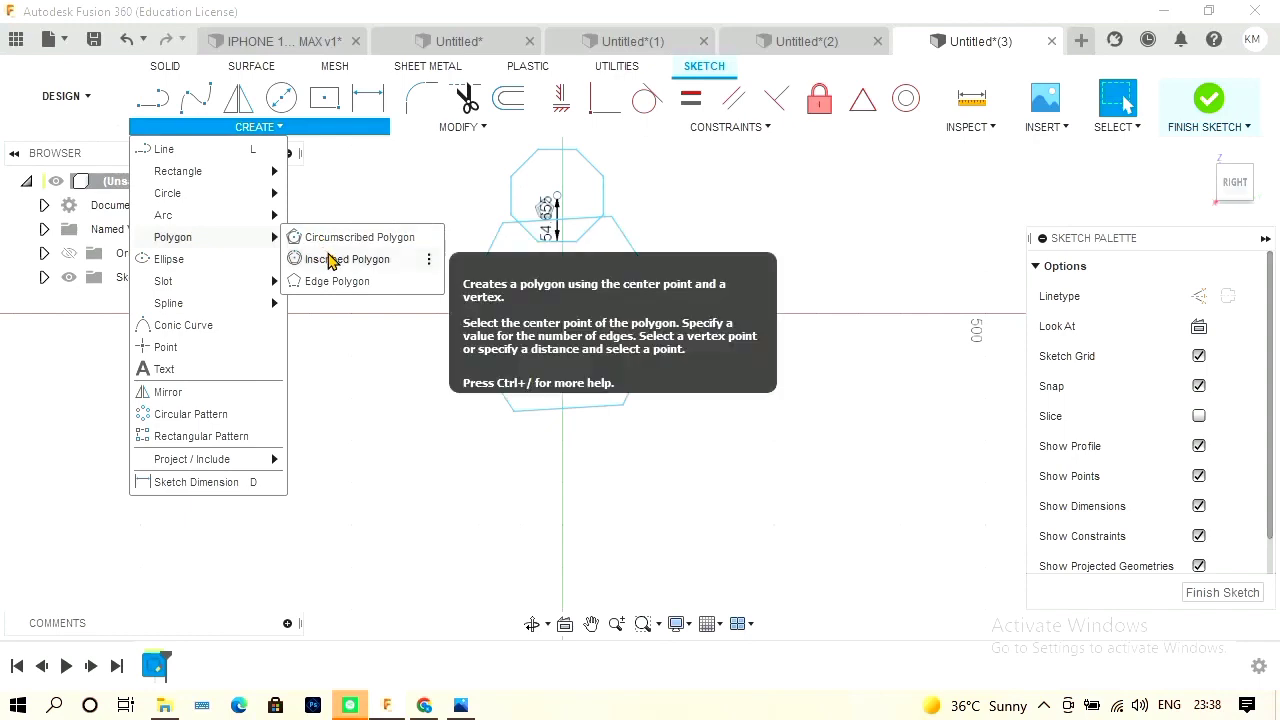
{"action": "left_click", "coordinate": [329, 258]}
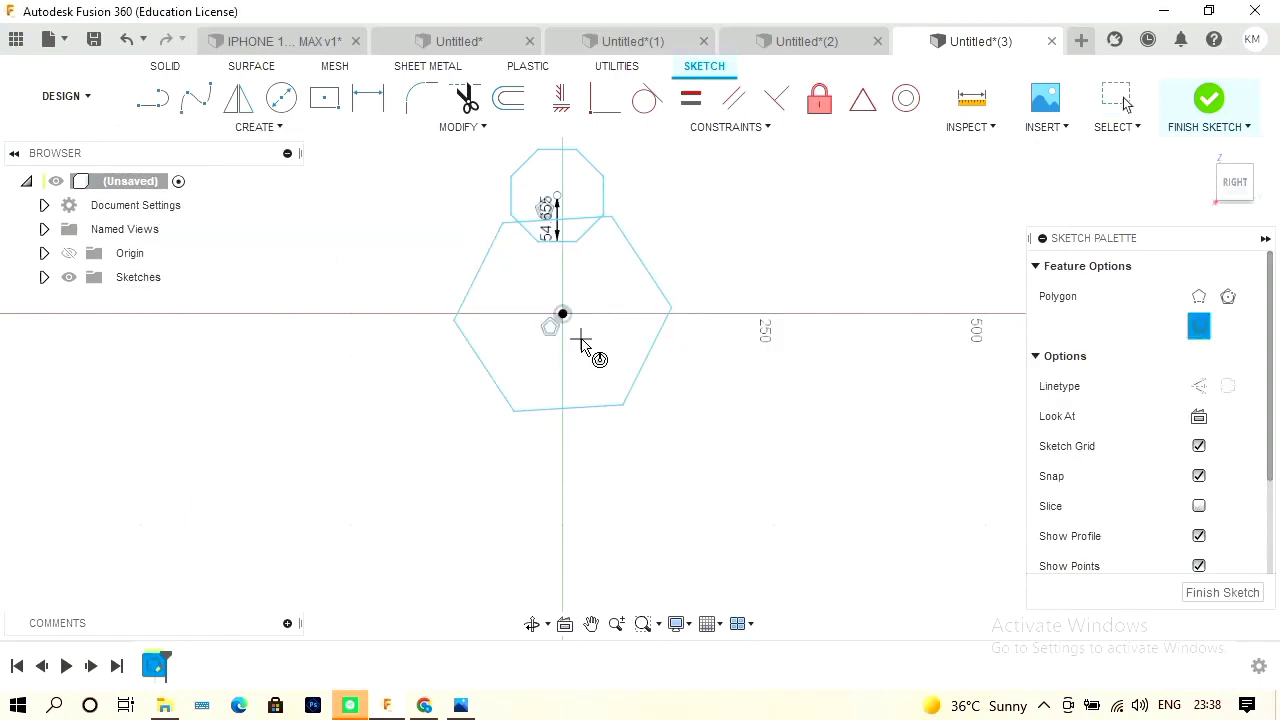
{"action": "left_click", "coordinate": [817, 313]}
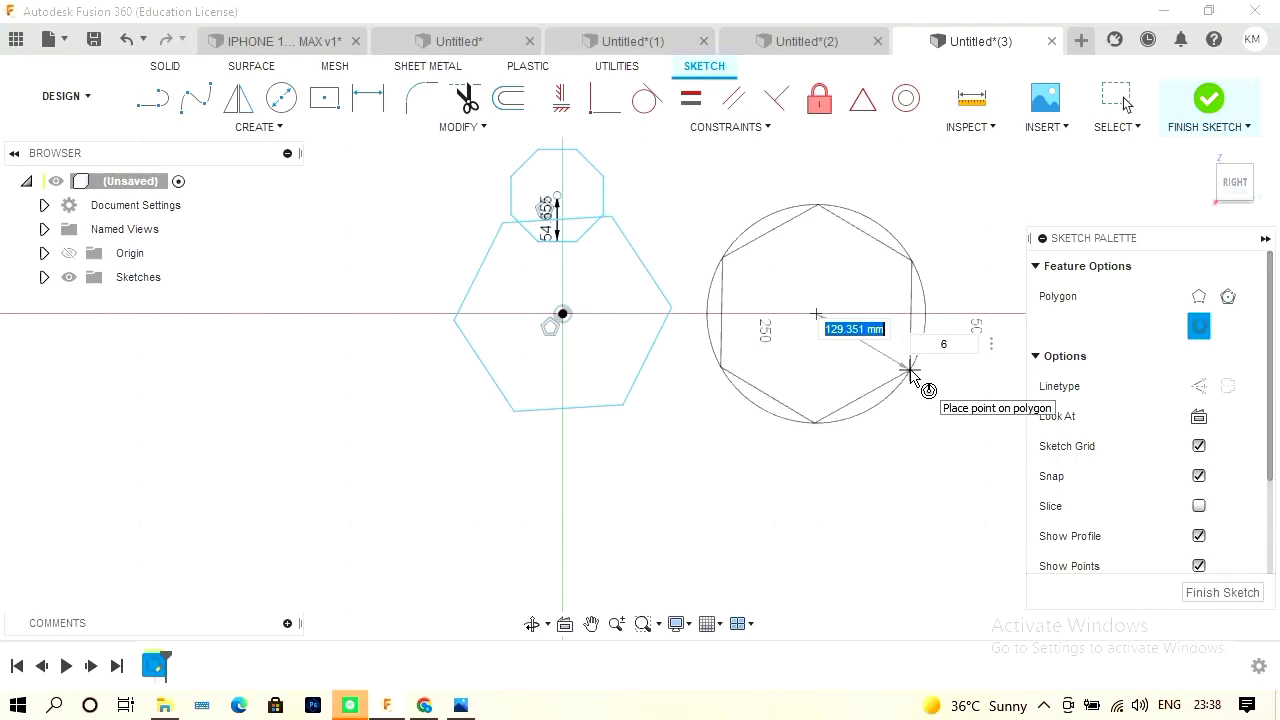
{"action": "left_click", "coordinate": [910, 372]}
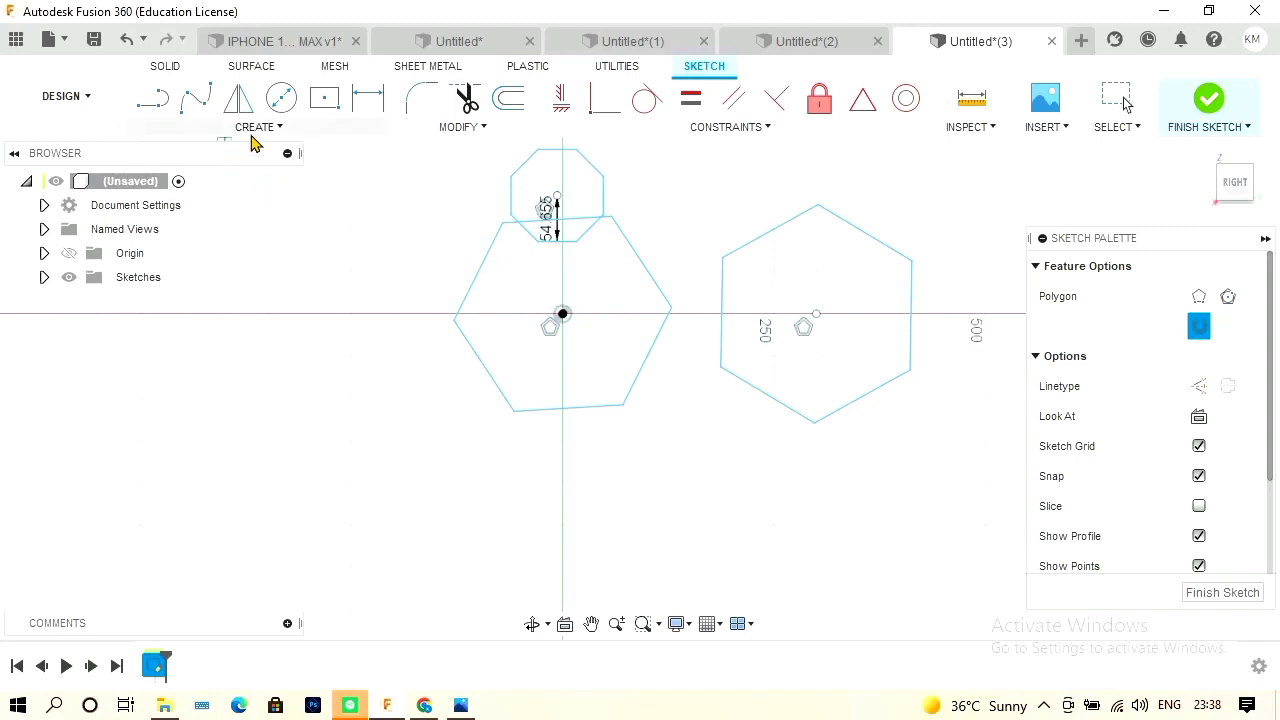
Sketch a five-sided edge polygon left of the origin, its base about 150 mm long on the horizontal axis, trying other side counts first.
{"action": "left_click", "coordinate": [256, 128]}
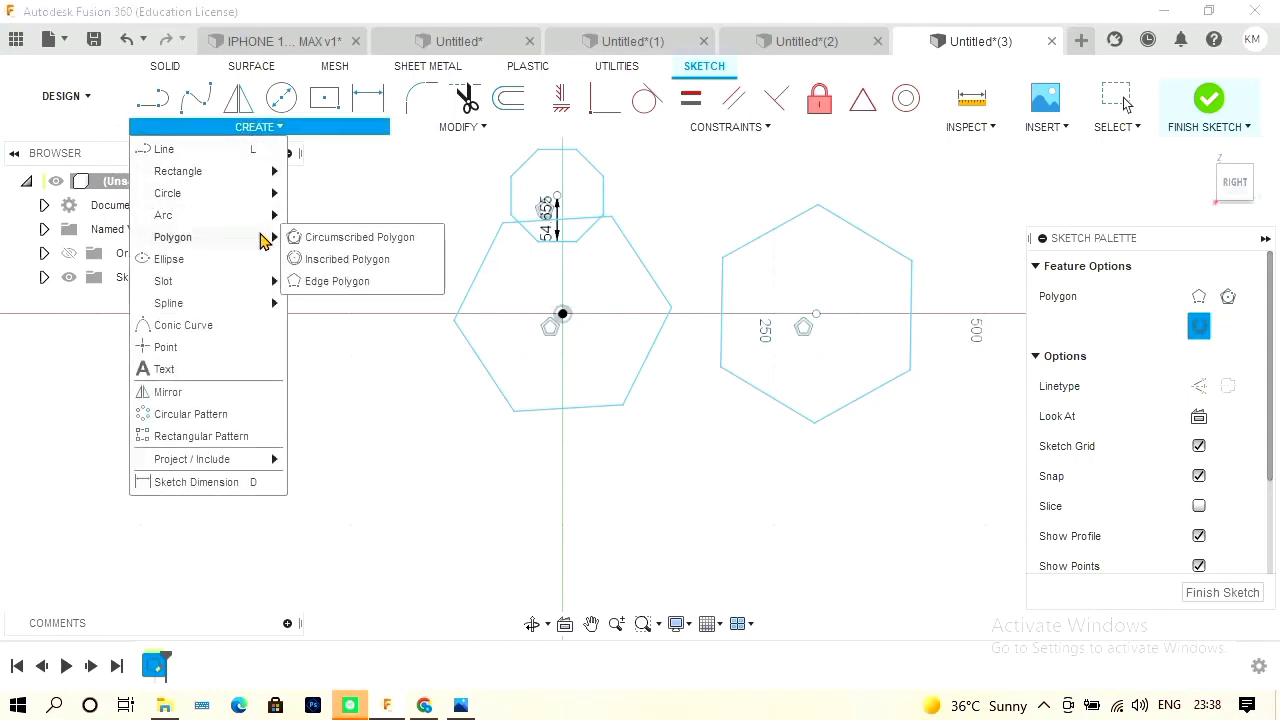
{"action": "left_click", "coordinate": [333, 282]}
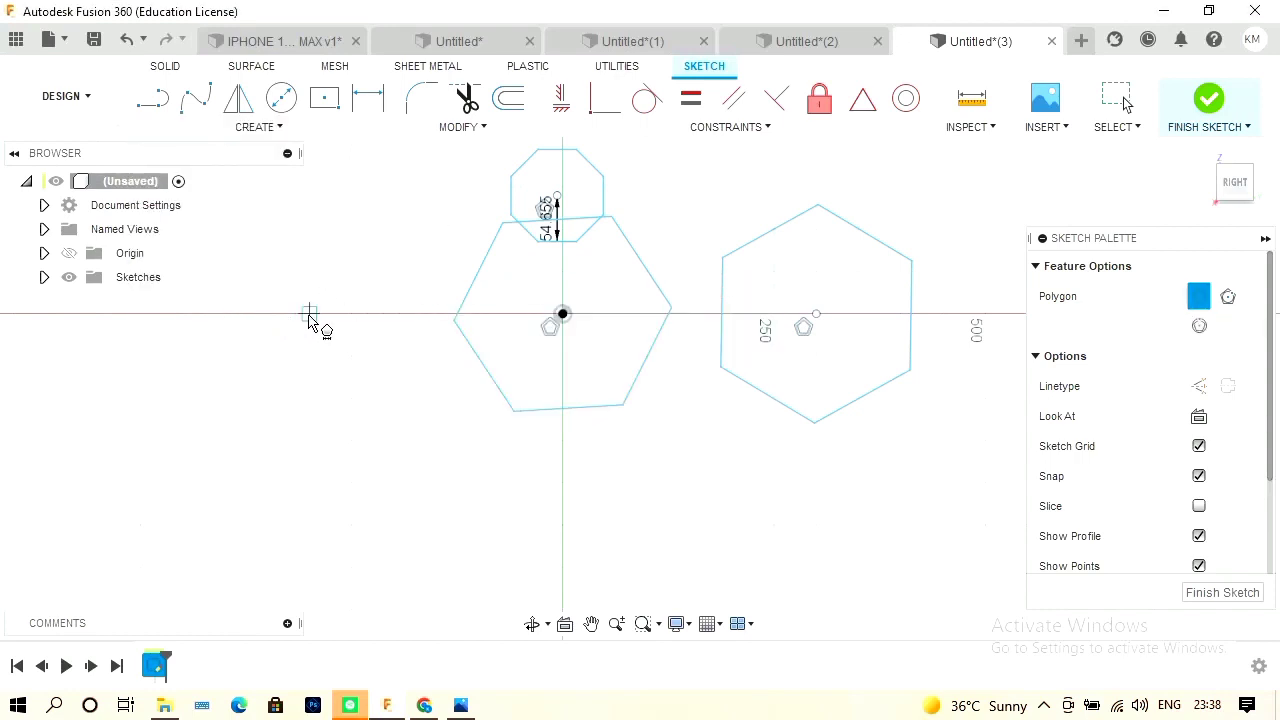
{"action": "left_click", "coordinate": [309, 314]}
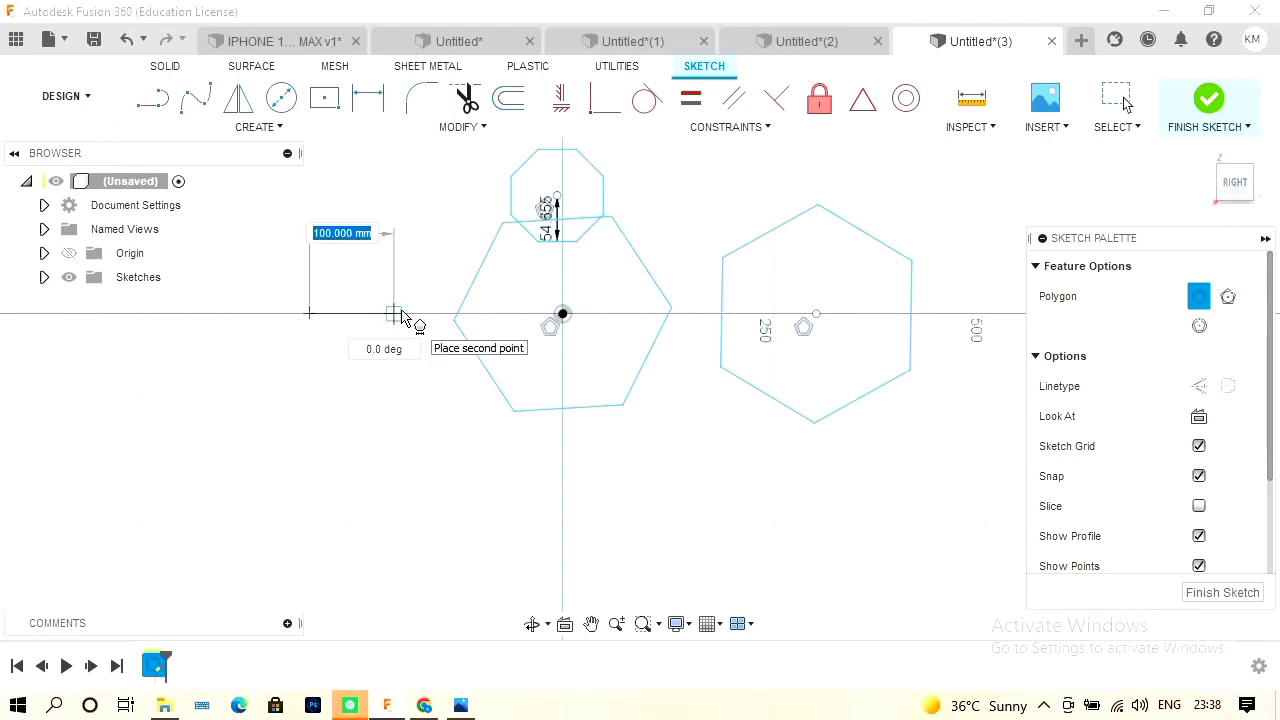
{"action": "left_click", "coordinate": [436, 314]}
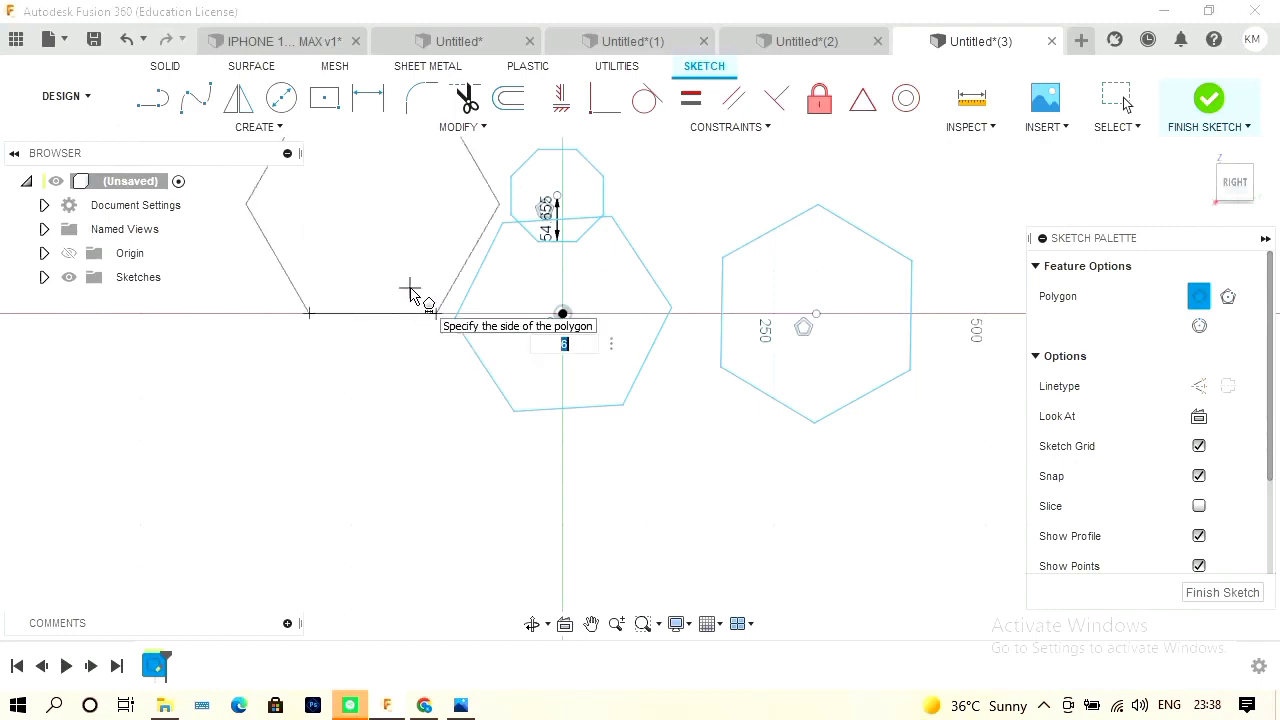
{"action": "scroll", "coordinate": [410, 291], "scroll_direction": "up", "scroll_amount": 3}
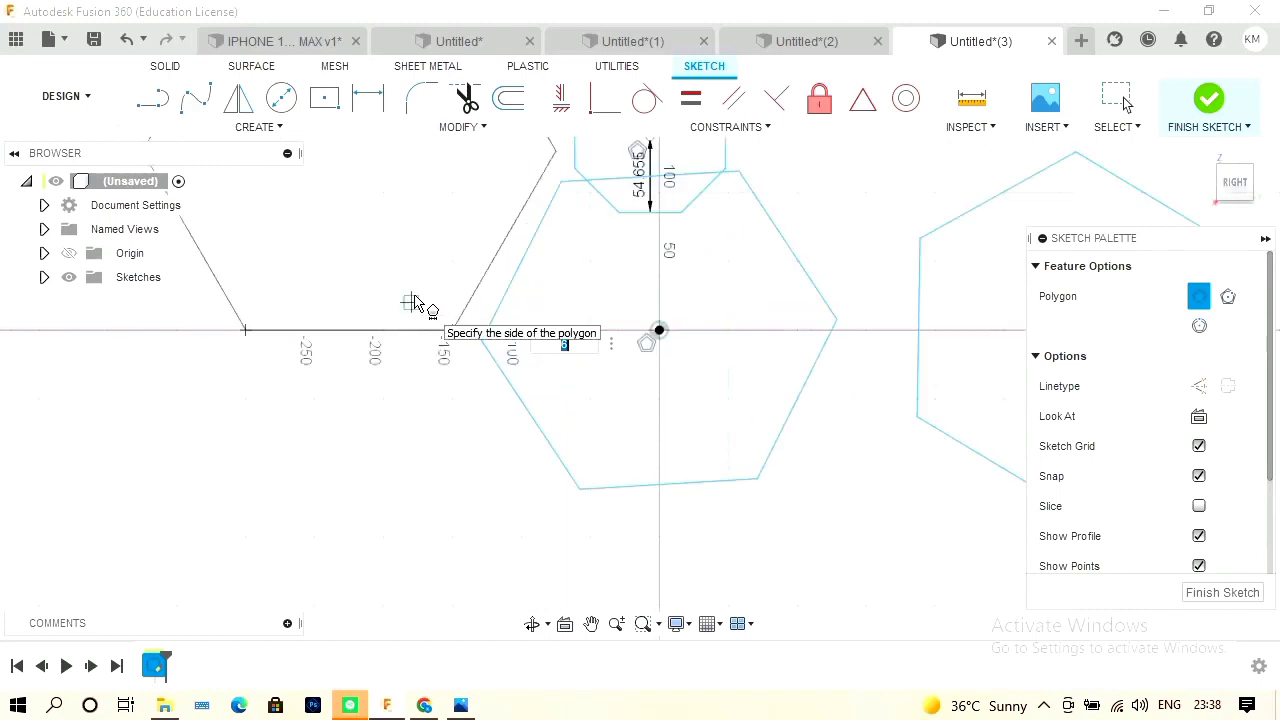
{"action": "scroll", "coordinate": [415, 303], "scroll_direction": "down", "scroll_amount": 5}
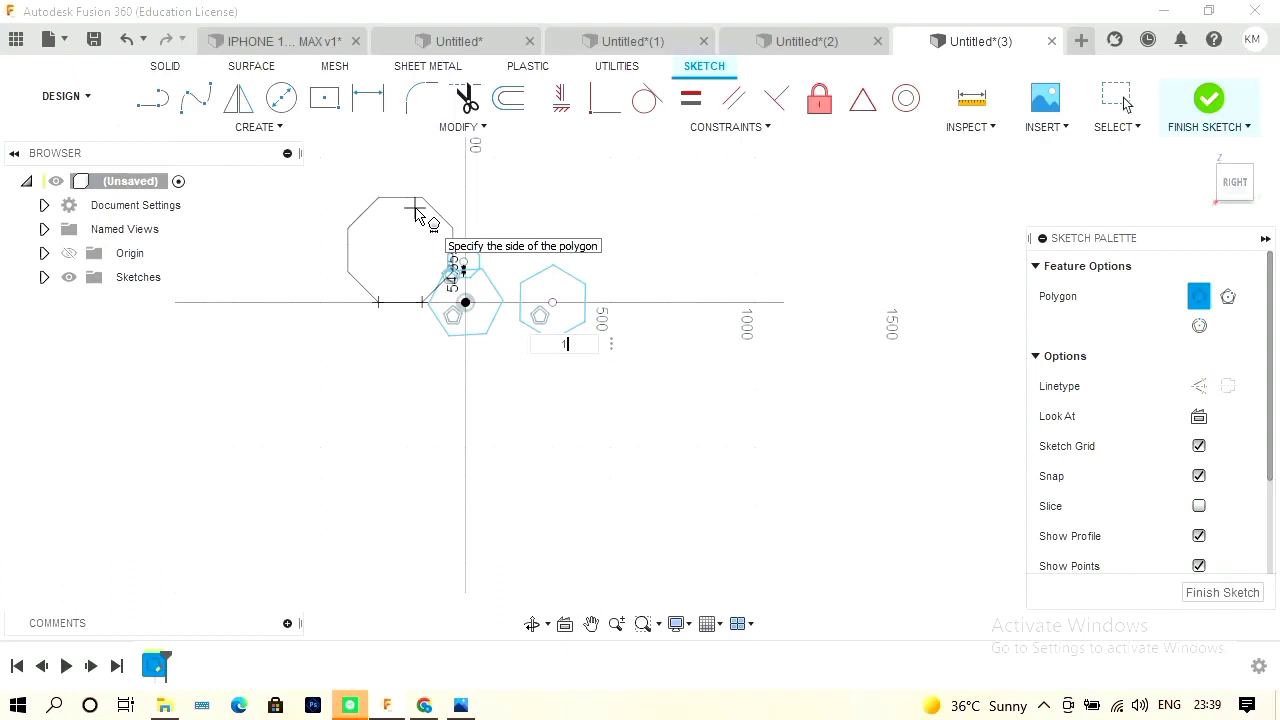
{"action": "type", "text": "0"}
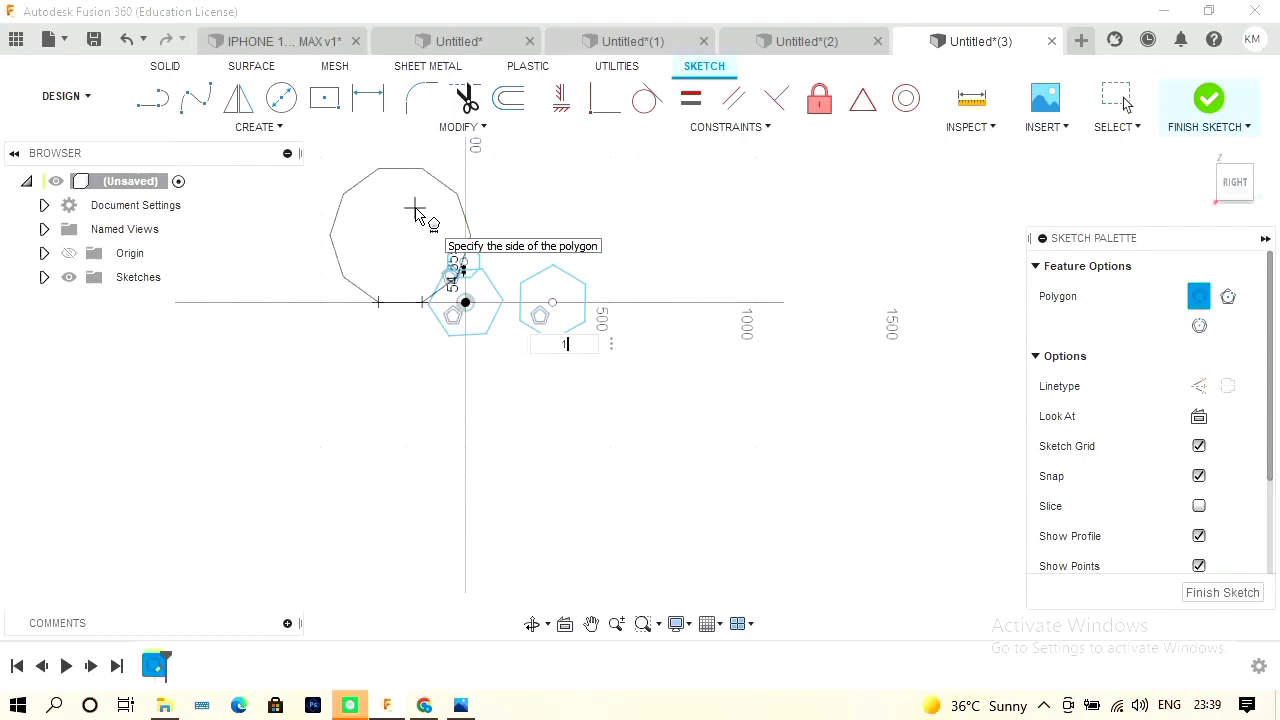
{"action": "key", "text": "BackSpace"}
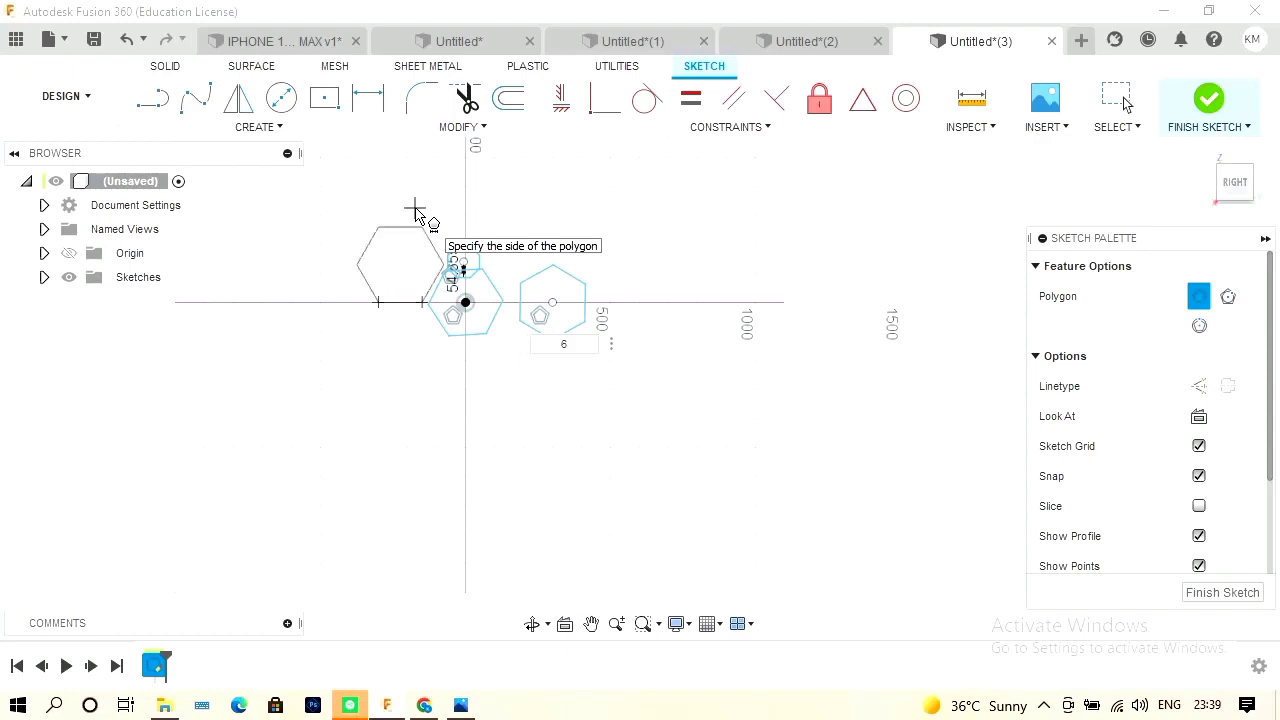
{"action": "left_click", "coordinate": [415, 211]}
{"action": "key", "text": "Escape"}
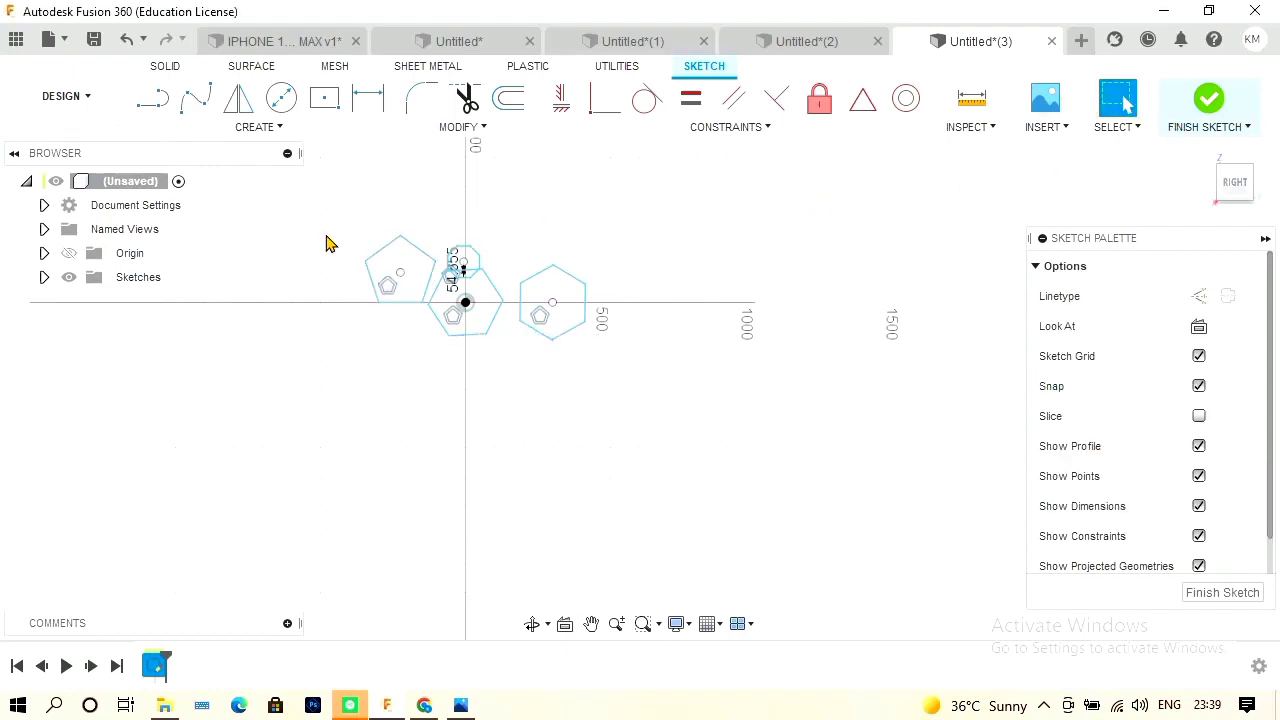
Sketch a slanted ellipse centered on the horizontal axis, left of the pentagon, with a minor axis about 273 mm long.
{"action": "left_click", "coordinate": [289, 127]}
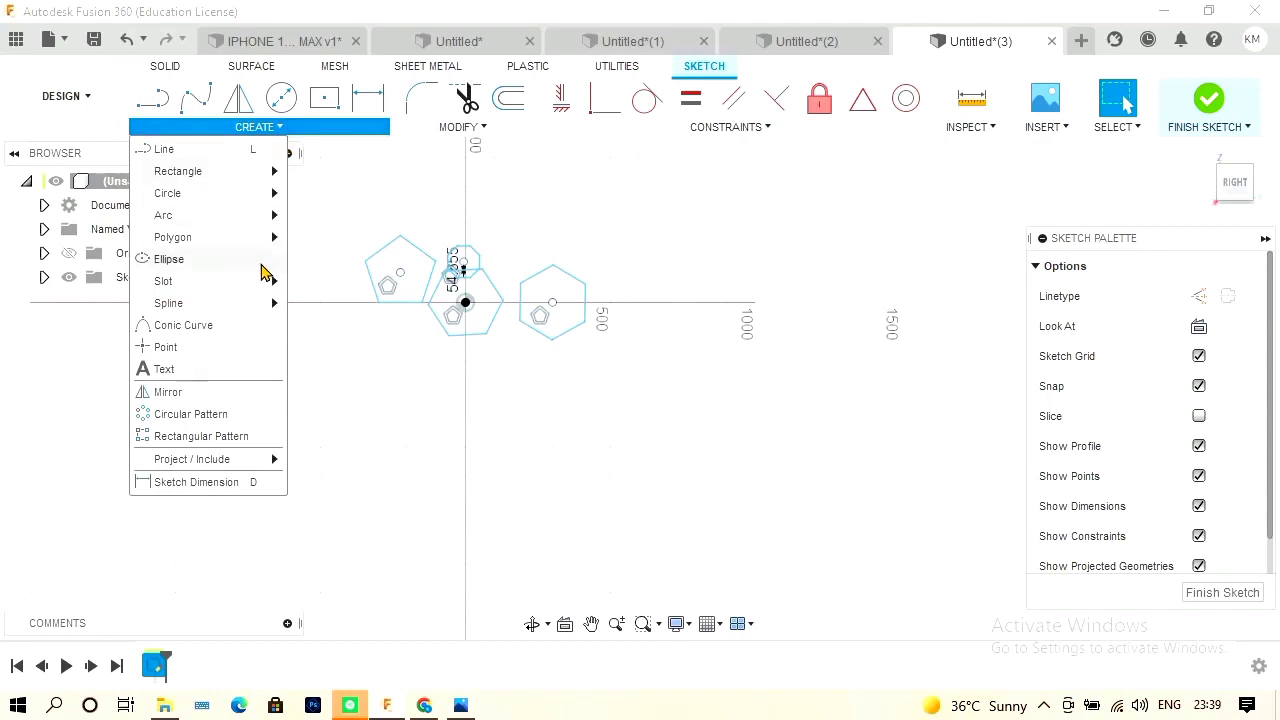
{"action": "mouse_move", "coordinate": [258, 310]}
{"action": "mouse_move", "coordinate": [274, 245]}
{"action": "left_click", "coordinate": [225, 266]}
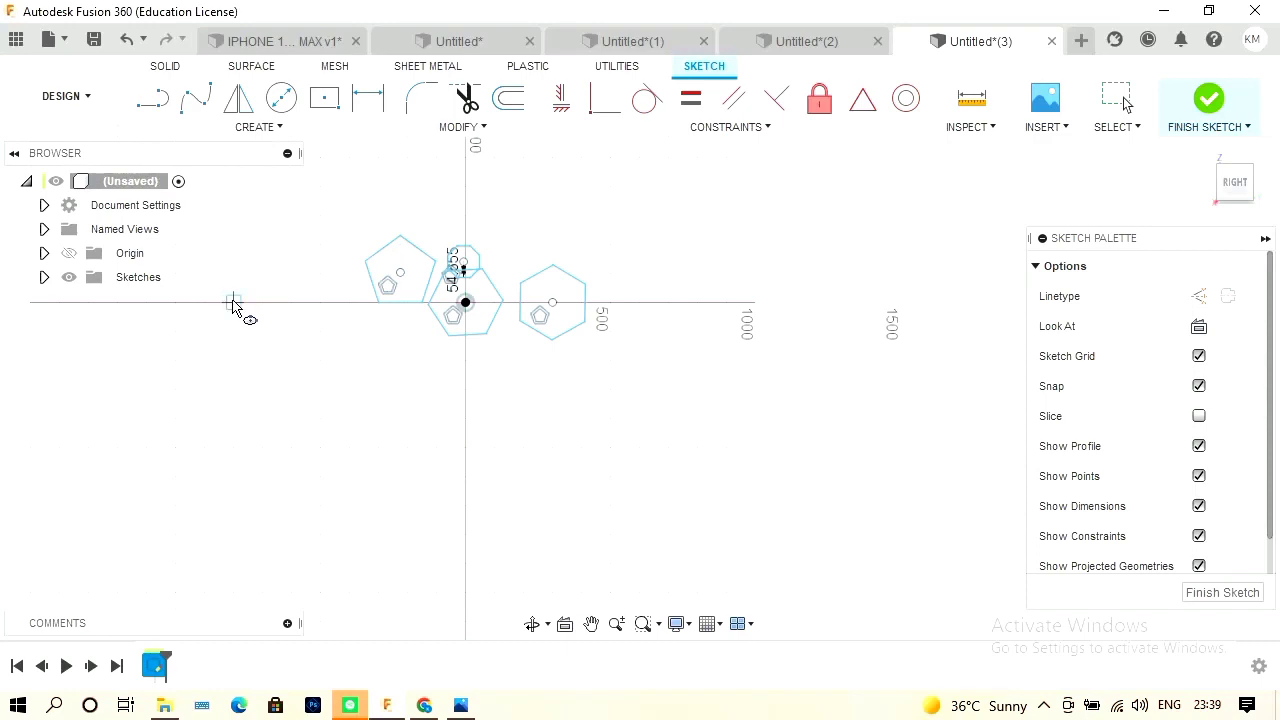
{"action": "left_click", "coordinate": [232, 302]}
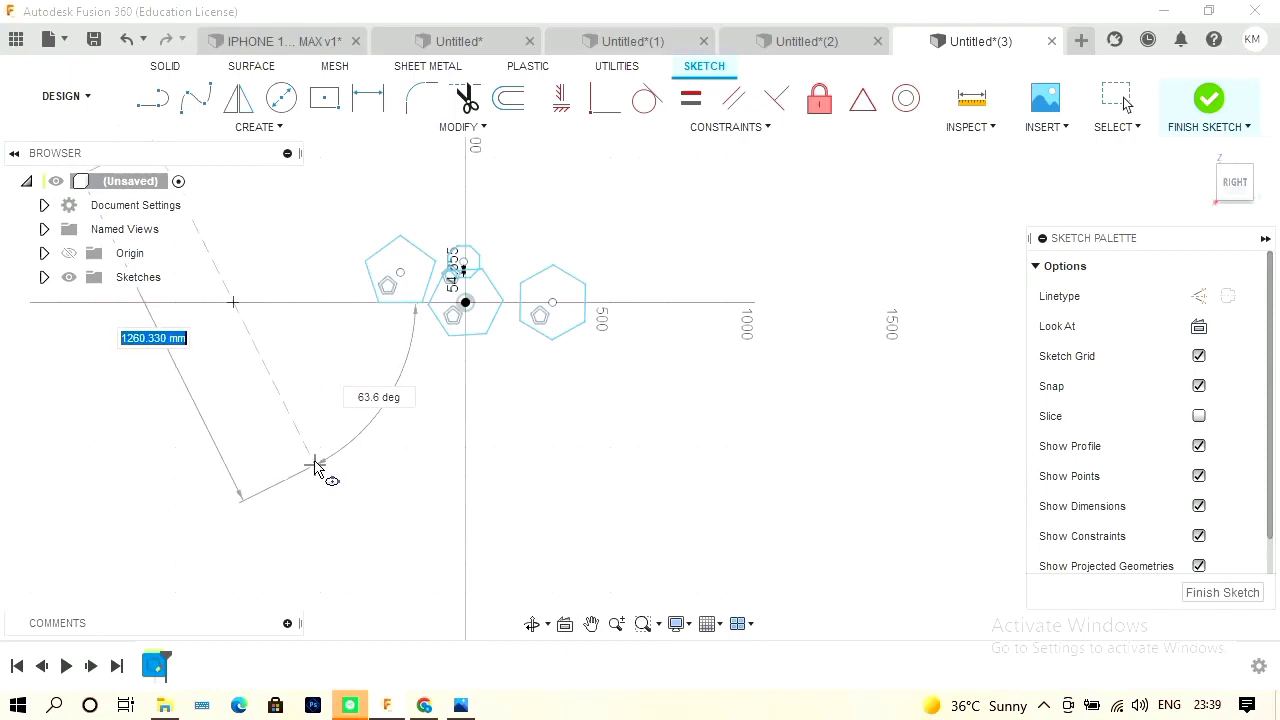
{"action": "left_click", "coordinate": [314, 453]}
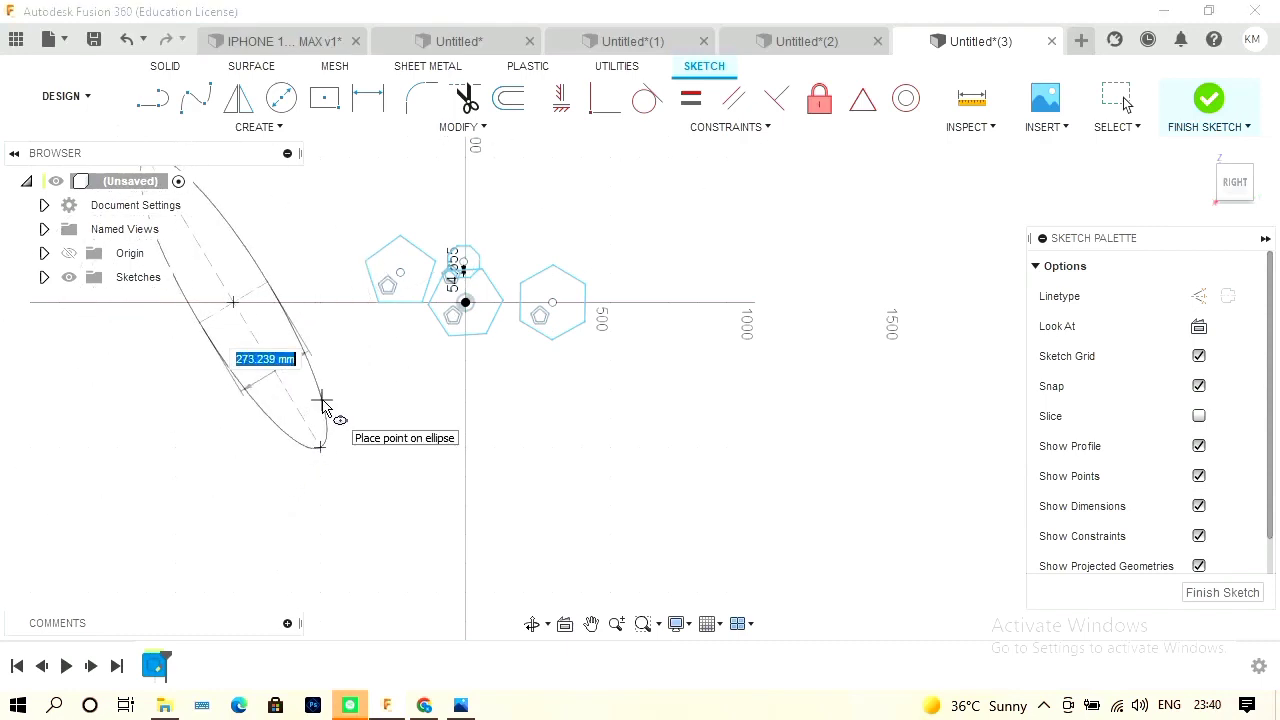
{"action": "left_click", "coordinate": [323, 400]}
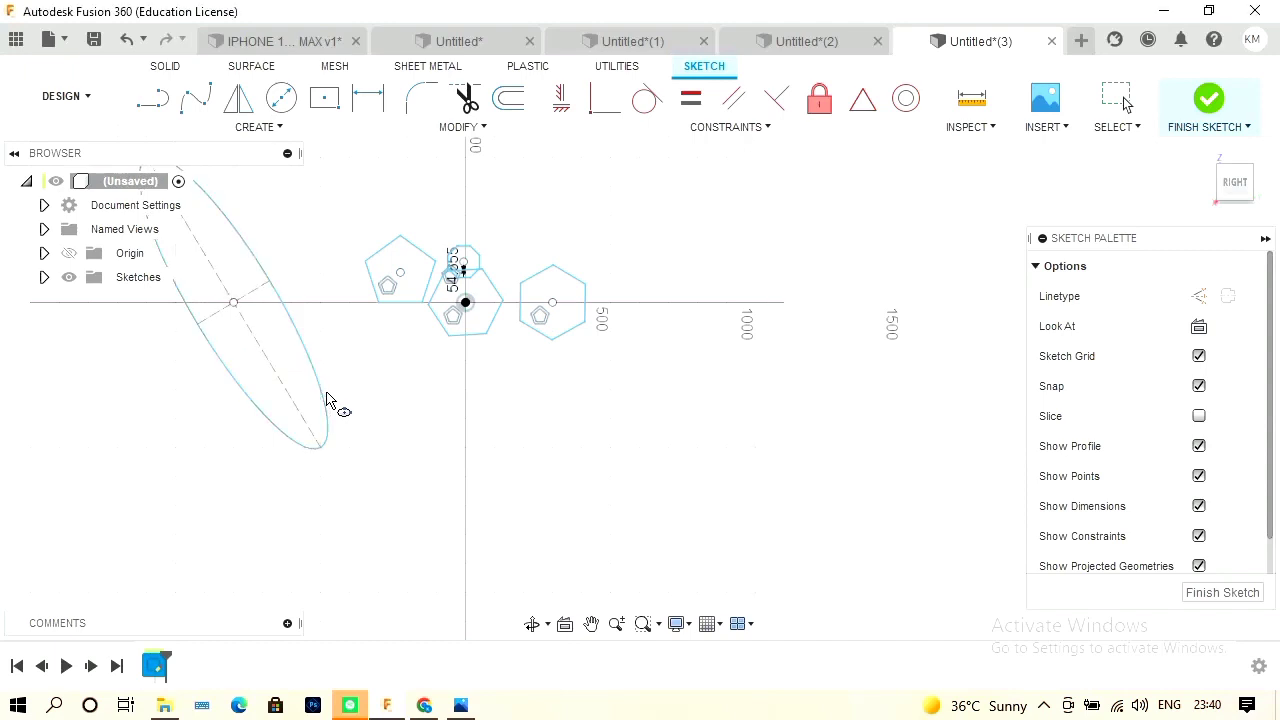
{"action": "scroll", "coordinate": [371, 388], "scroll_direction": "down", "scroll_amount": 2}
{"action": "key", "text": "Escape"}
Sketch an open three-point fit point spline curving up to the right of the hexagons, starting below the horizontal axis.
{"action": "left_click", "coordinate": [262, 127]}
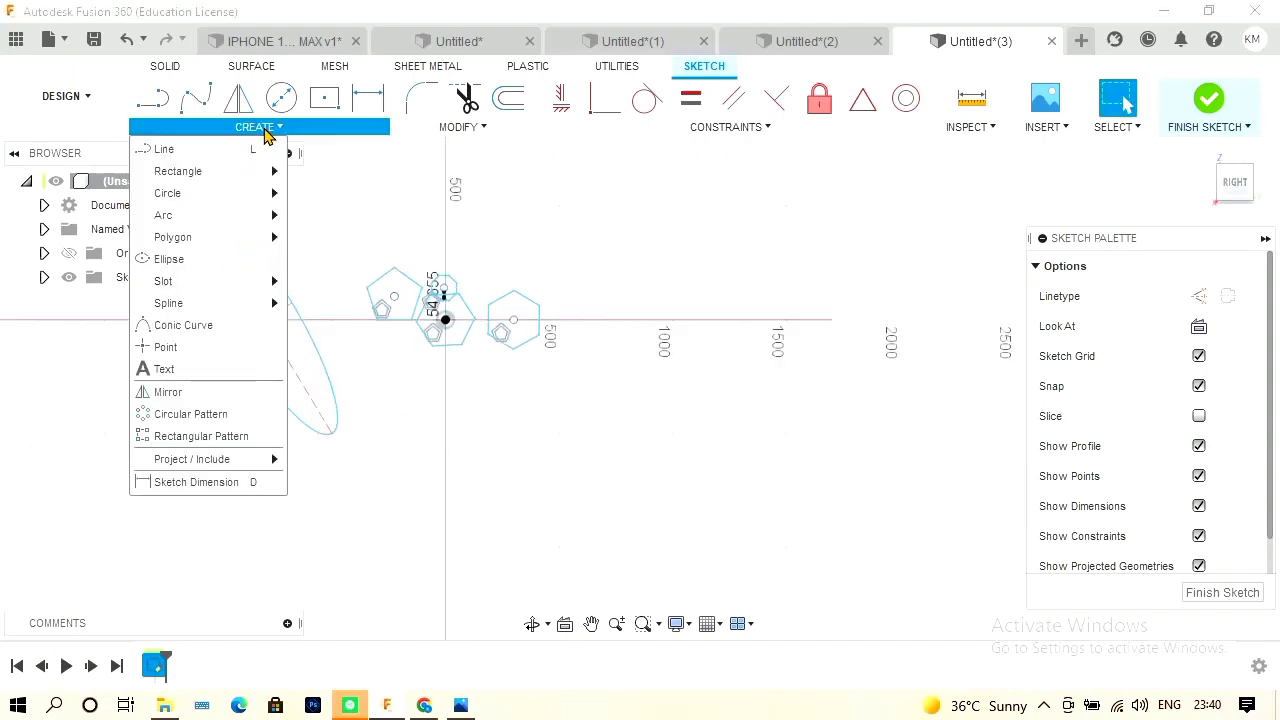
{"action": "mouse_move", "coordinate": [250, 283]}
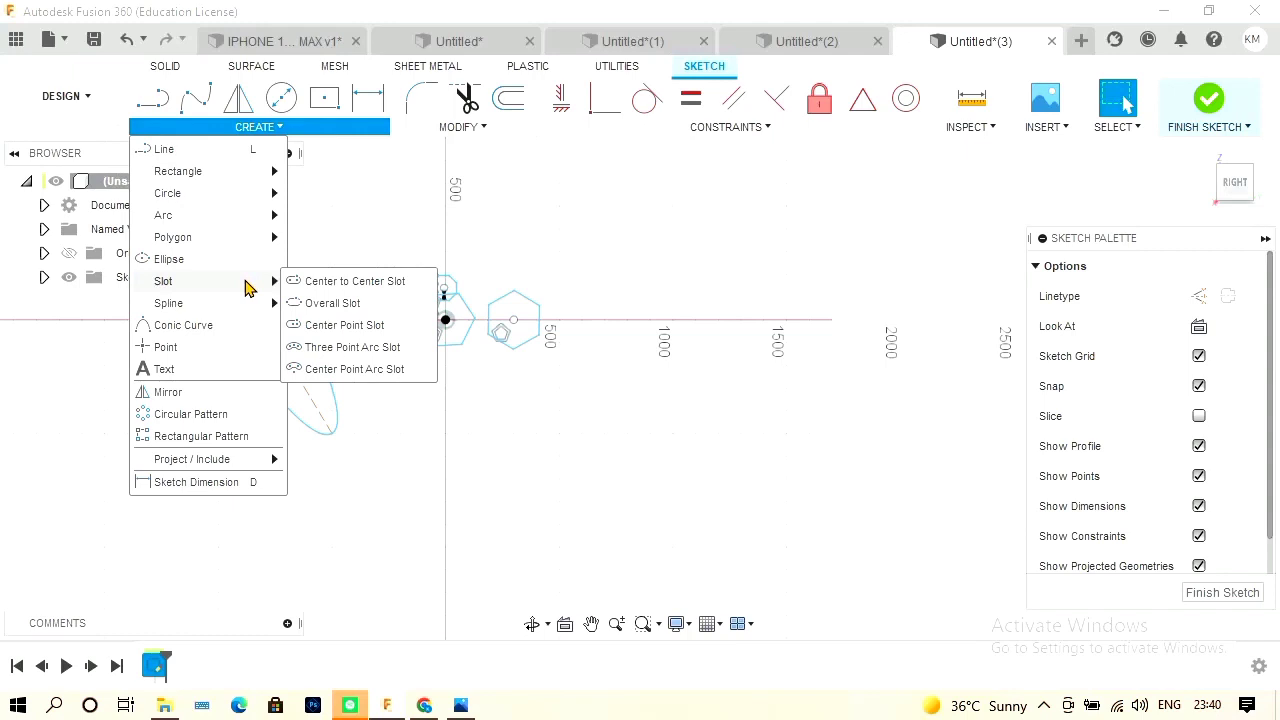
{"action": "mouse_move", "coordinate": [249, 307]}
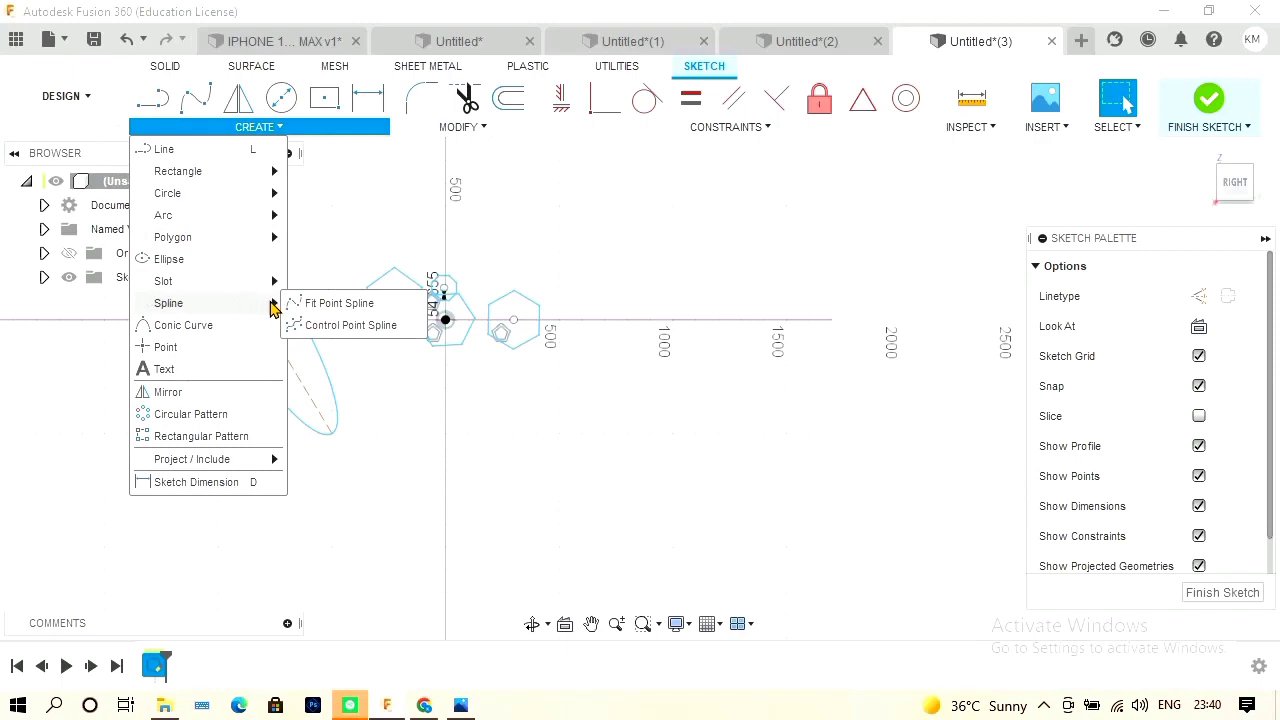
{"action": "left_click", "coordinate": [302, 306]}
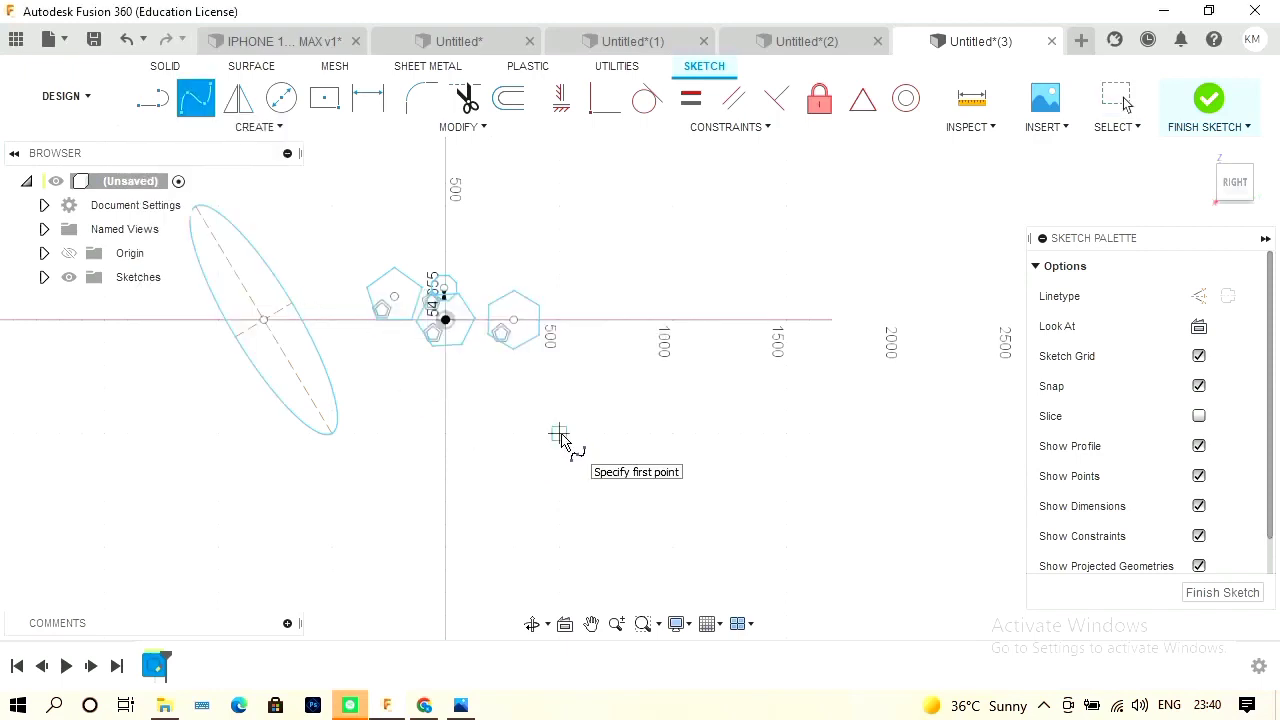
{"action": "left_click", "coordinate": [596, 366]}
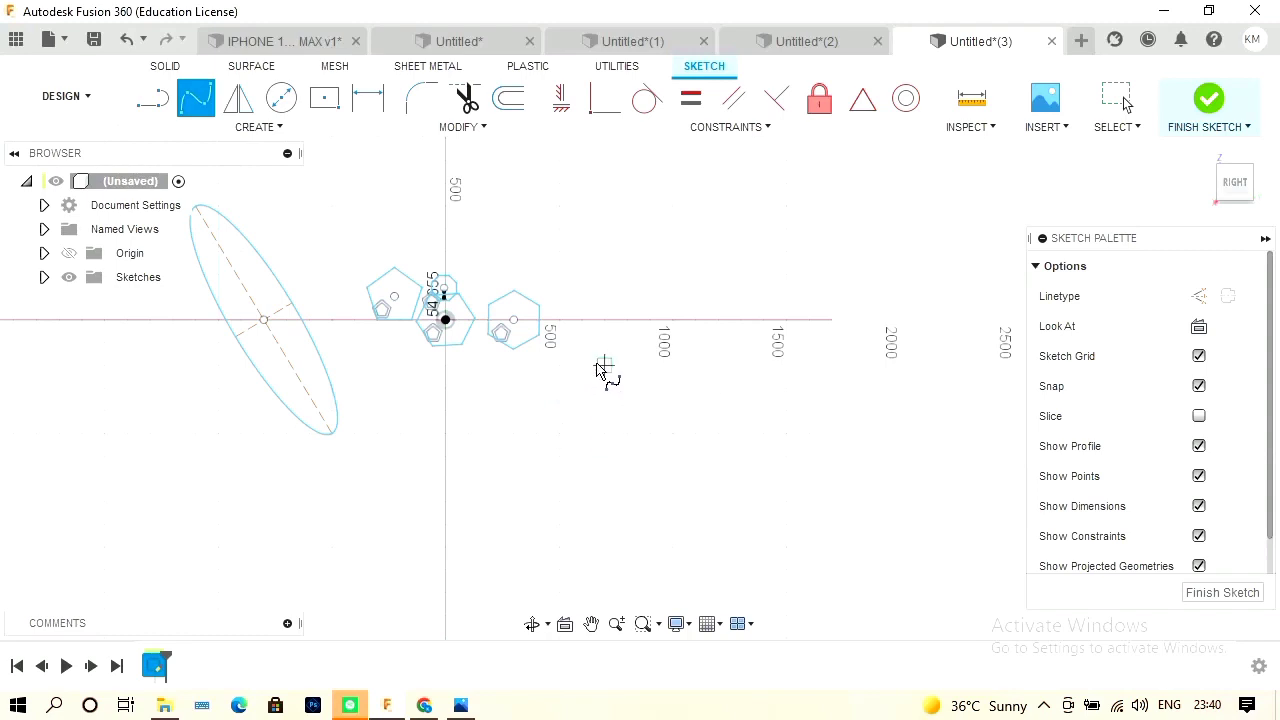
{"action": "left_click", "coordinate": [650, 275]}
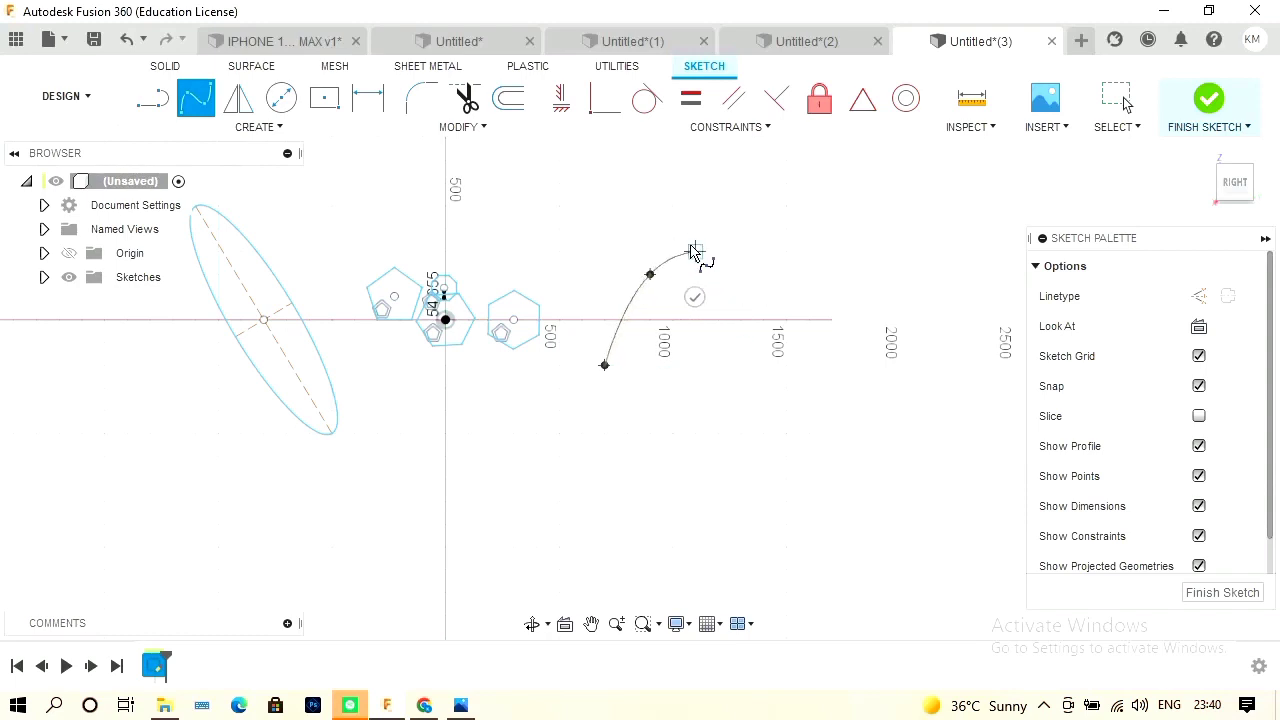
{"action": "double_click", "coordinate": [740, 251]}
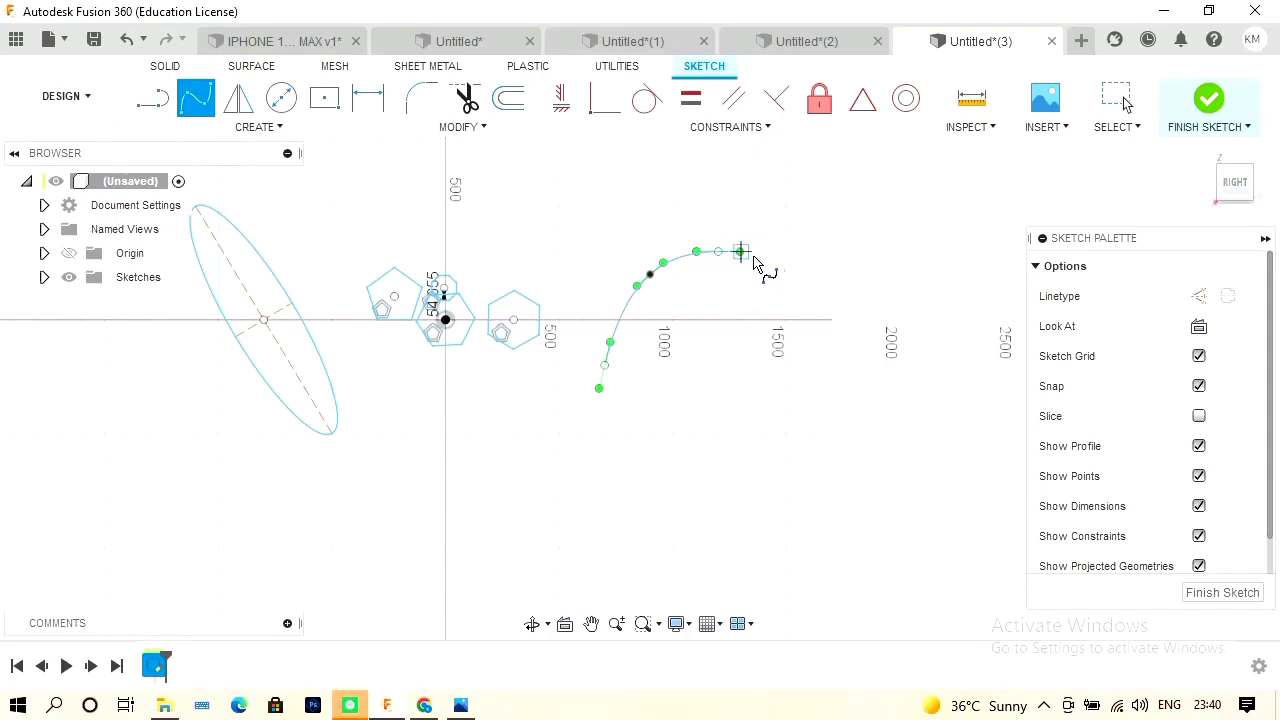
Sketch a six-point fit point spline from the first spline's upper end around to its lower end, forming a rounded leaf-like outline.
{"action": "left_click", "coordinate": [740, 251]}
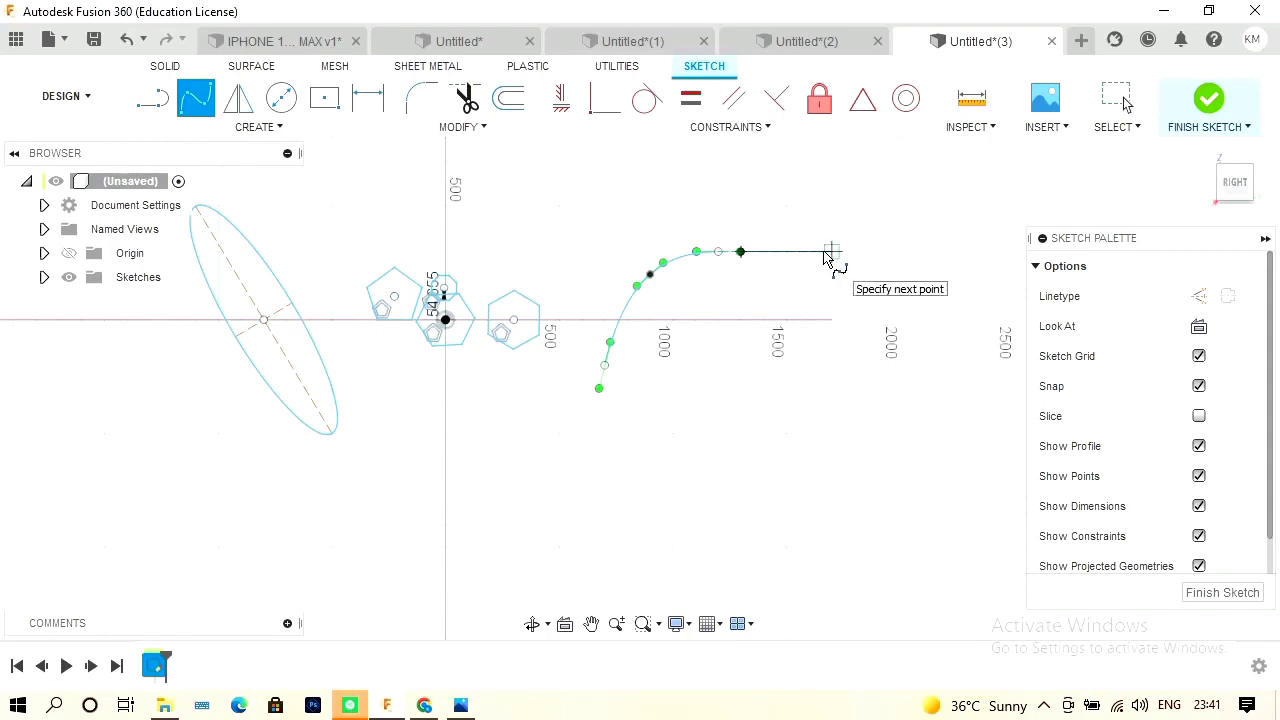
{"action": "left_click", "coordinate": [832, 251]}
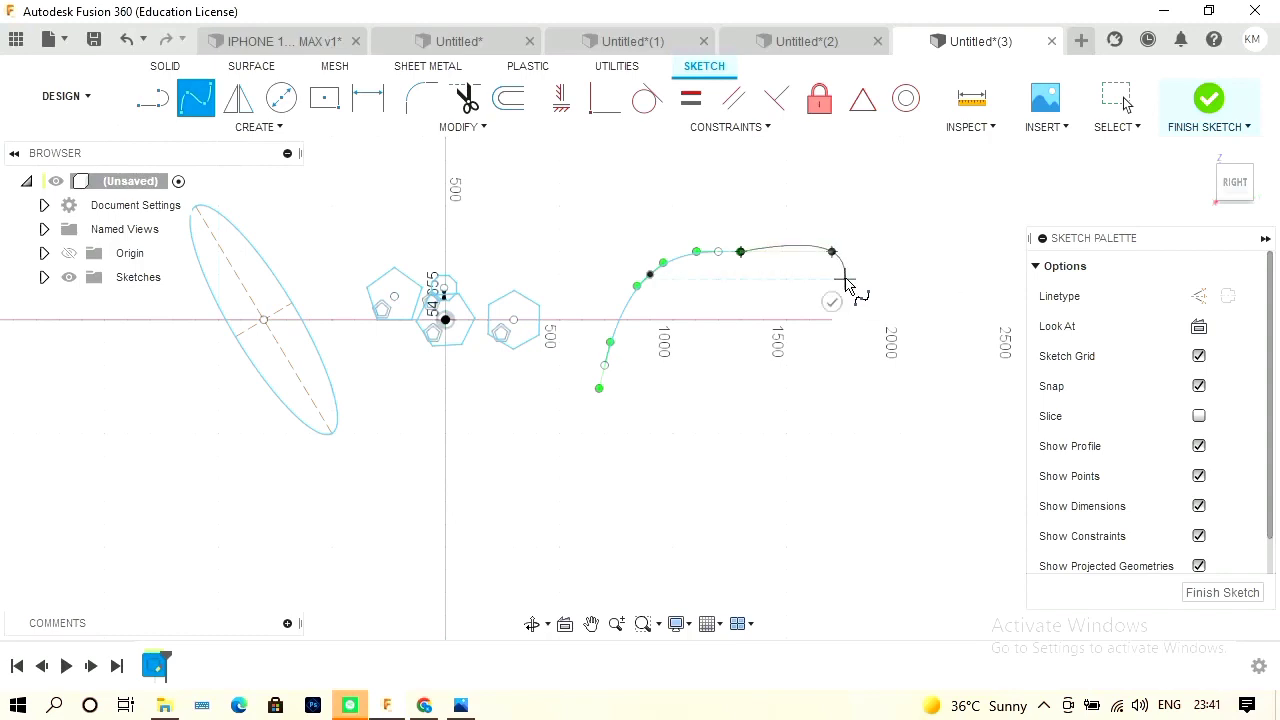
{"action": "left_click", "coordinate": [846, 279]}
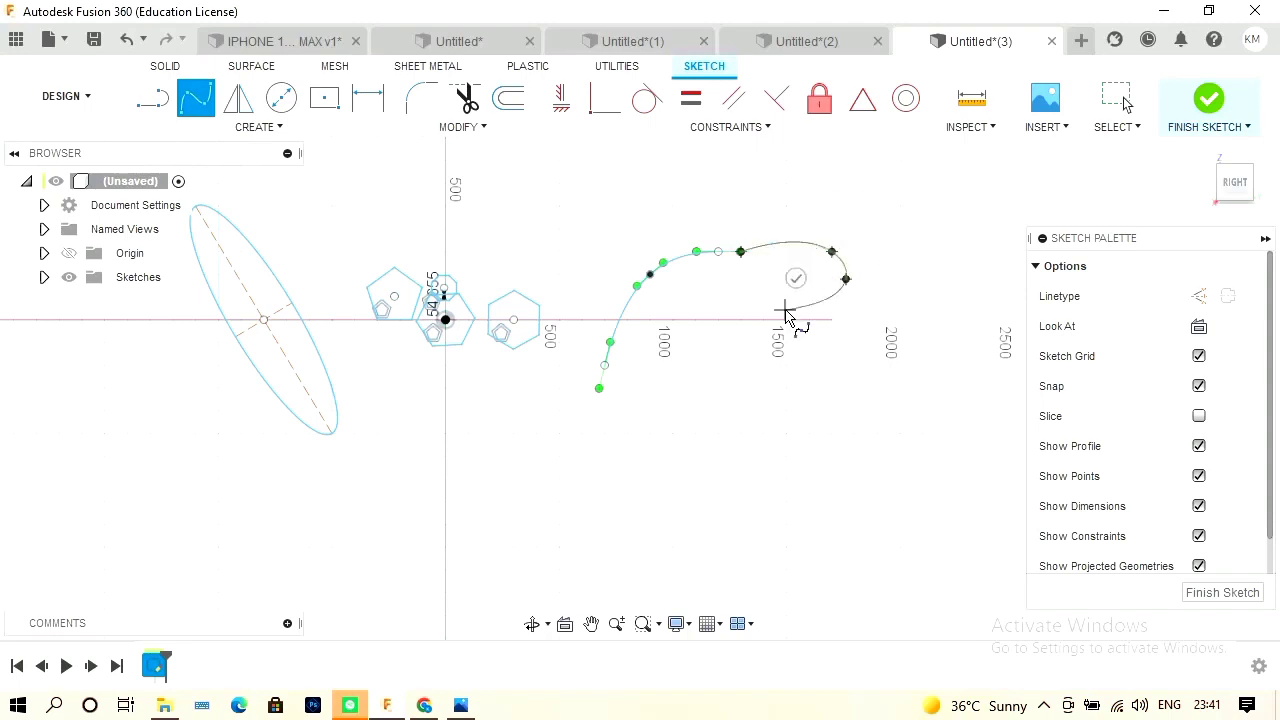
{"action": "left_click", "coordinate": [822, 347]}
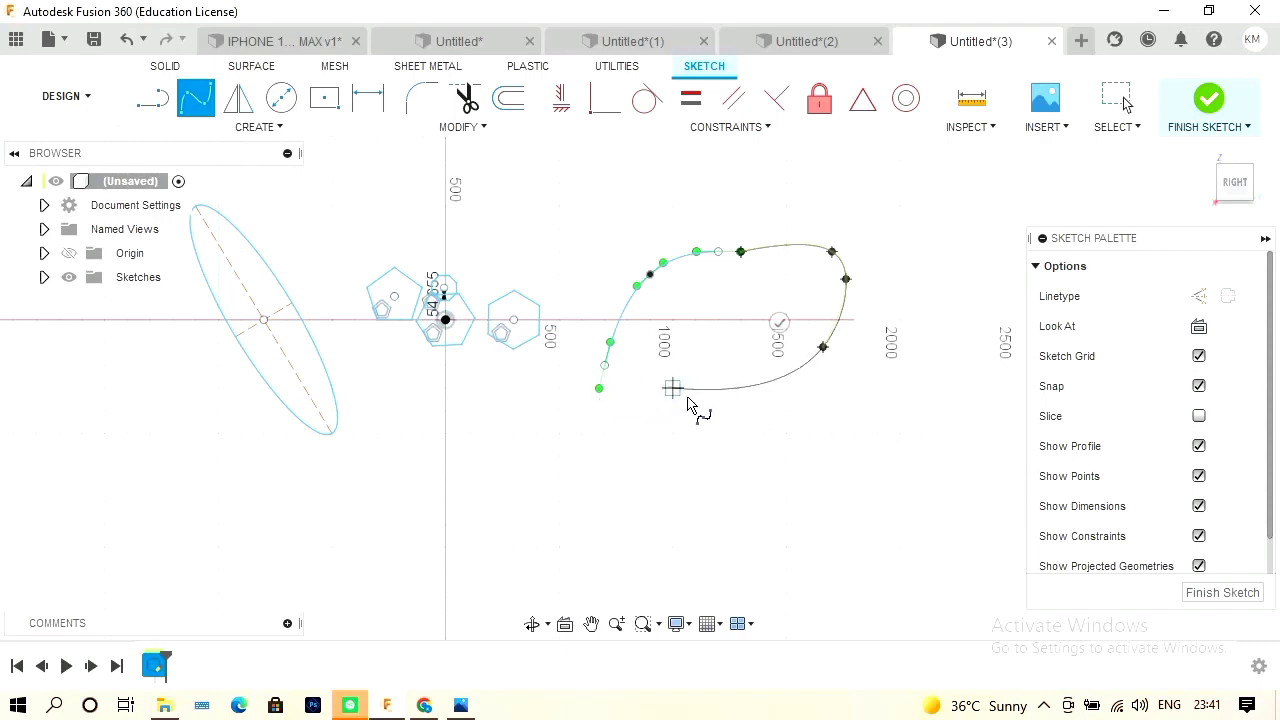
{"action": "left_click", "coordinate": [718, 410]}
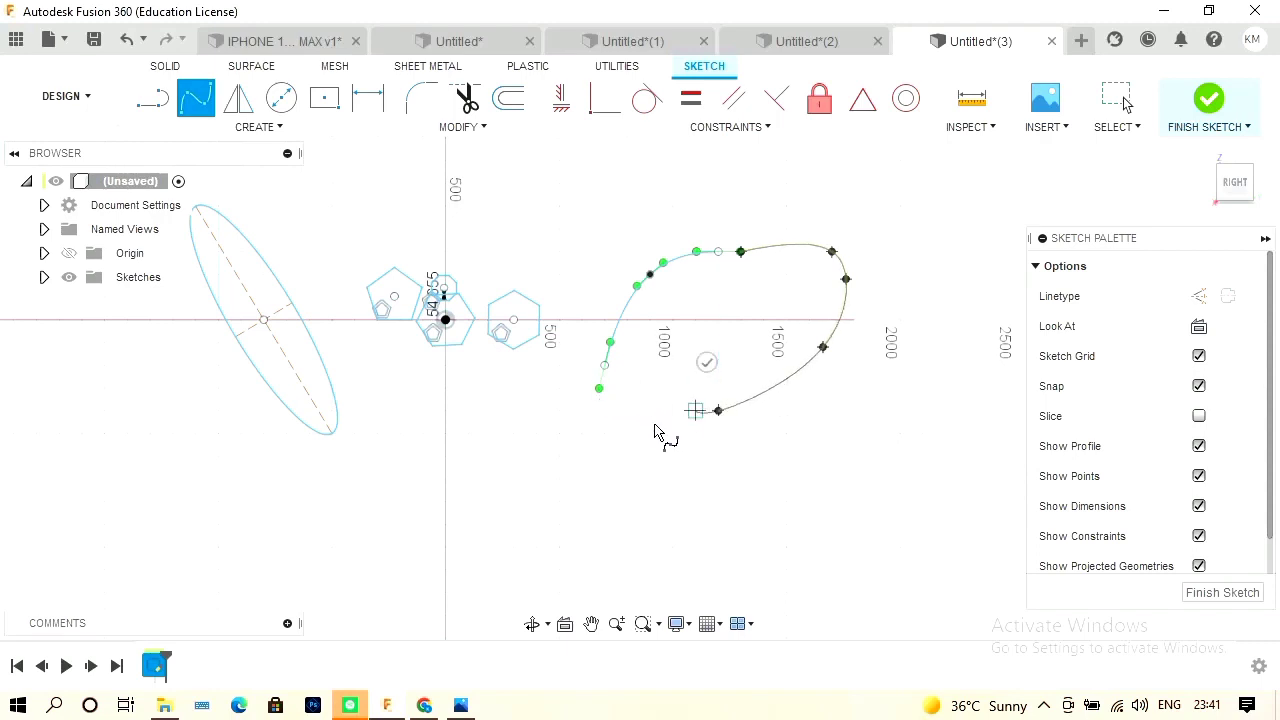
{"action": "left_click", "coordinate": [600, 389]}
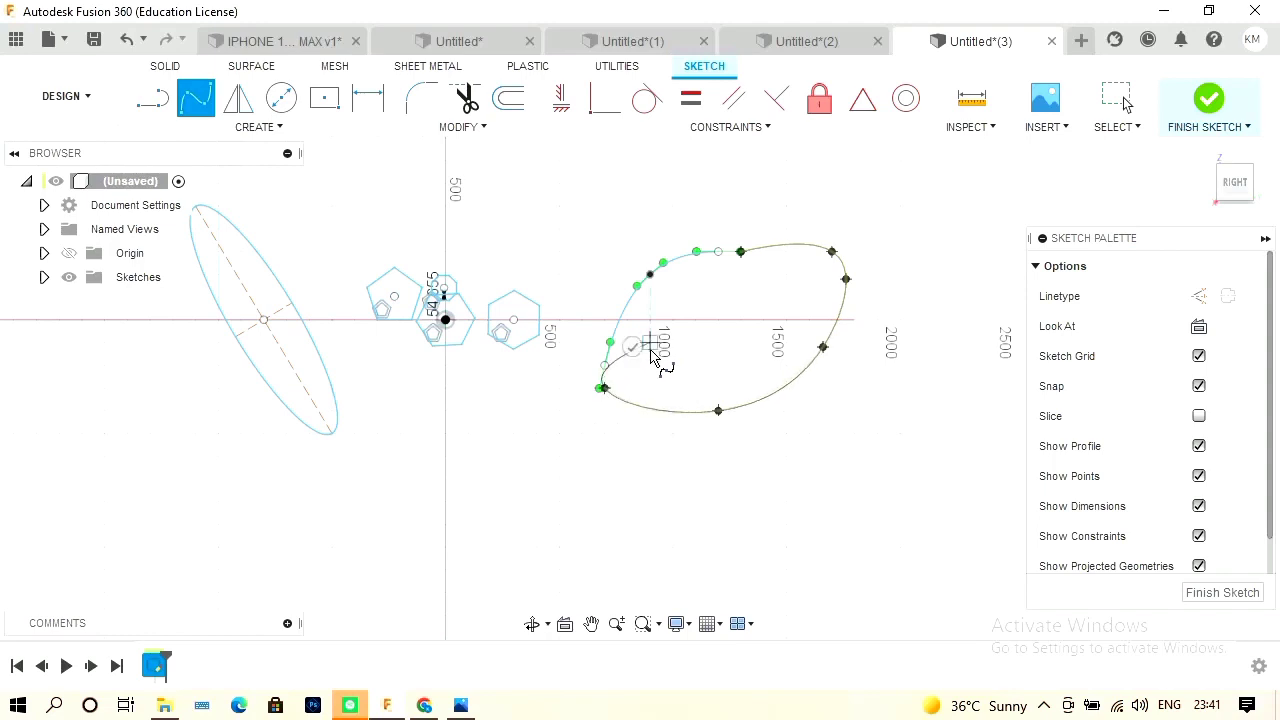
{"action": "left_click", "coordinate": [601, 390]}
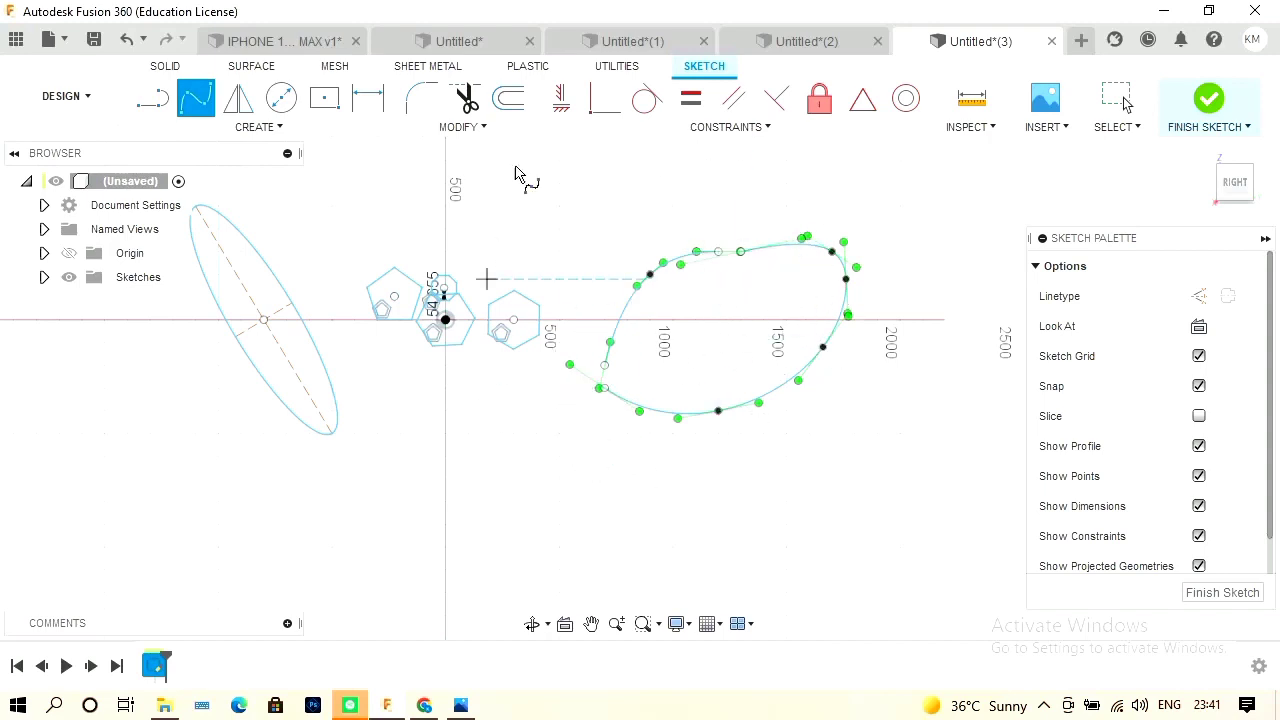
{"action": "left_click", "coordinate": [490, 228]}
{"action": "key", "text": "Escape"}
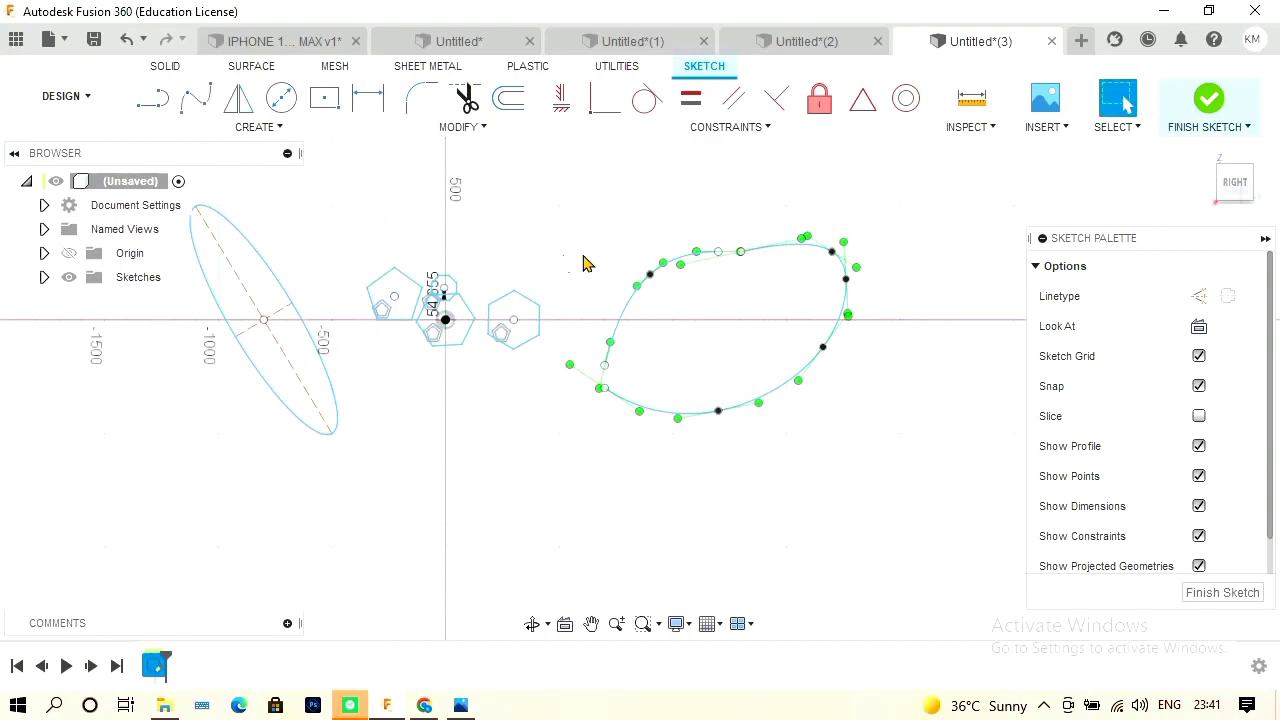
Sketch a long horizontal line in two collinear segments below all the shapes, spanning from under the ellipse to under the splines.
{"action": "scroll", "coordinate": [465, 293], "scroll_direction": "down", "scroll_amount": 3}
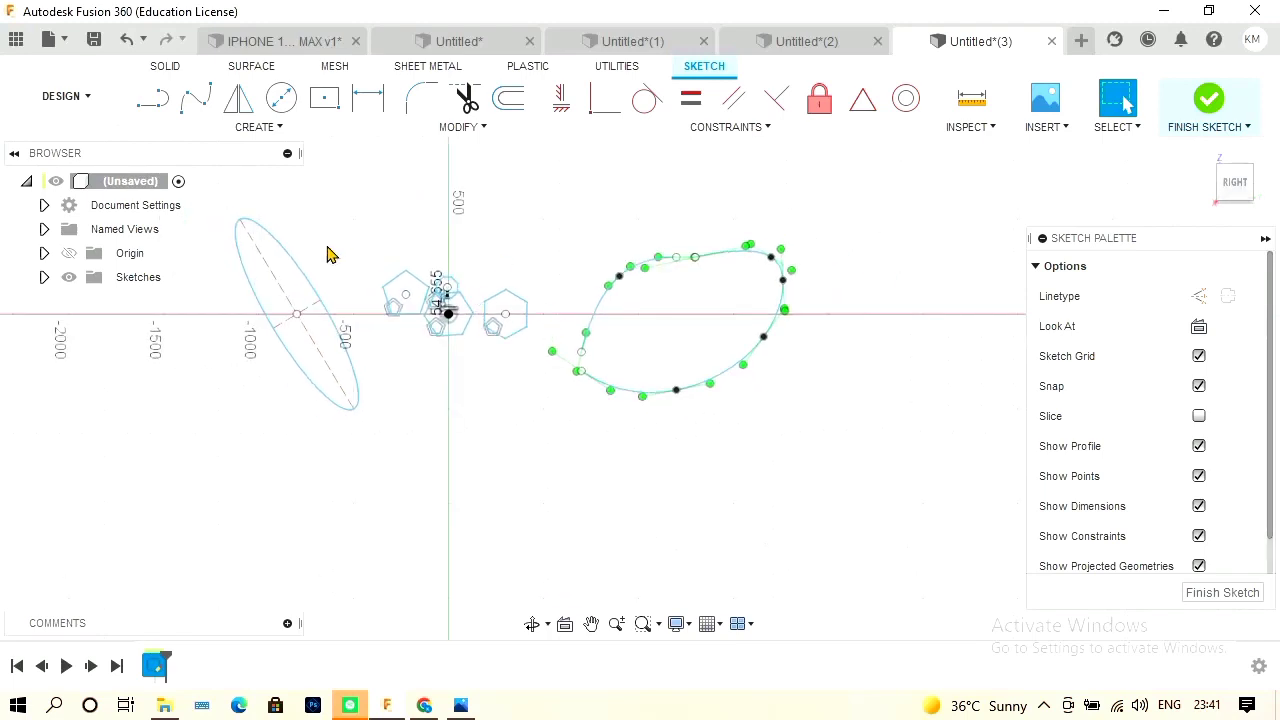
{"action": "left_click", "coordinate": [263, 130]}
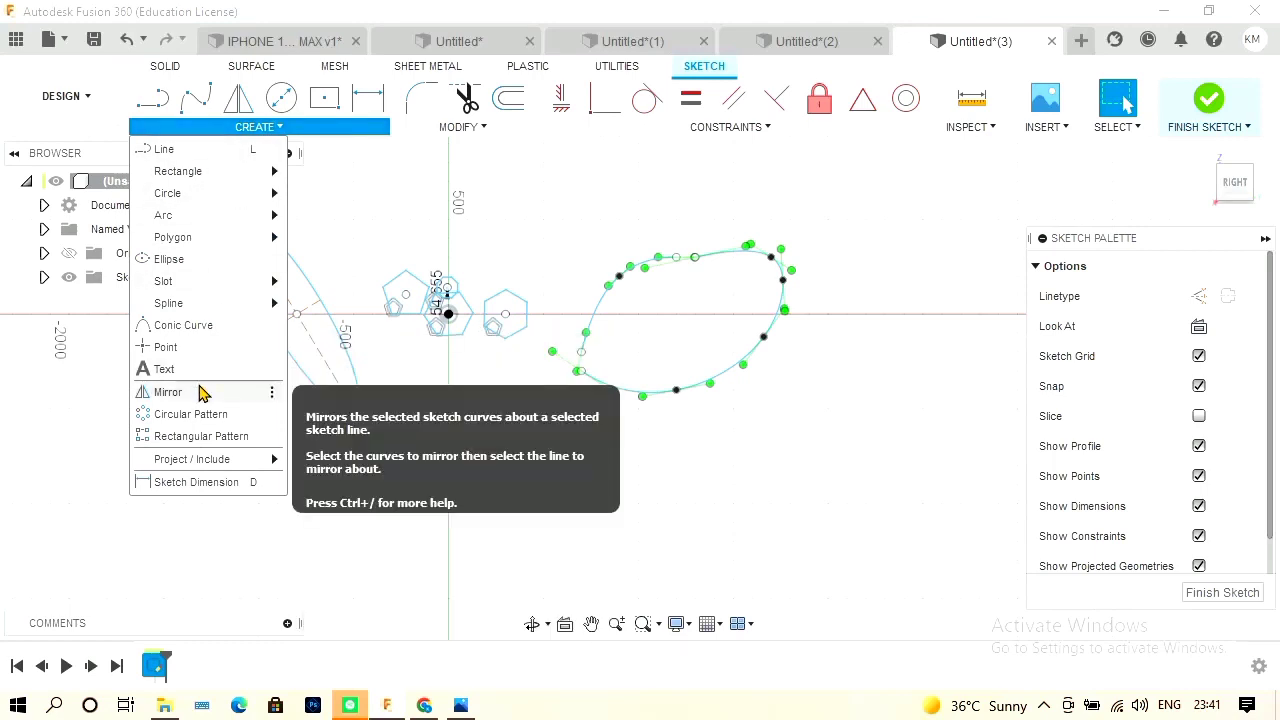
{"action": "left_click", "coordinate": [200, 393]}
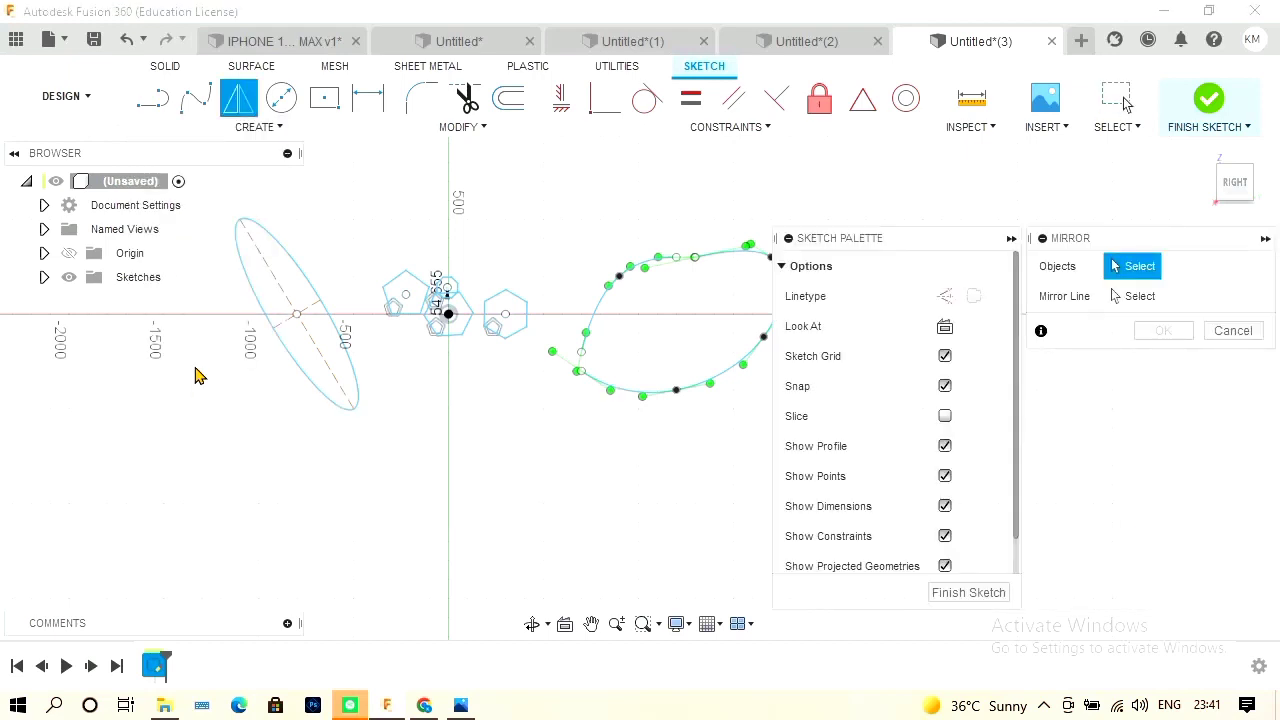
{"action": "left_click", "coordinate": [152, 98]}
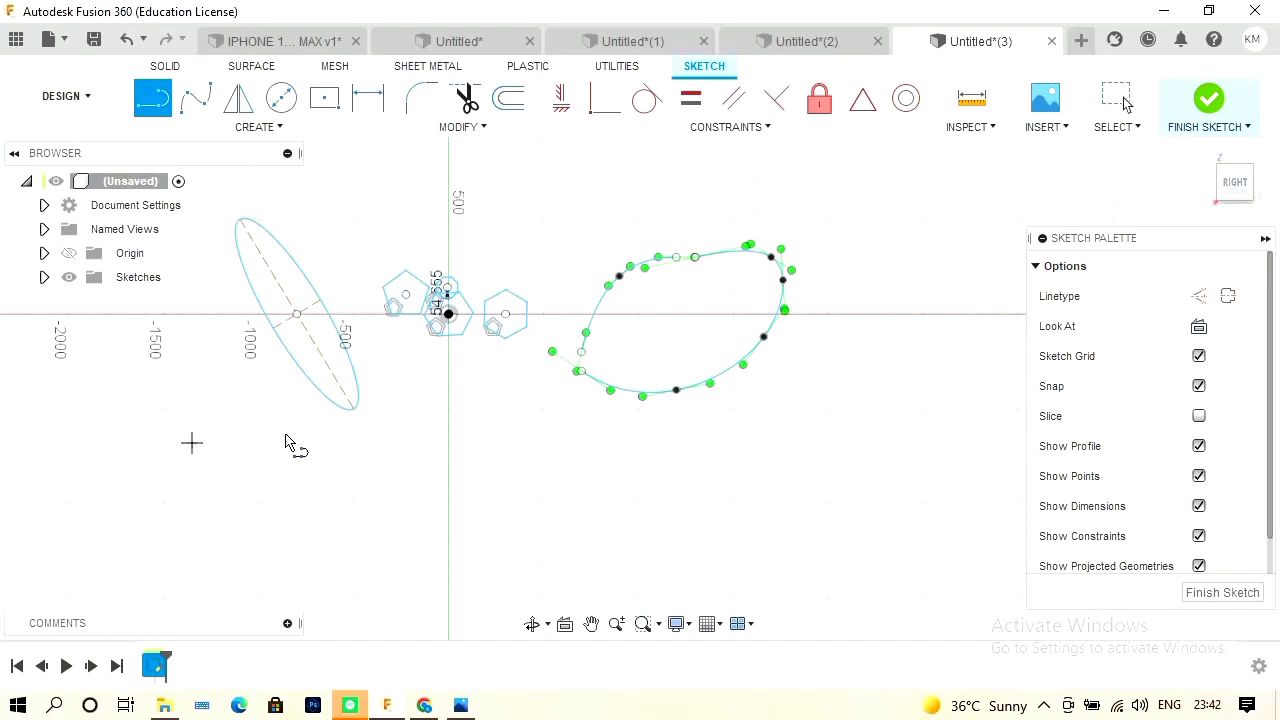
{"action": "left_click", "coordinate": [192, 442]}
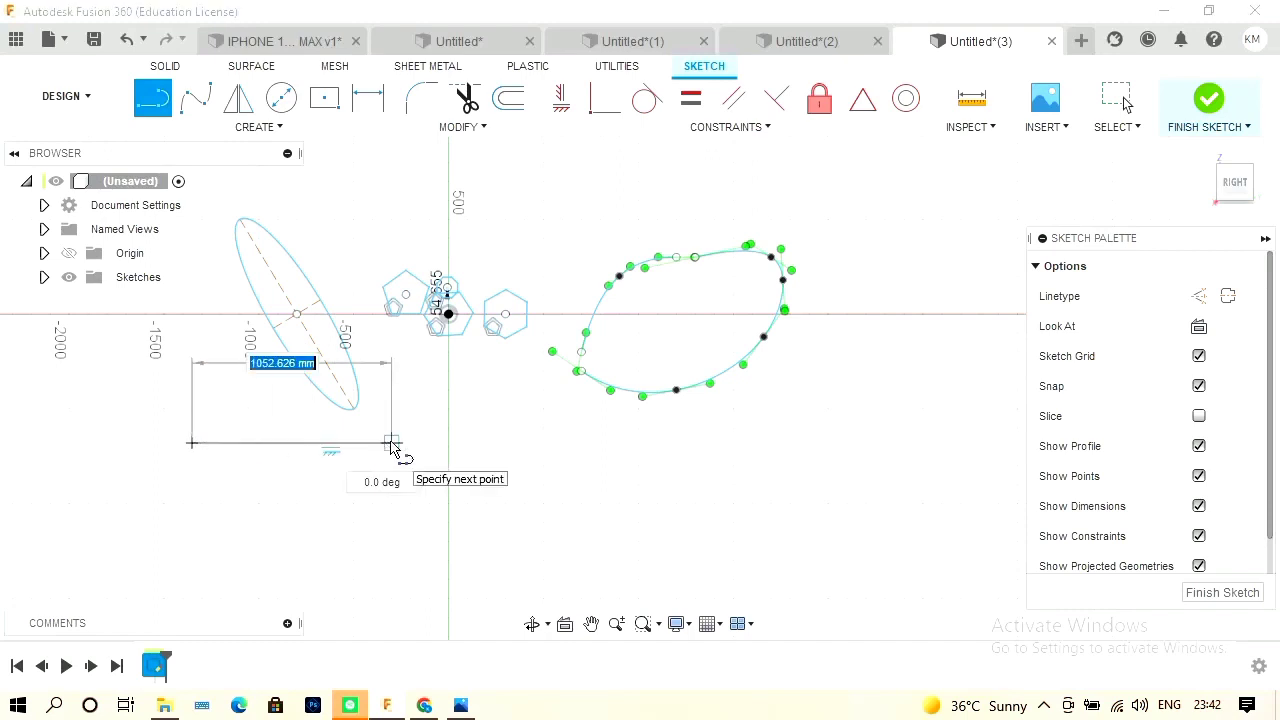
{"action": "left_click", "coordinate": [473, 445]}
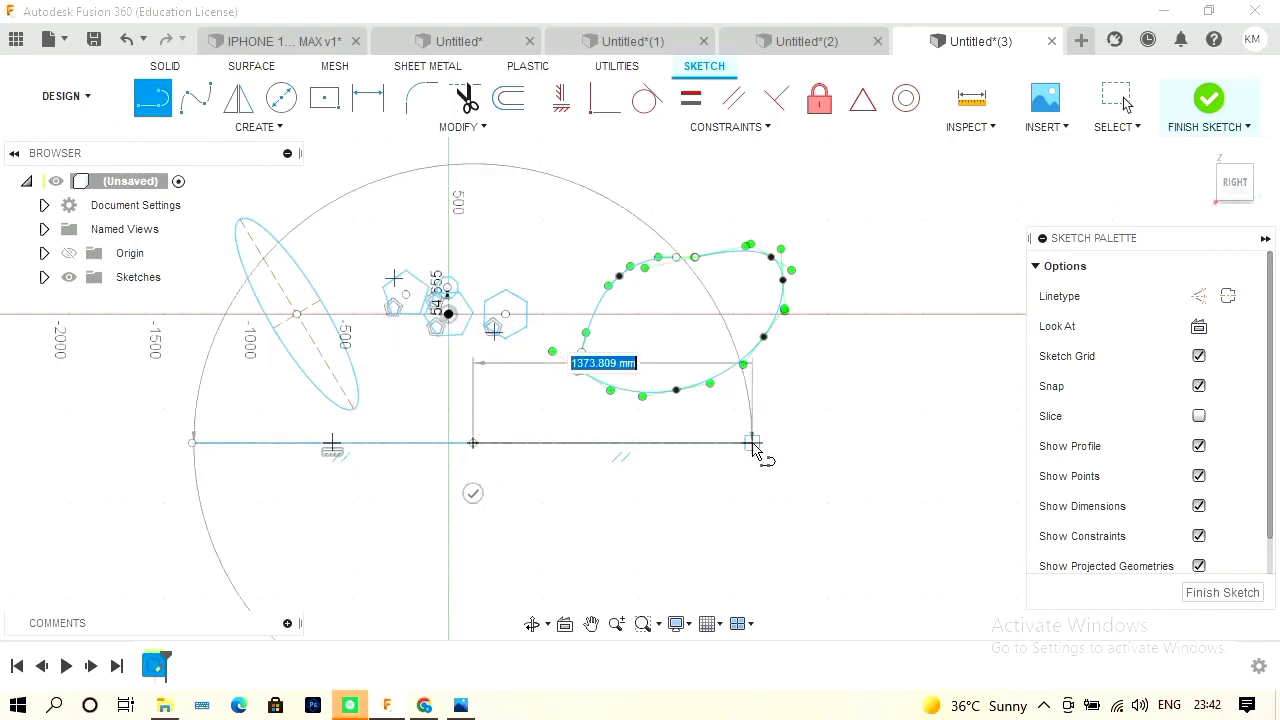
{"action": "left_click", "coordinate": [769, 443]}
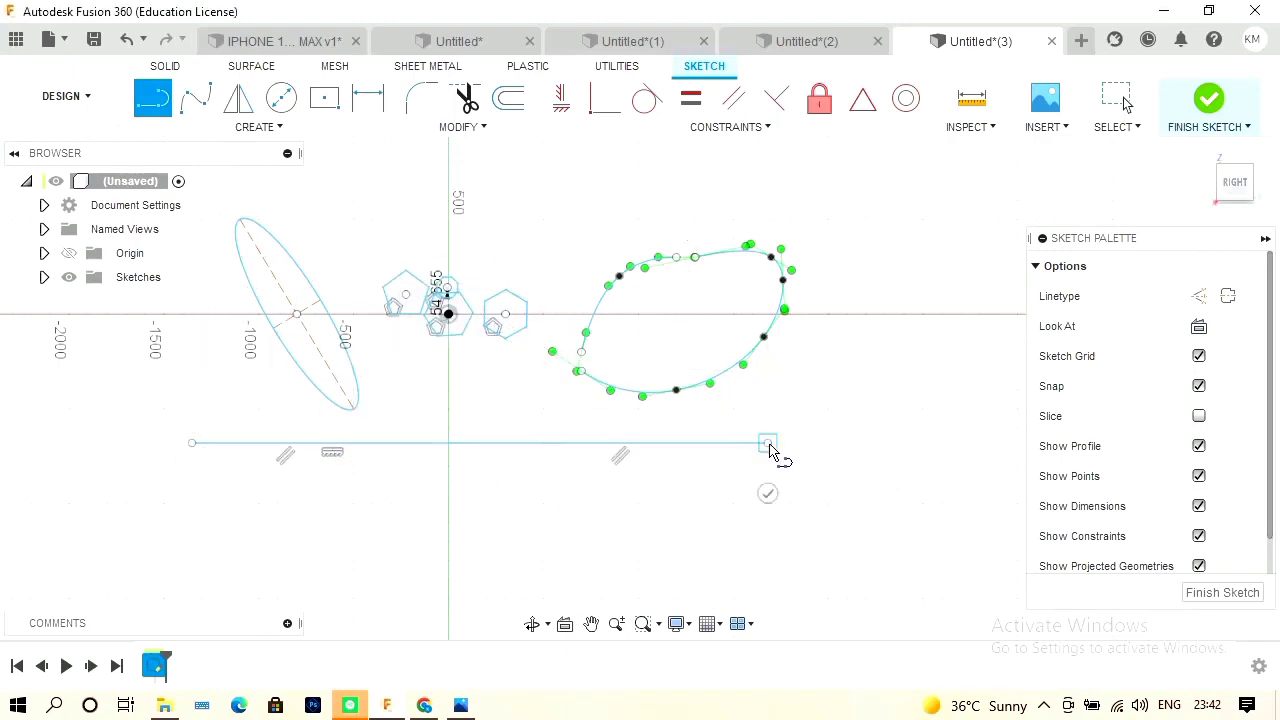
{"action": "key", "text": "Escape"}
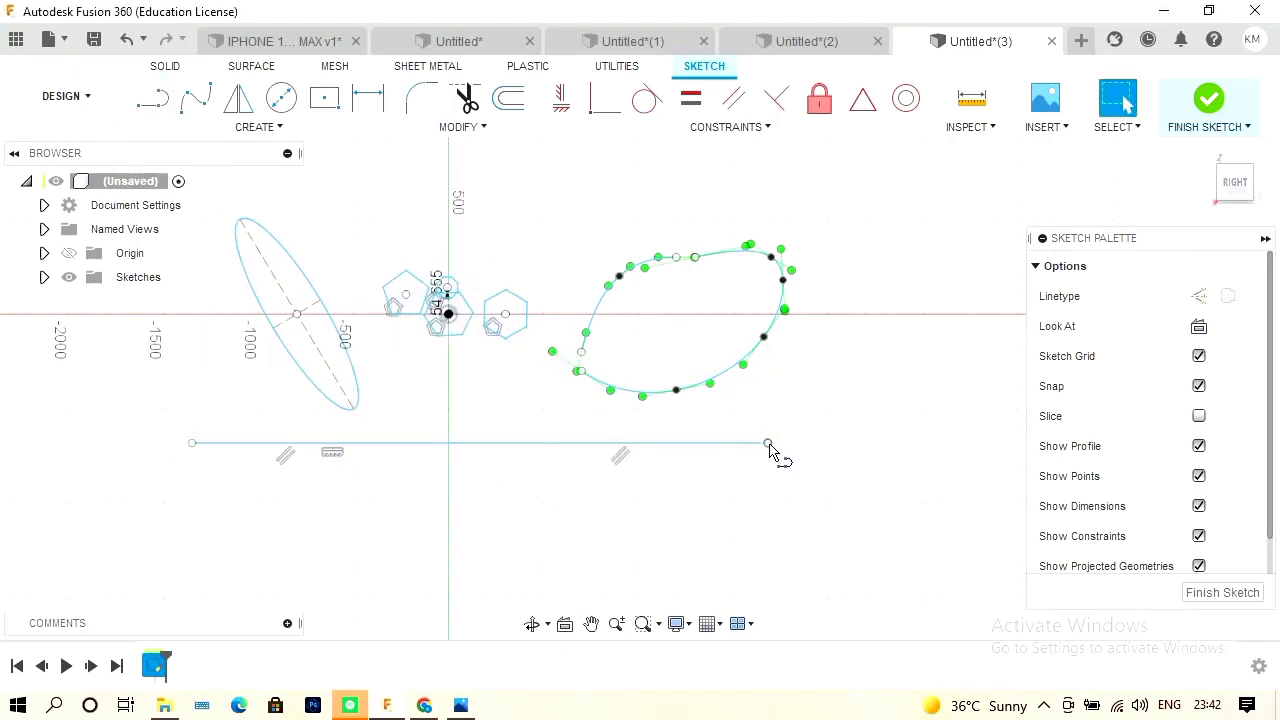
Select the slanted ellipse and the edges of the right-hand hexagon as the objects to mirror.
{"action": "left_click", "coordinate": [255, 128]}
{"action": "left_click", "coordinate": [248, 395]}
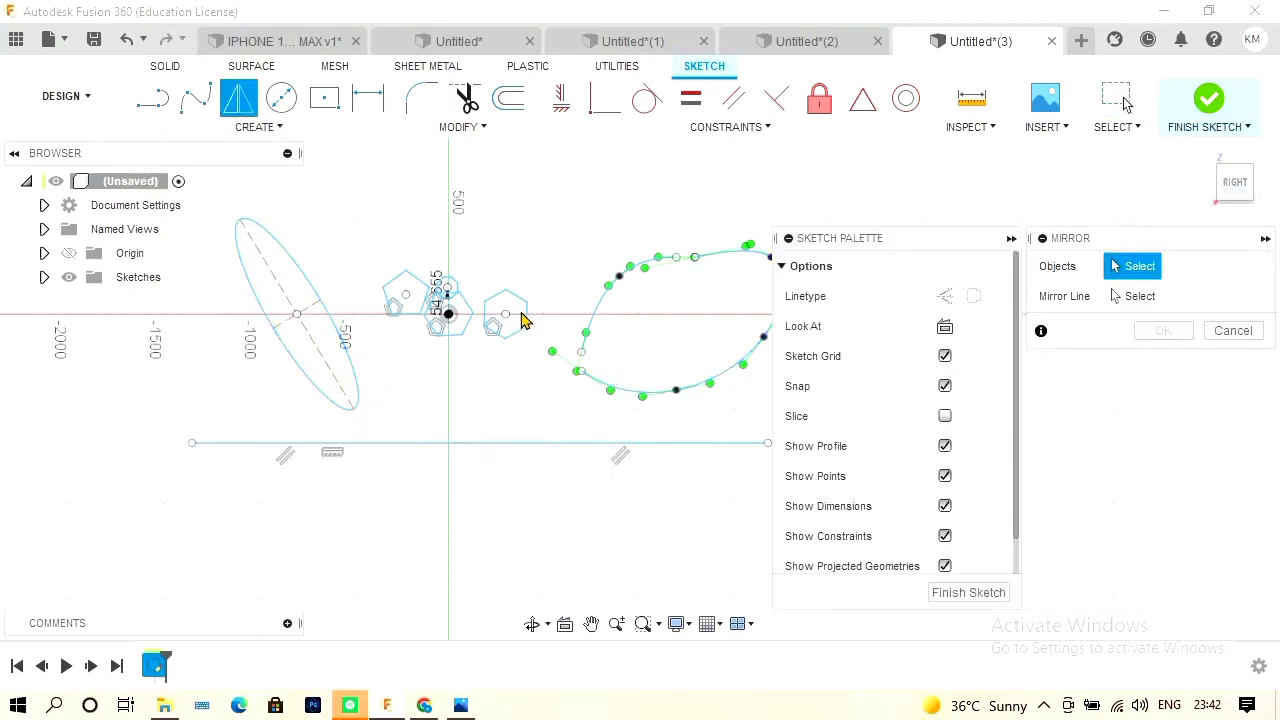
{"action": "left_click", "coordinate": [333, 314]}
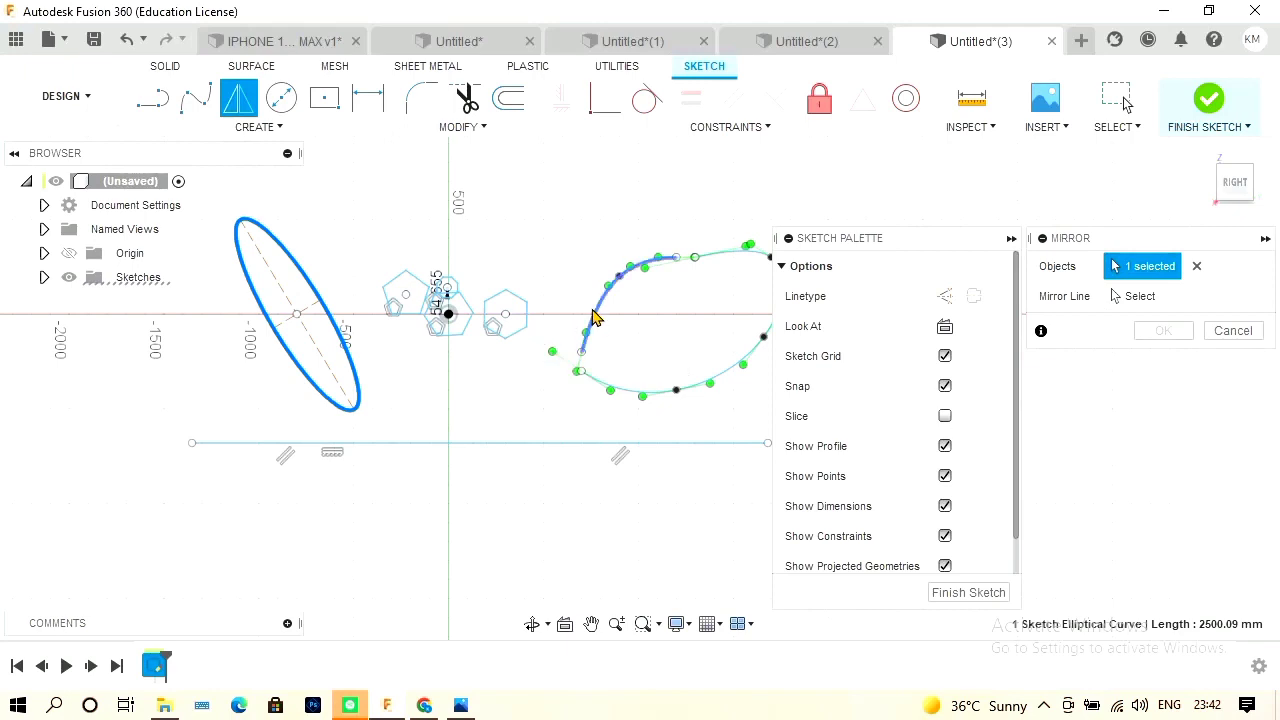
{"action": "left_click", "coordinate": [506, 302]}
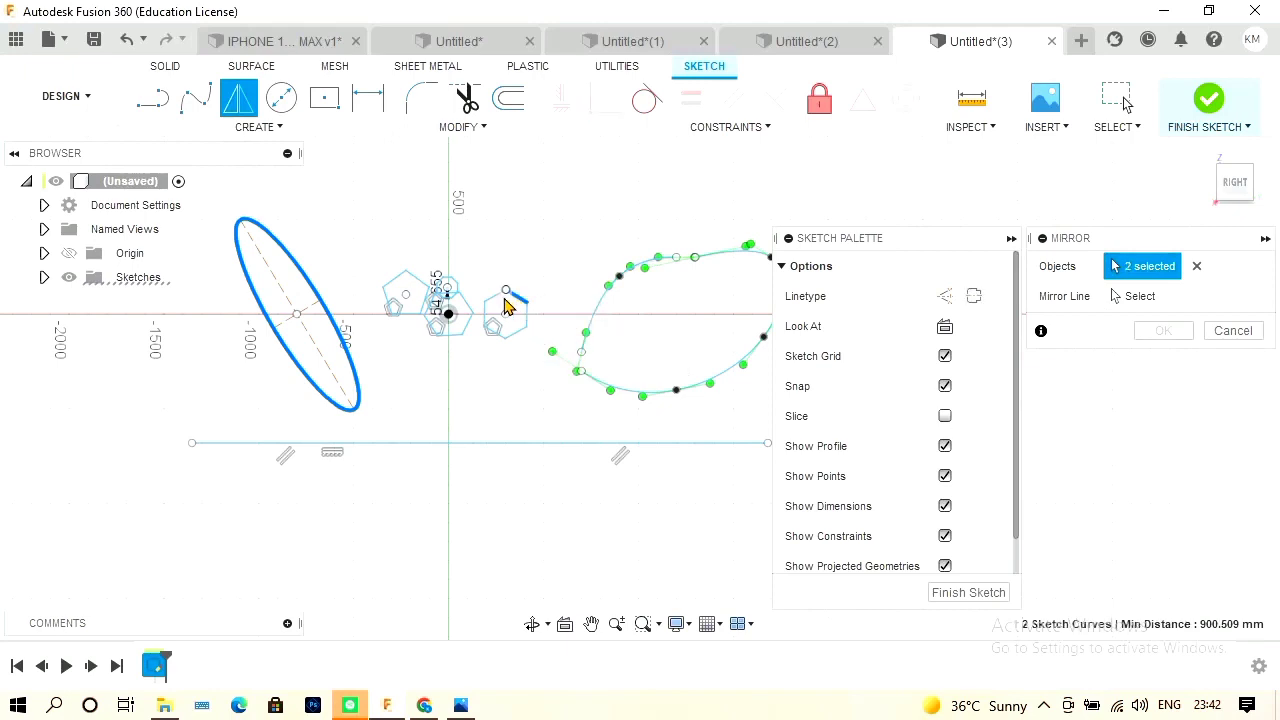
{"action": "left_click", "coordinate": [497, 304]}
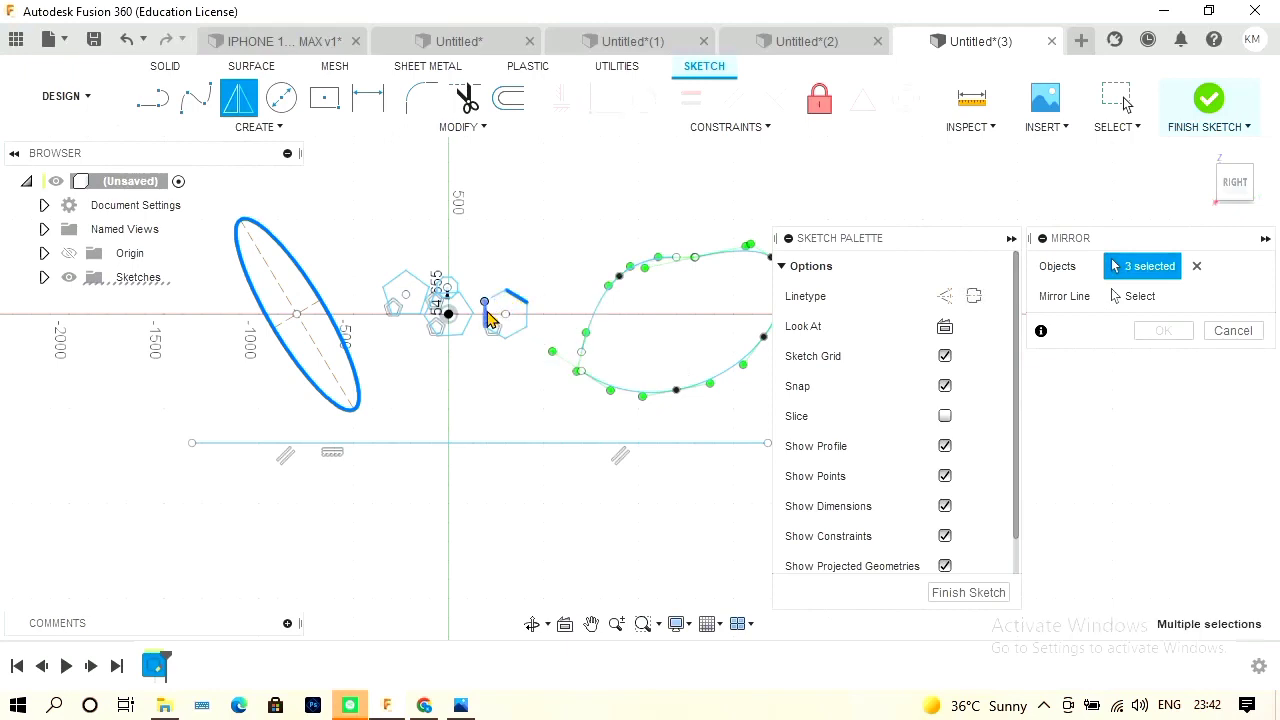
{"action": "left_click", "coordinate": [490, 300]}
{"action": "double_click", "coordinate": [495, 297]}
{"action": "left_click", "coordinate": [496, 334]}
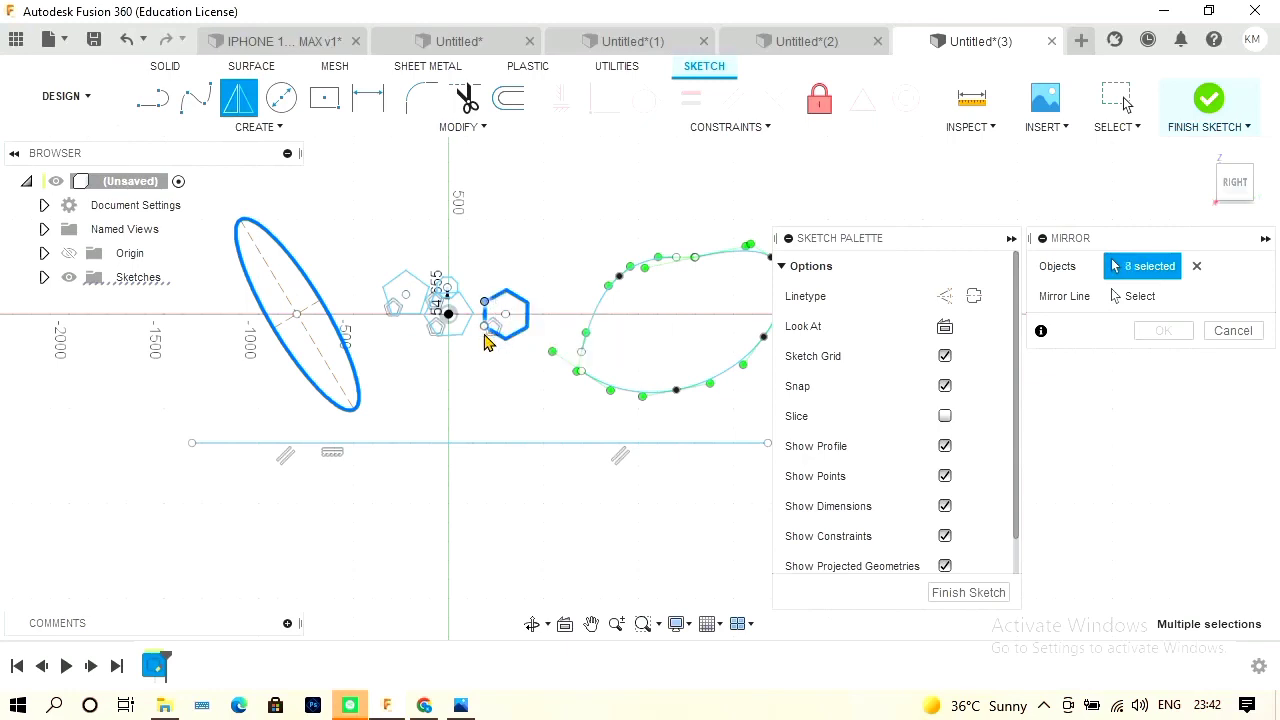
Add the six edges of the hexagon centred on the origin to the objects to mirror.
{"action": "left_click", "coordinate": [468, 325]}
{"action": "left_click", "coordinate": [465, 302]}
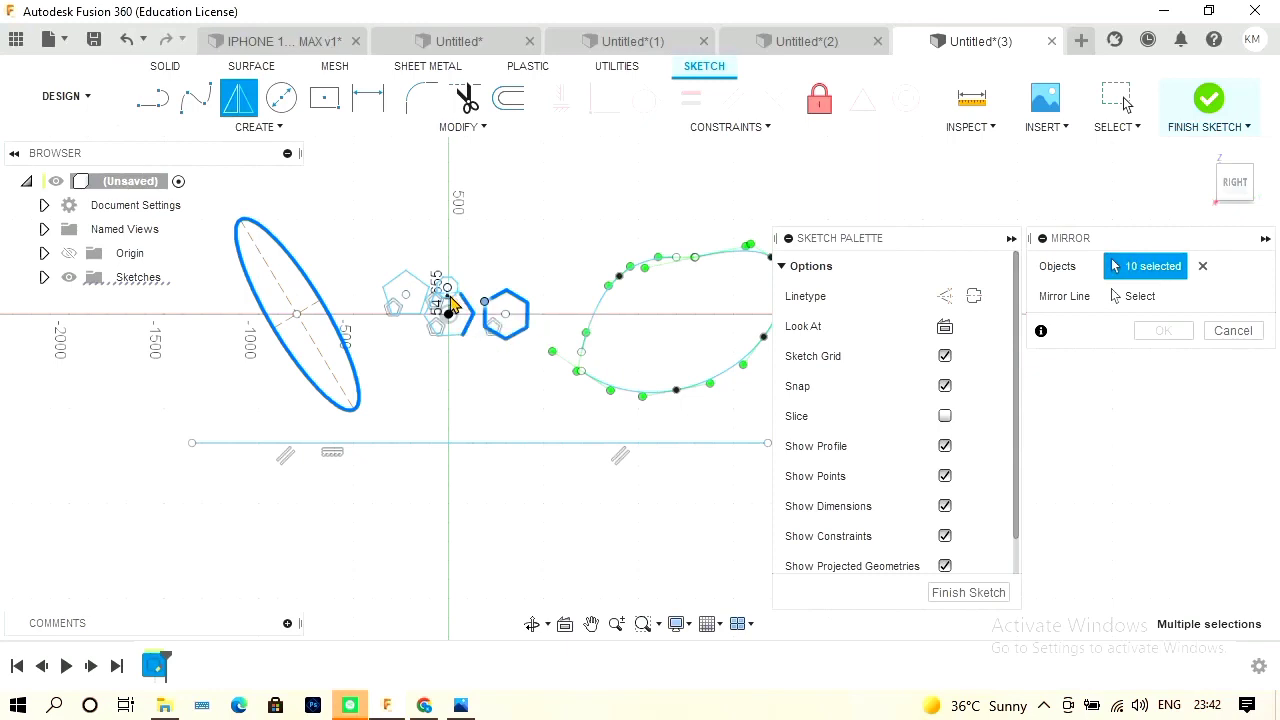
{"action": "scroll", "coordinate": [447, 300], "scroll_direction": "up", "scroll_amount": 3}
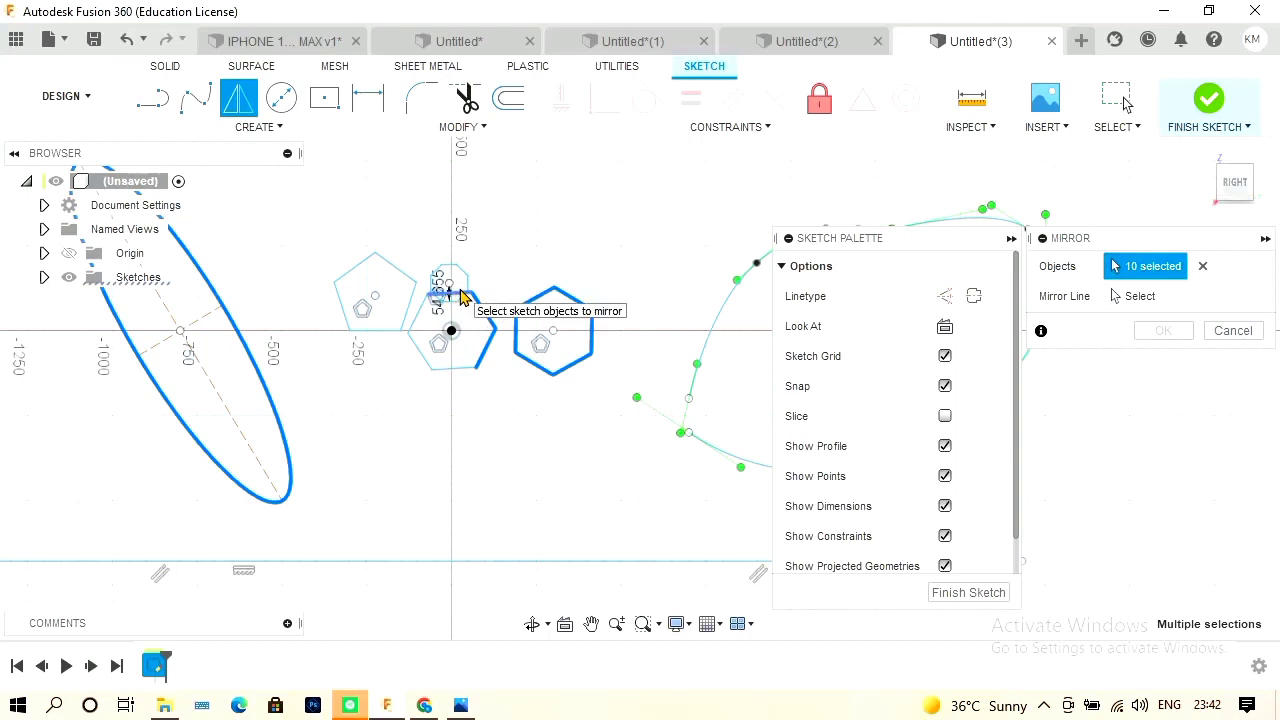
{"action": "left_click", "coordinate": [449, 293]}
{"action": "left_click", "coordinate": [420, 350]}
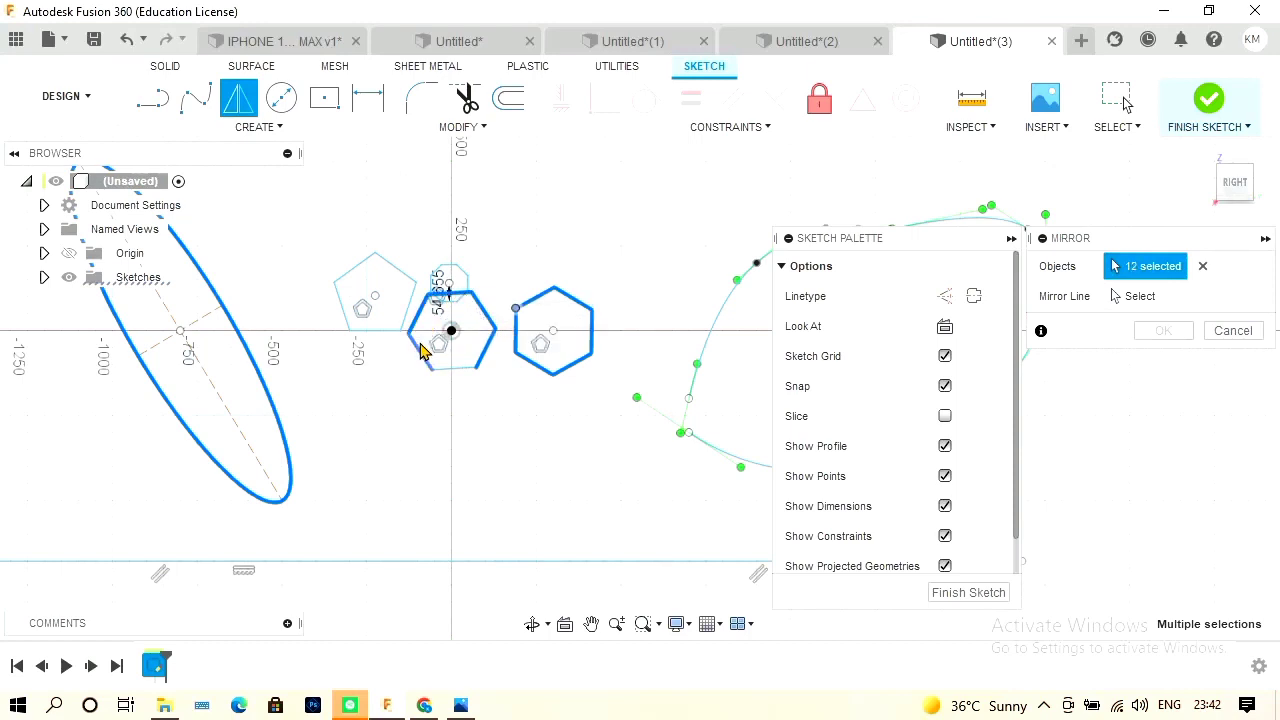
{"action": "left_click", "coordinate": [421, 353]}
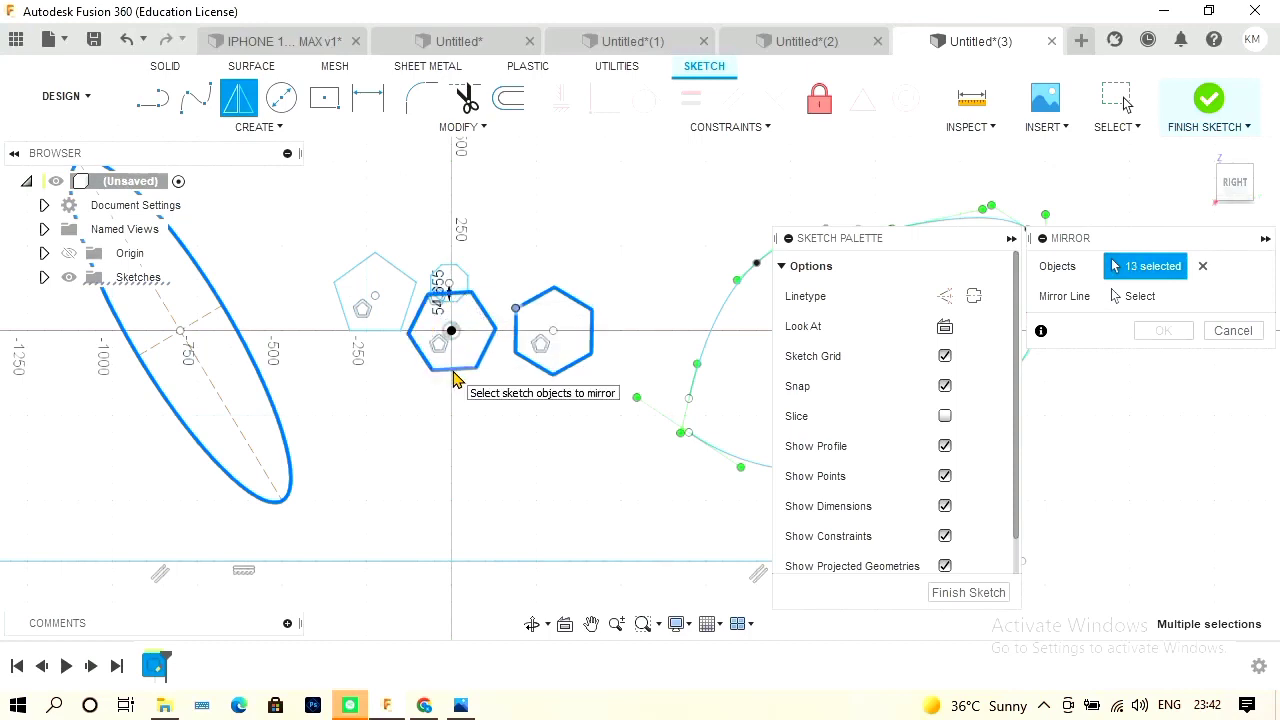
{"action": "left_click", "coordinate": [453, 371]}
Mirror the selected ellipse and two hexagons across the long horizontal line, using its segment below the ellipse as mirror line.
{"action": "scroll", "coordinate": [453, 378], "scroll_direction": "down", "scroll_amount": 5}
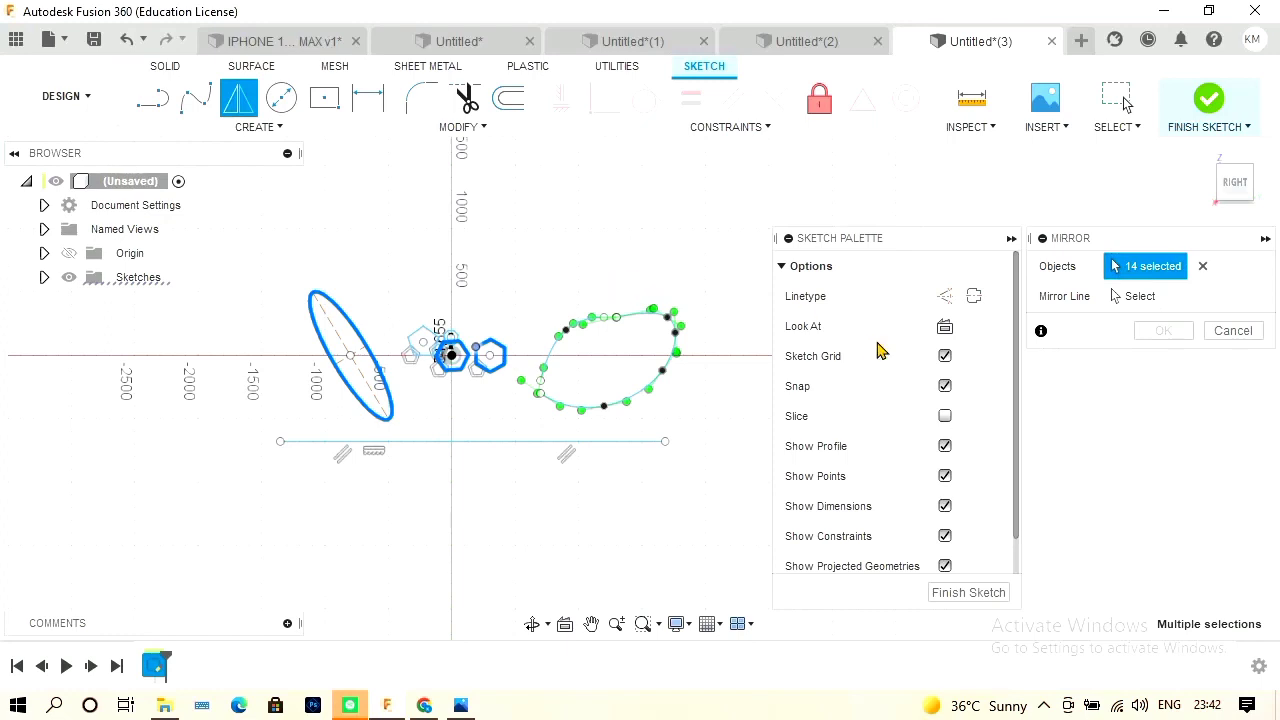
{"action": "left_click", "coordinate": [1130, 298]}
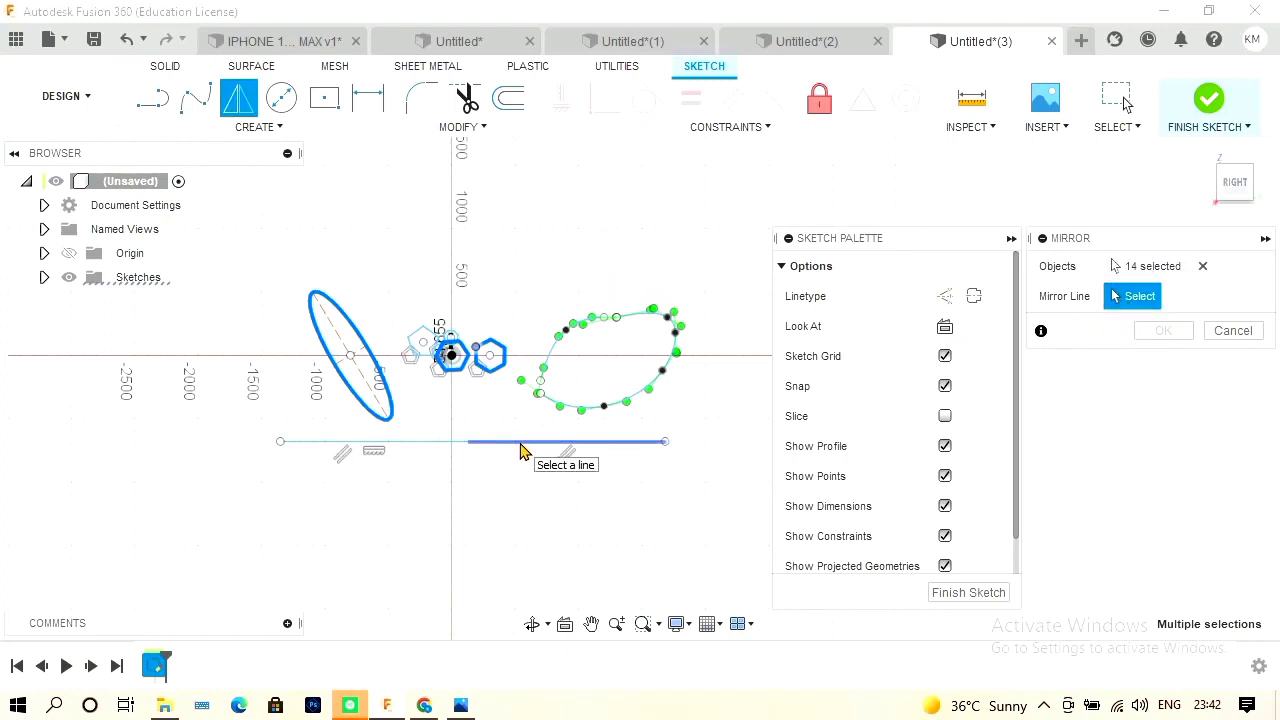
{"action": "left_click", "coordinate": [449, 445]}
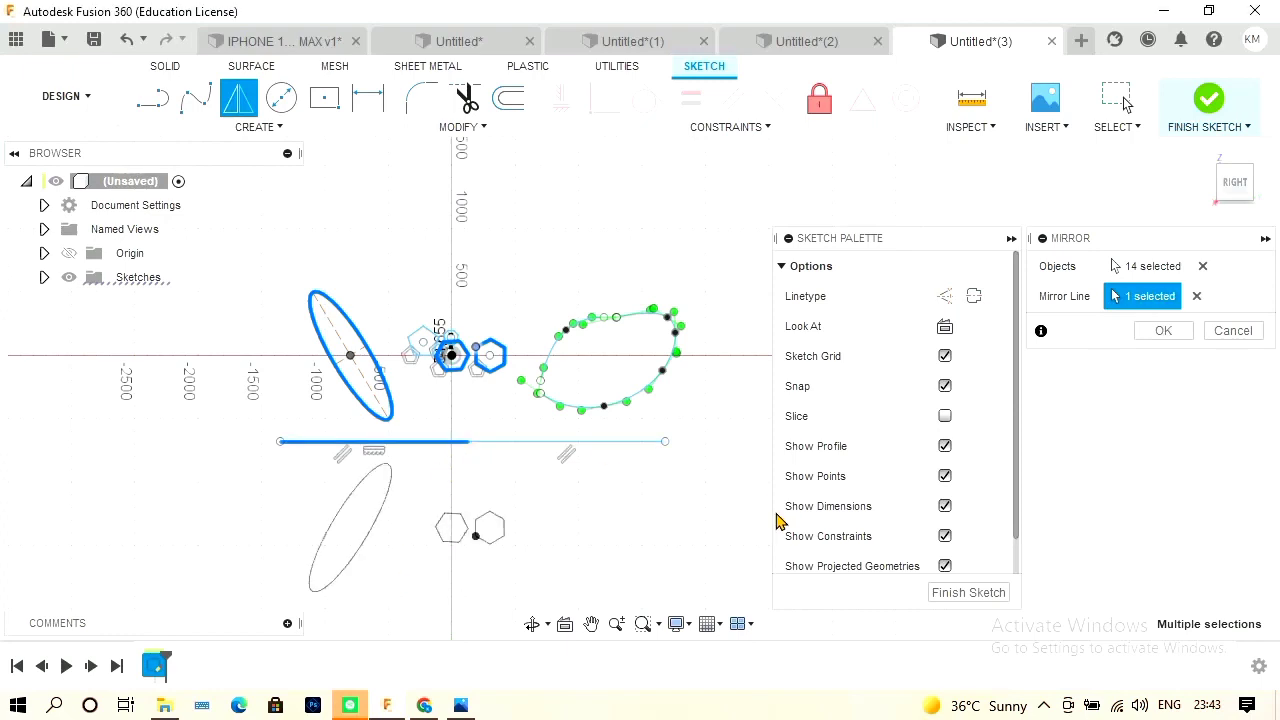
{"action": "left_click", "coordinate": [1164, 331]}
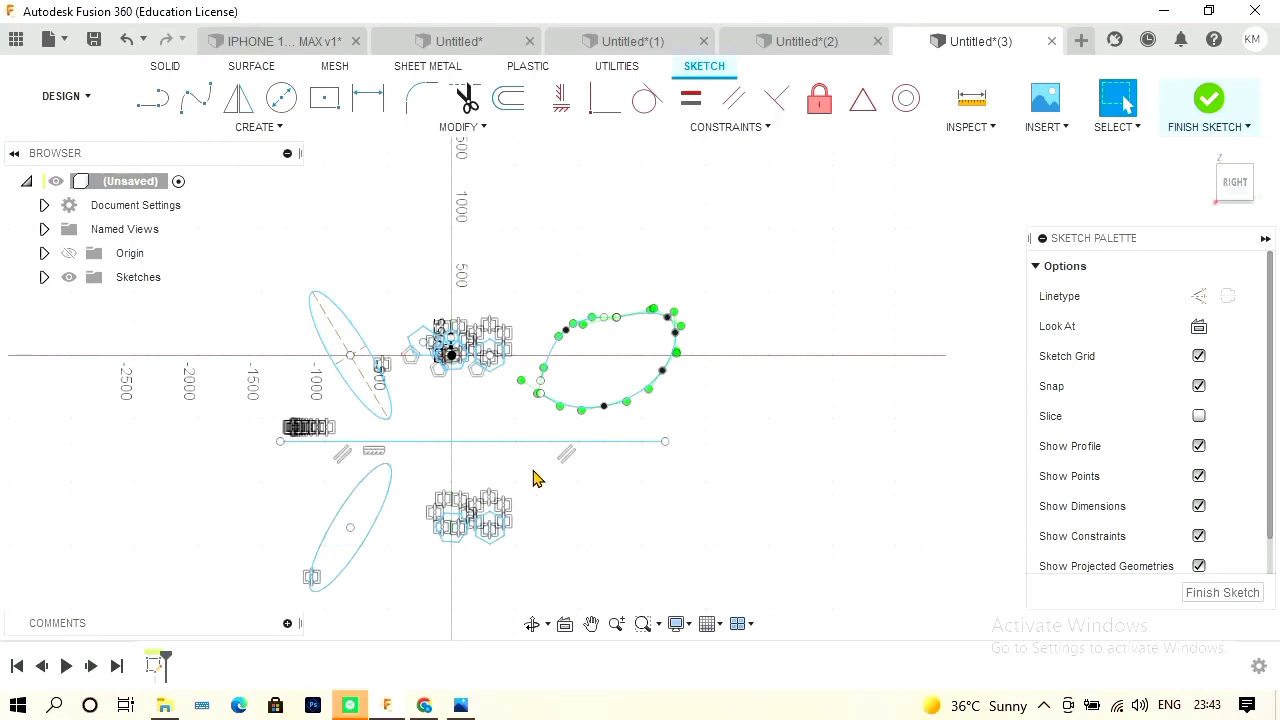
Finish the sketch and orbit the model from the right view to an angled view.
{"action": "scroll", "coordinate": [533, 478], "scroll_direction": "up", "scroll_amount": 8}
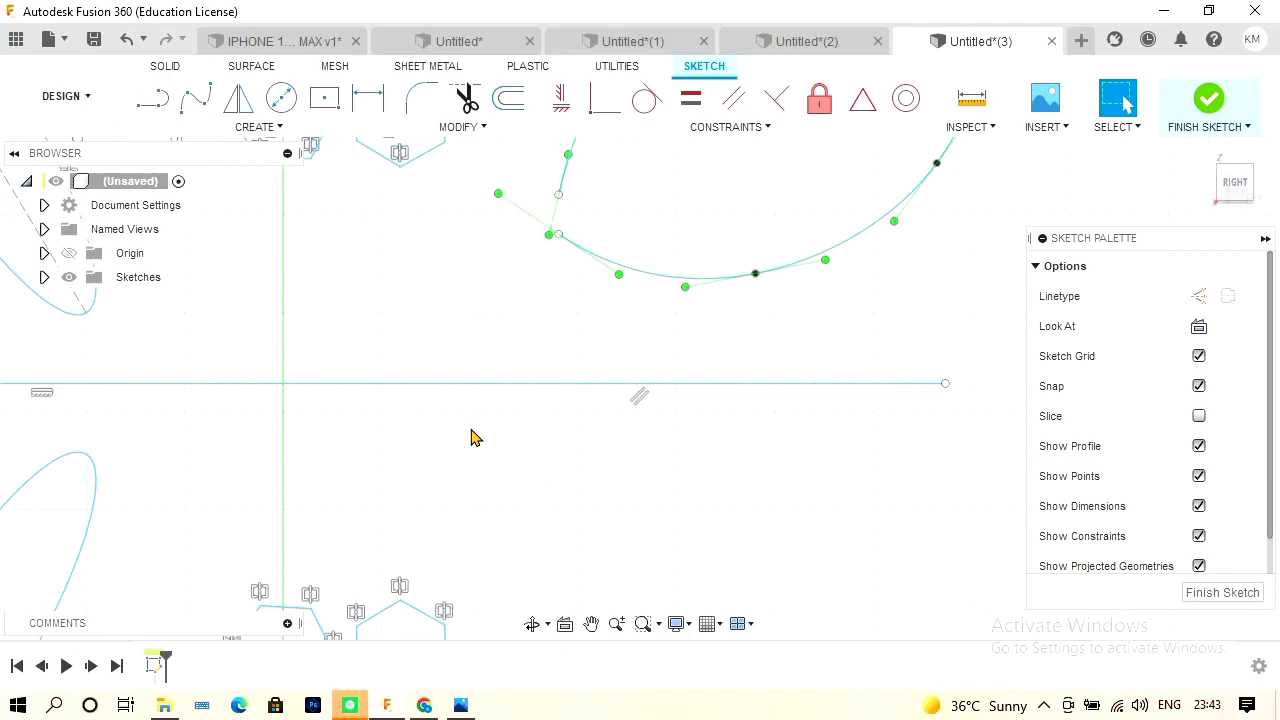
{"action": "scroll", "coordinate": [493, 388], "scroll_direction": "down", "scroll_amount": 10}
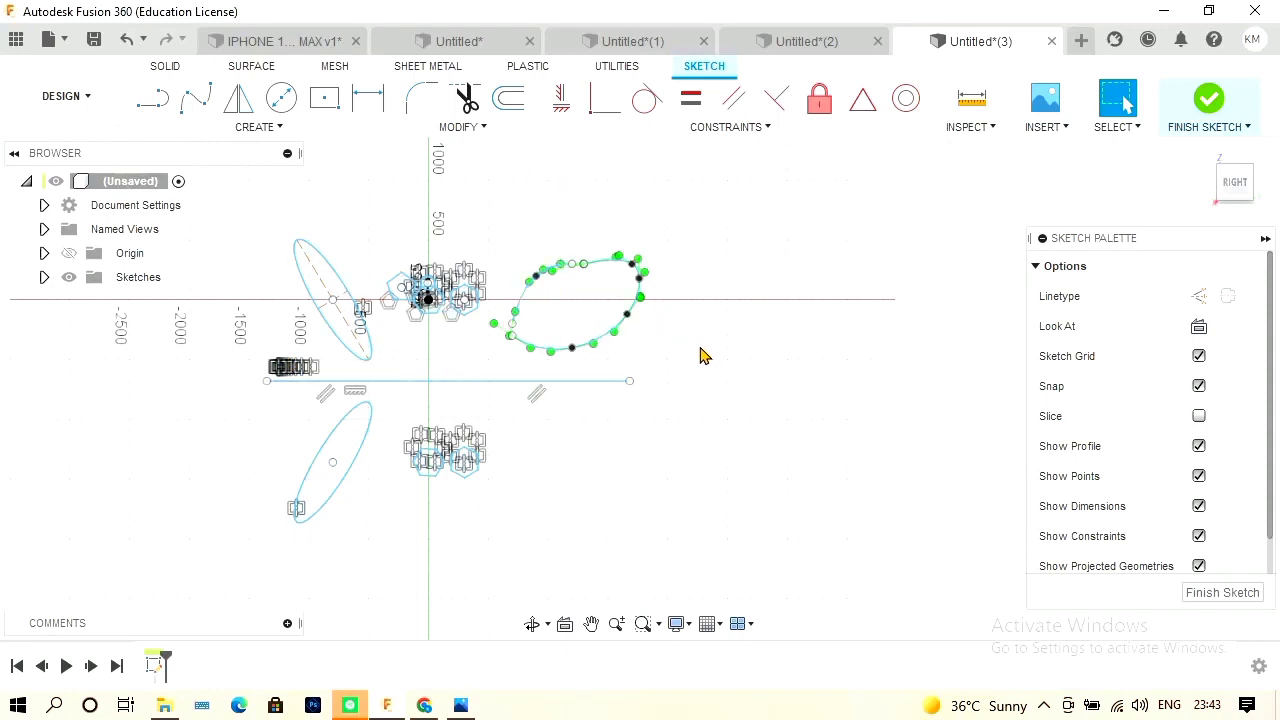
{"action": "left_click", "coordinate": [1208, 110]}
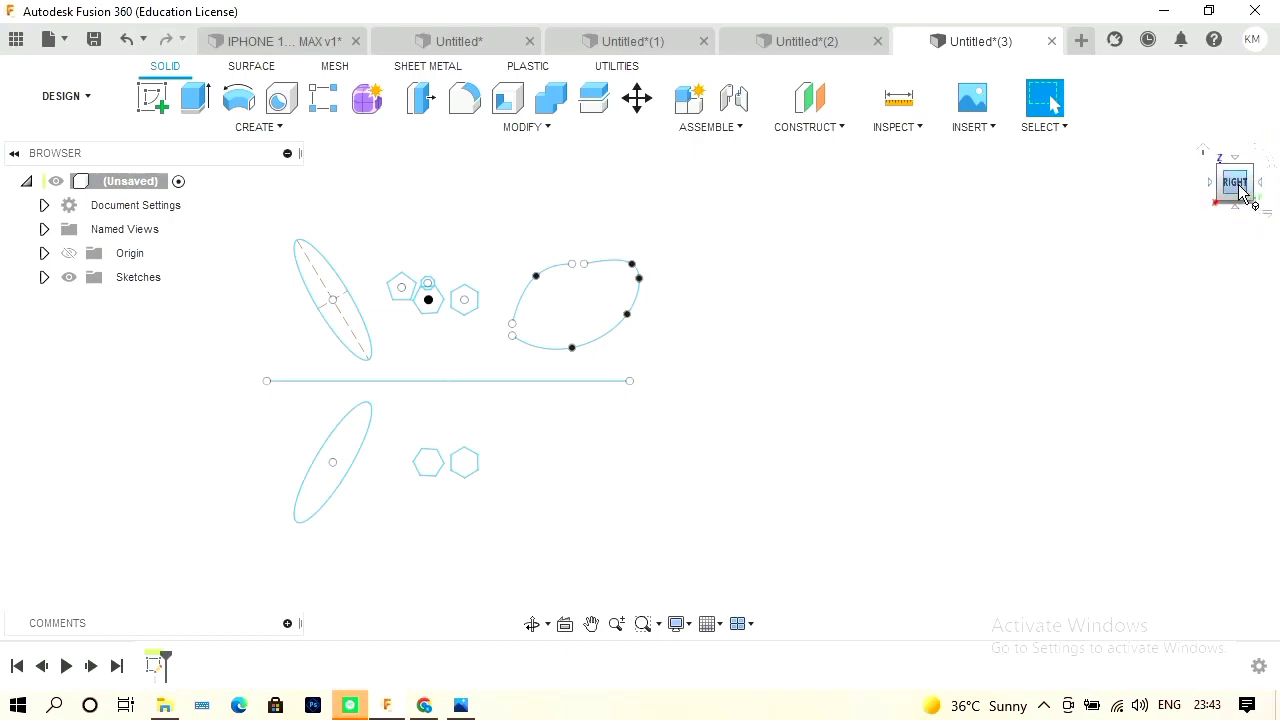
{"action": "left_click_drag", "start_coordinate": [1238, 185], "coordinate": [1156, 184]}
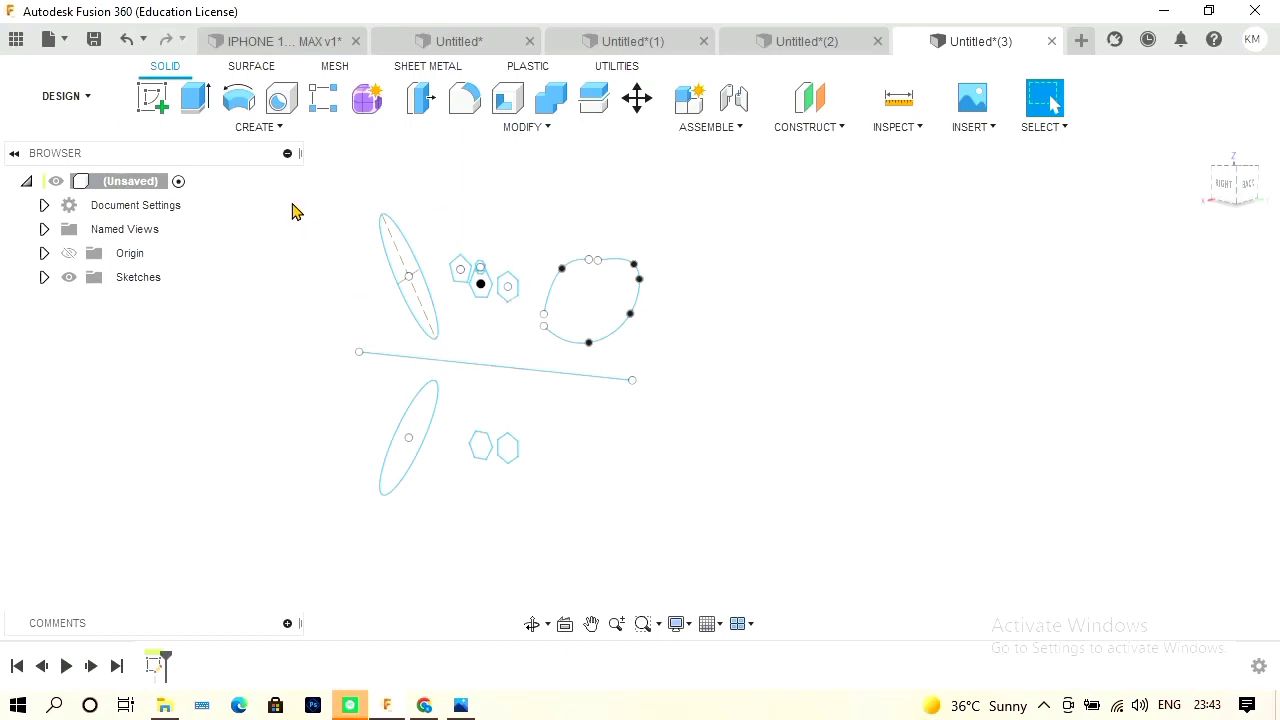
{"action": "left_click", "coordinate": [282, 139]}
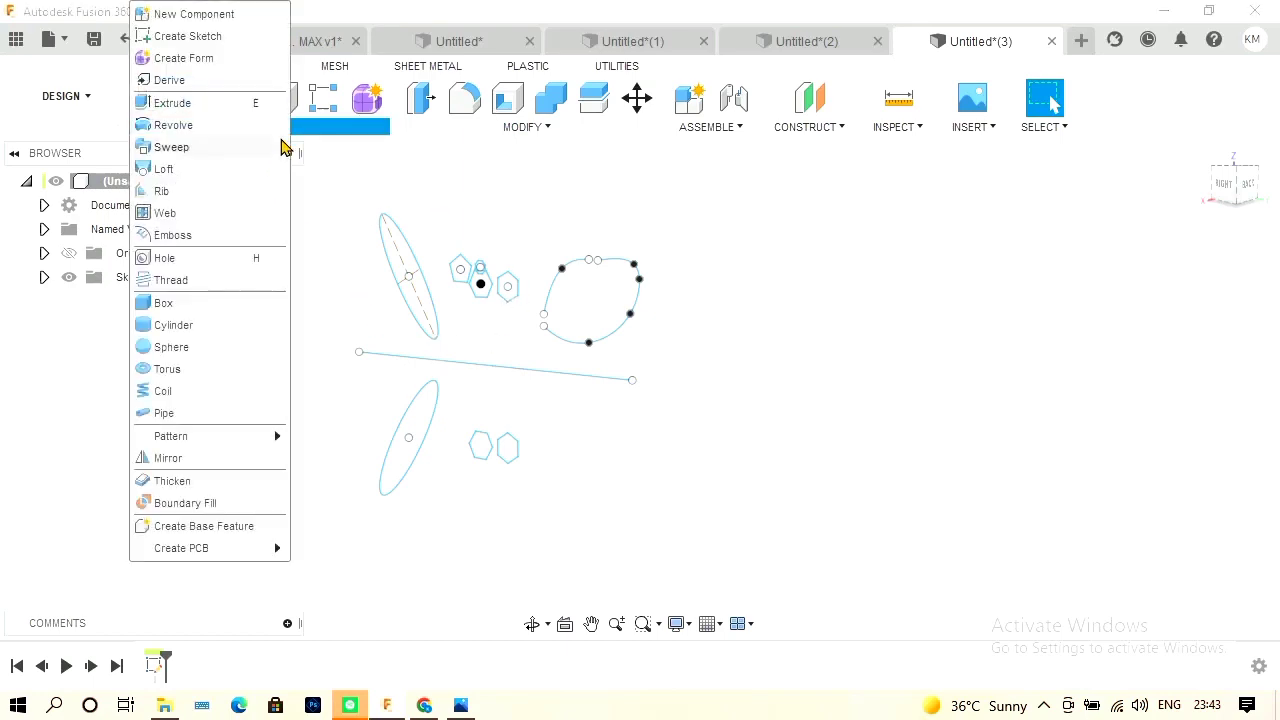
{"action": "left_click", "coordinate": [345, 225]}
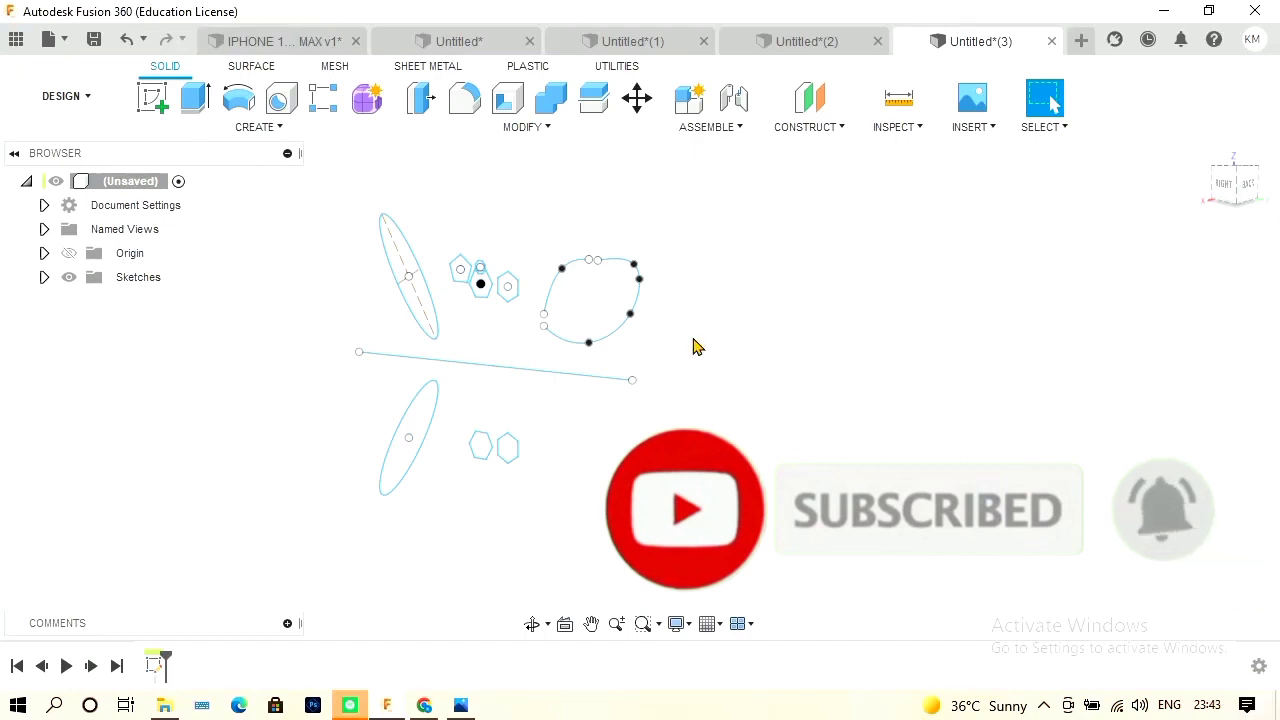
{"action": "left_click", "coordinate": [1045, 706]}
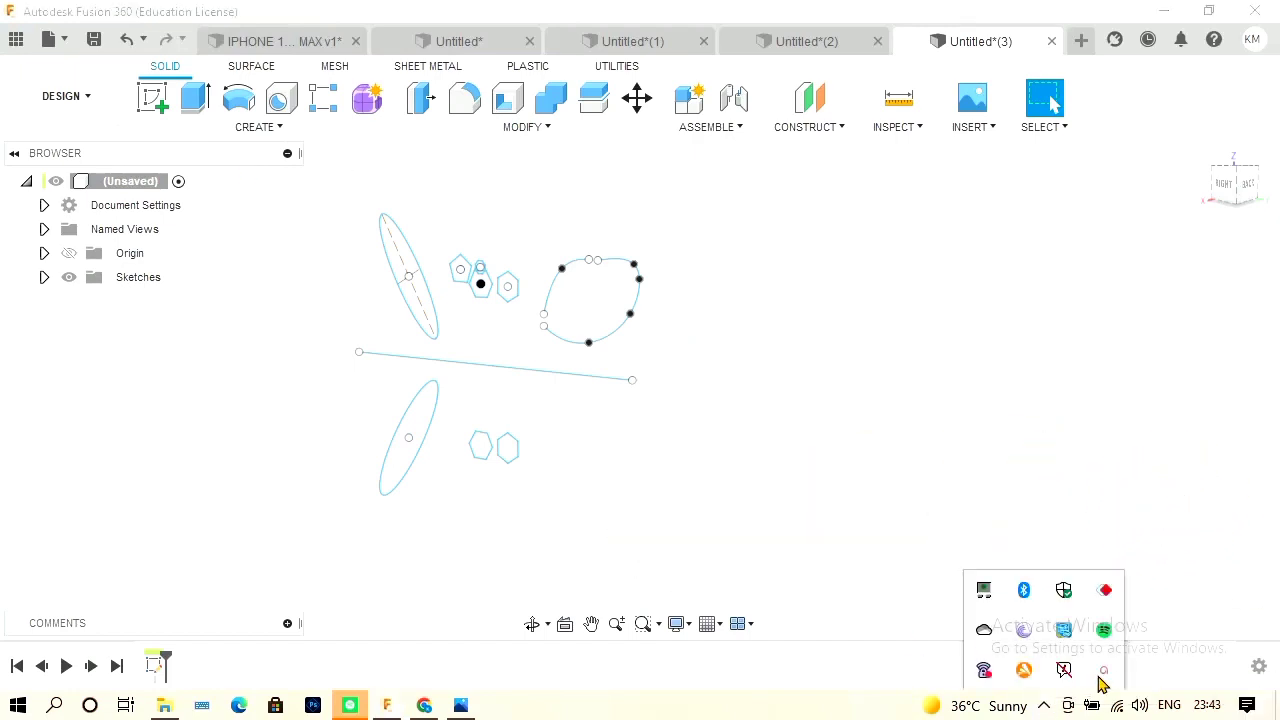